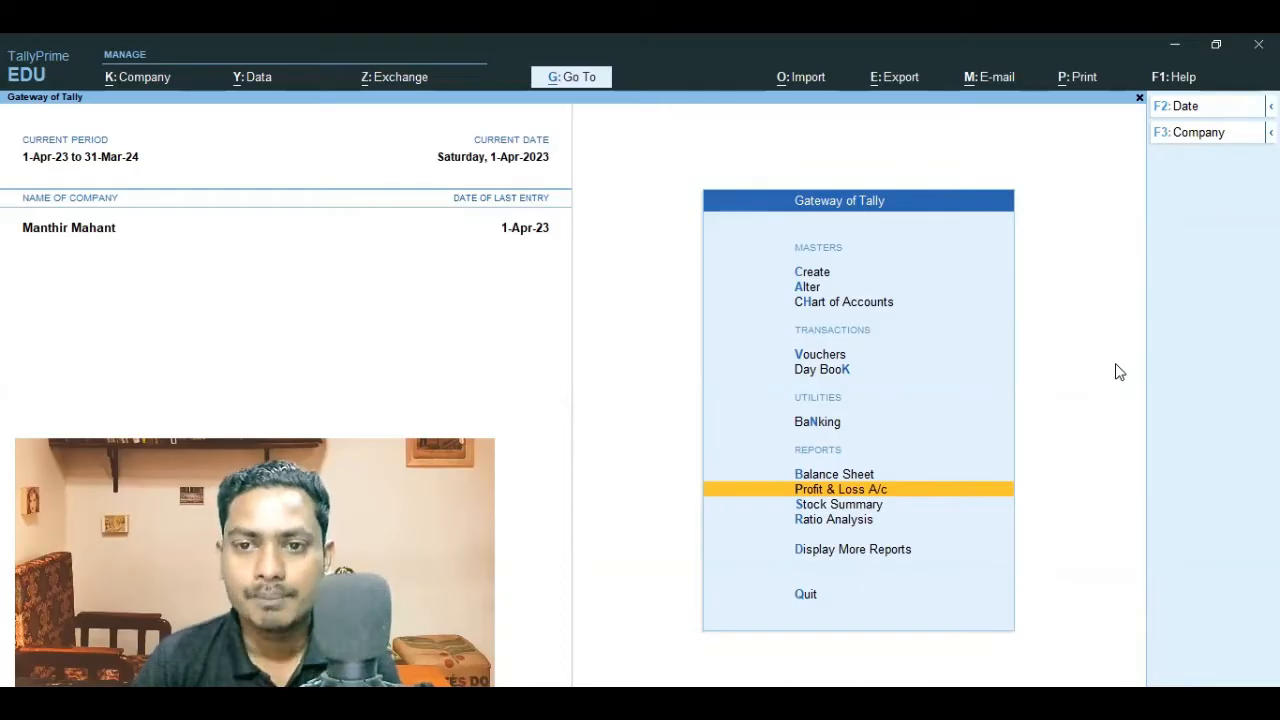
Open the sales voucher dated 1-Apr-23 from the Day Book
key(Up)
key(Up)
key(Up)
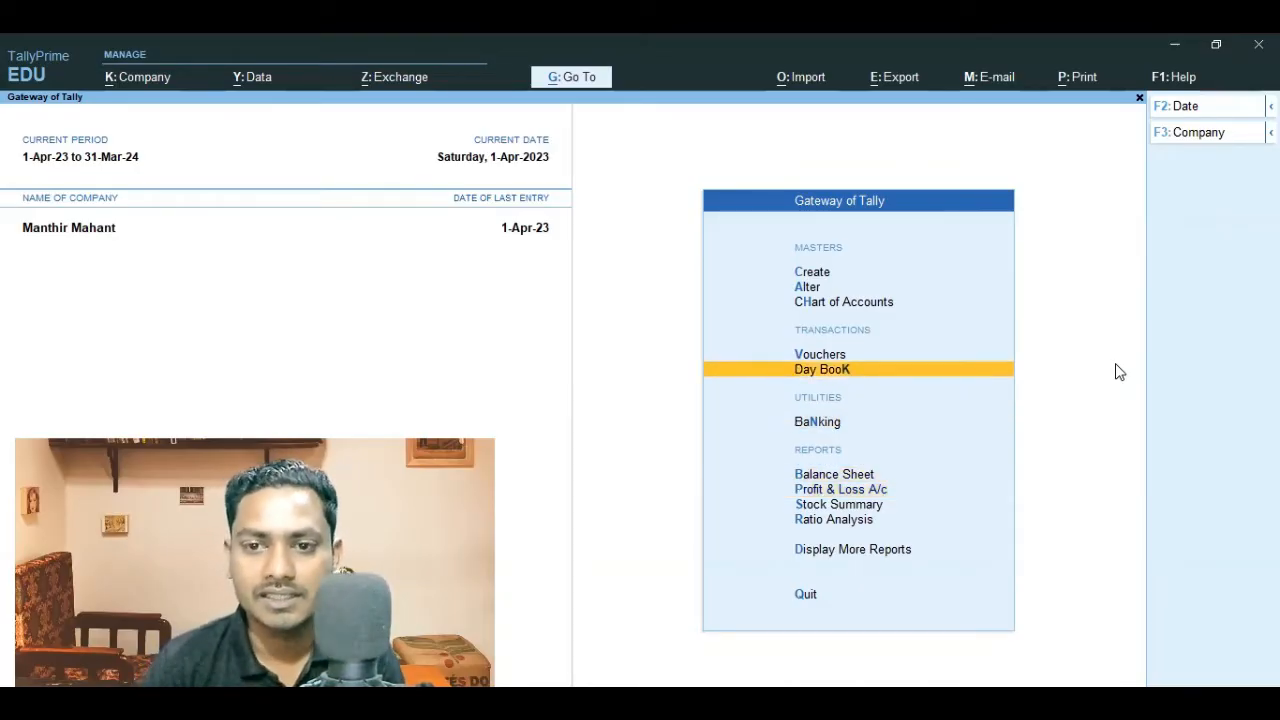
key(Return)
key(Down)
key(Return)
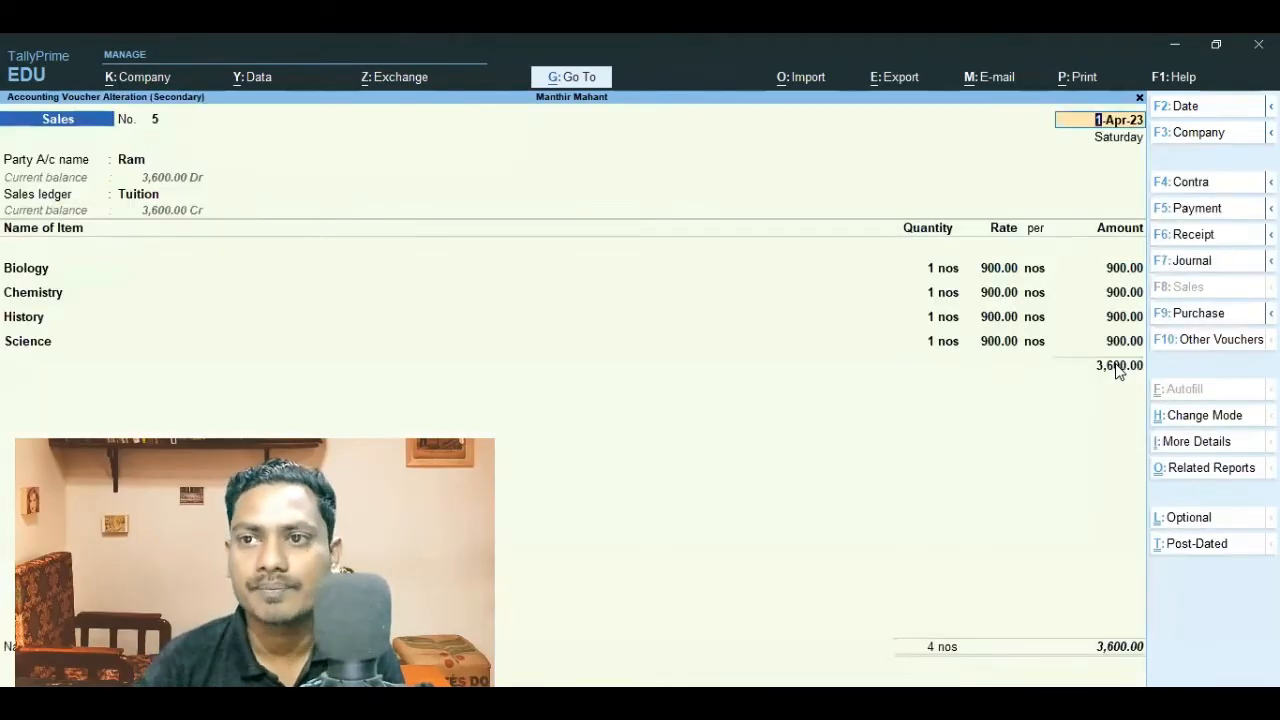
Bring up the print preview of the sales voucher titled TUITION FEES and enlarge it to a readable size
click(1082, 86)
click(1085, 140)
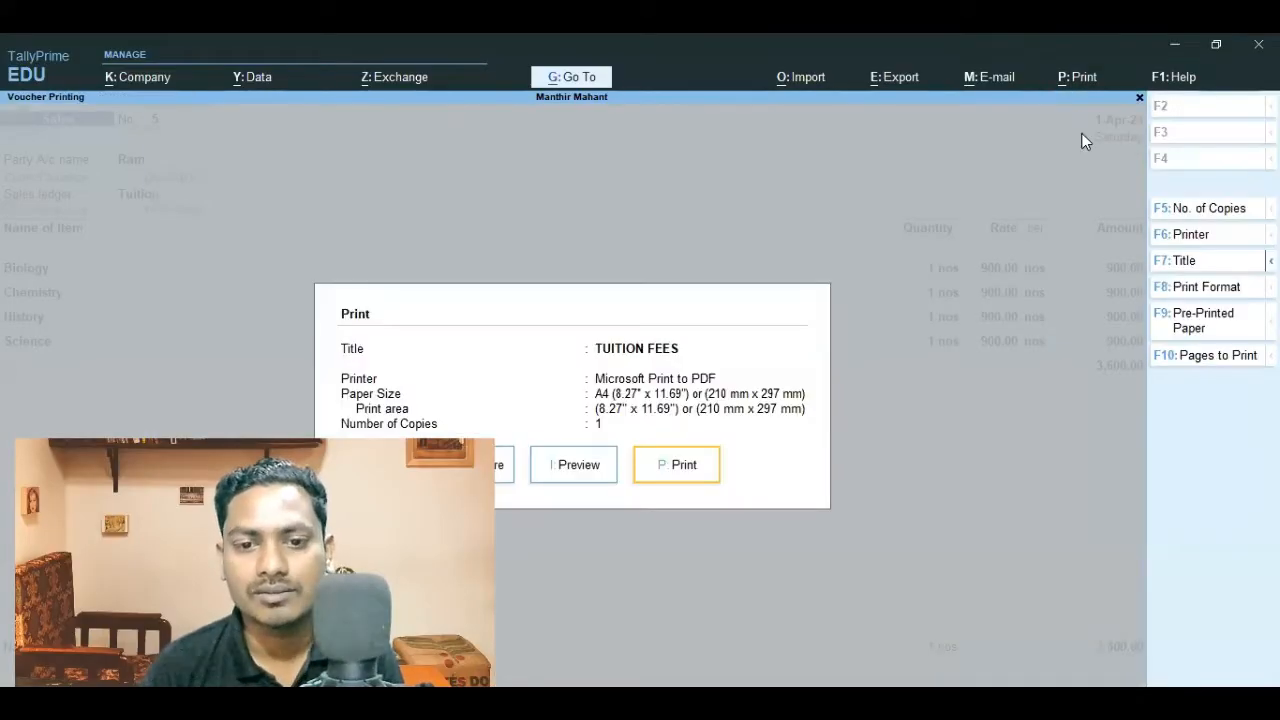
key(i)
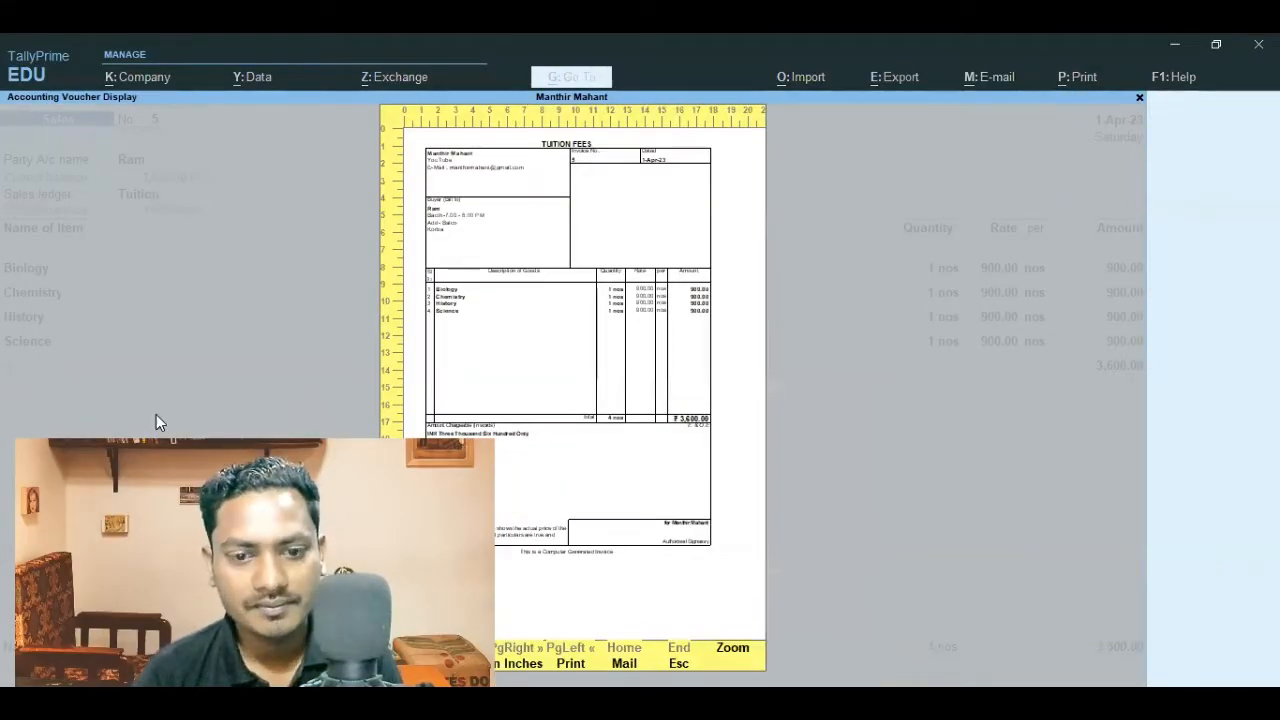
click(748, 660)
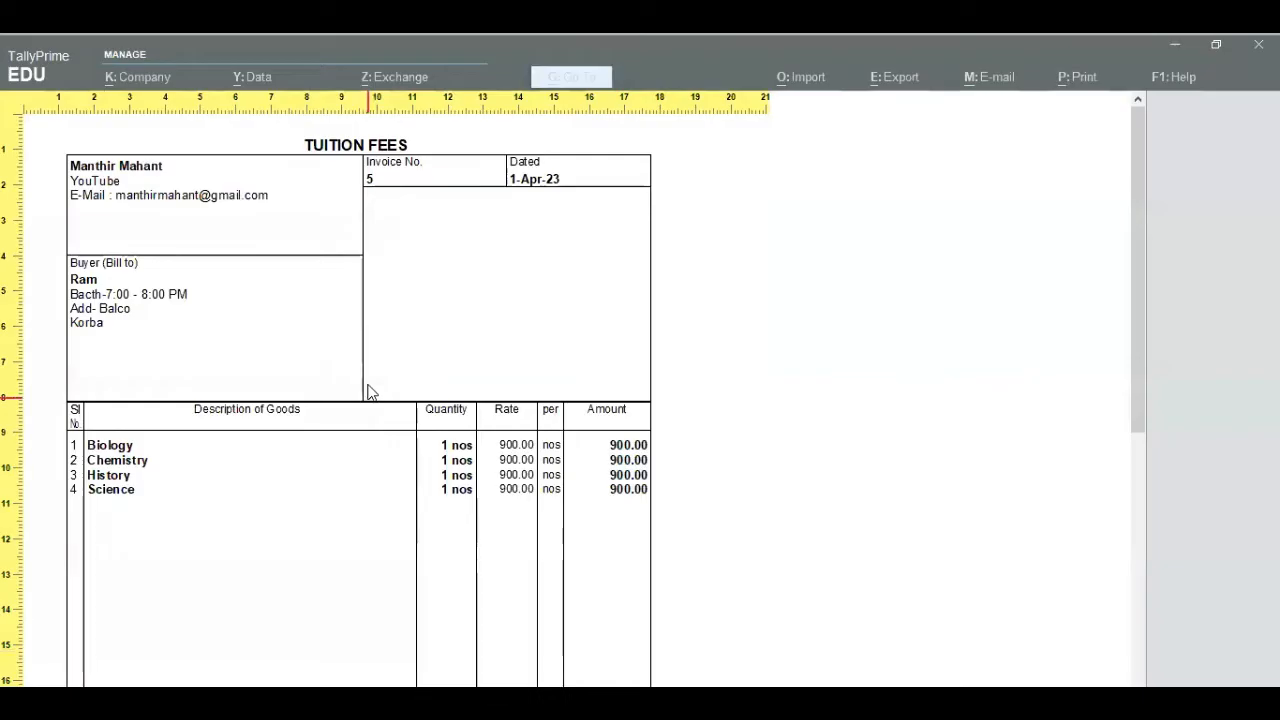
Examine the previewed tuition invoice from the header and buyer details through the subject lines to the total and declaration
scroll(357, 360, down, 3)
scroll(352, 334, up, 3)
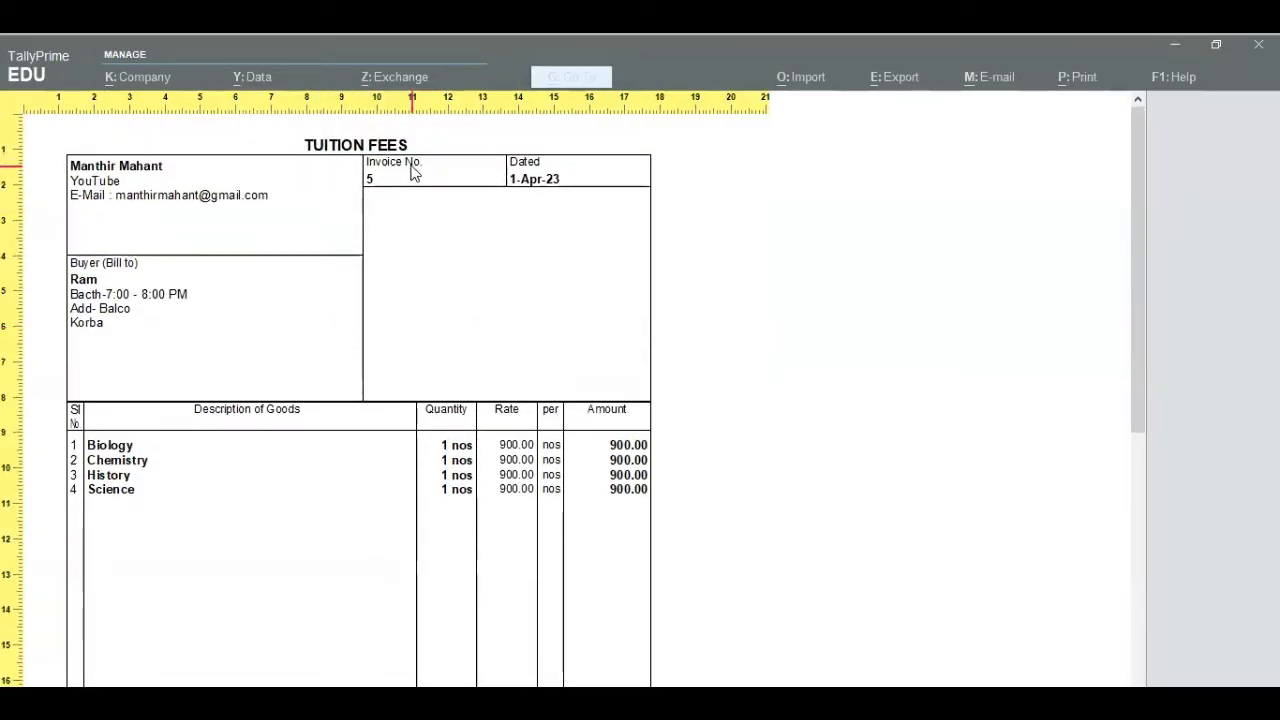
scroll(243, 294, down, 2)
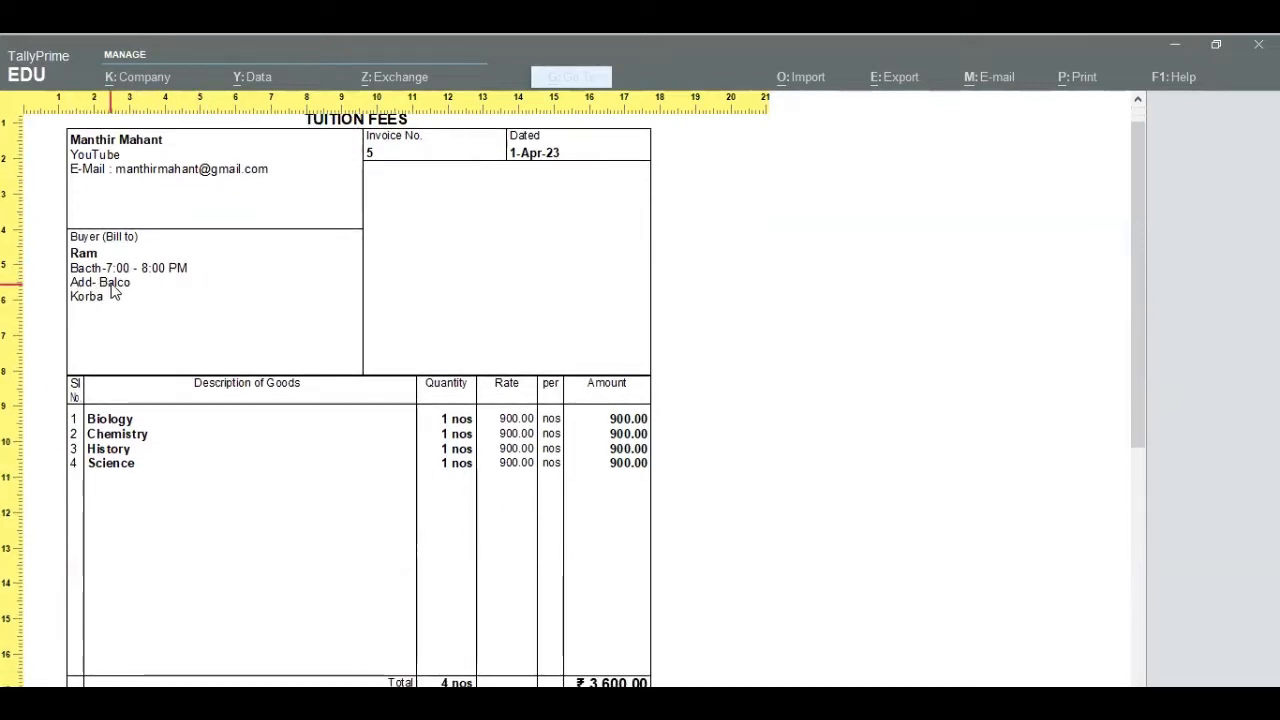
scroll(151, 314, down, 4)
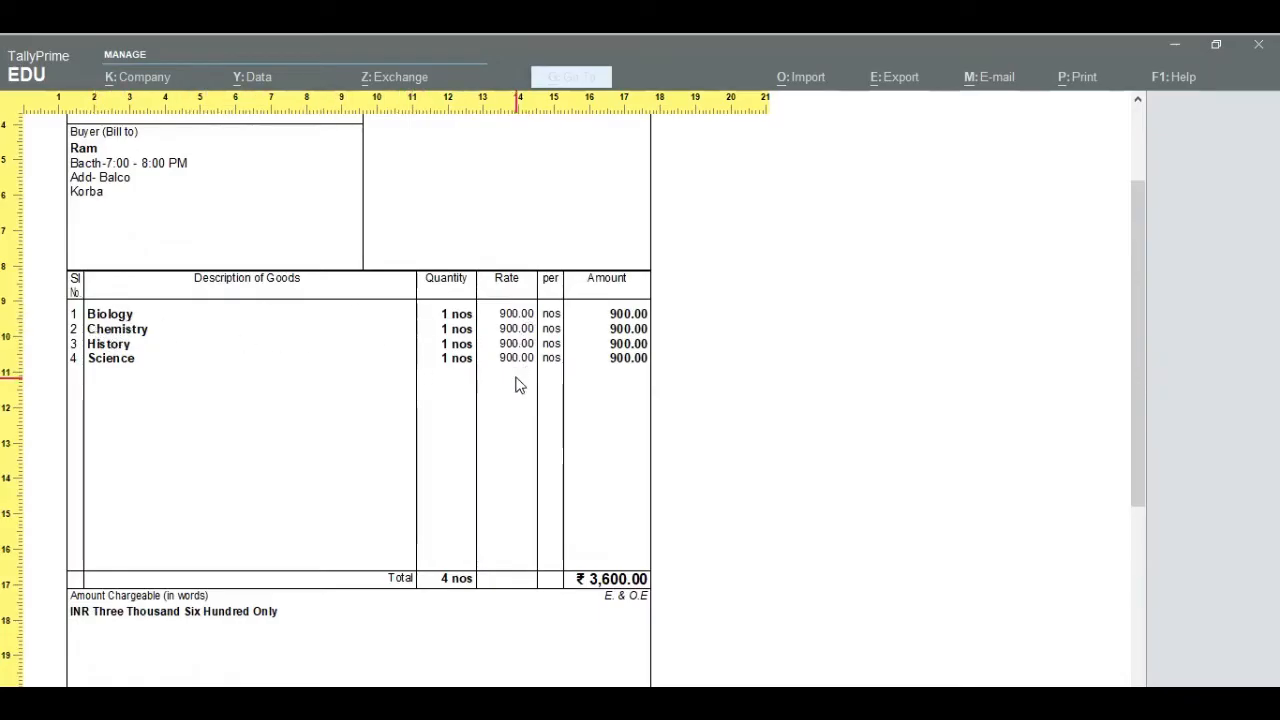
scroll(598, 431, down, 3)
scroll(599, 434, down, 7)
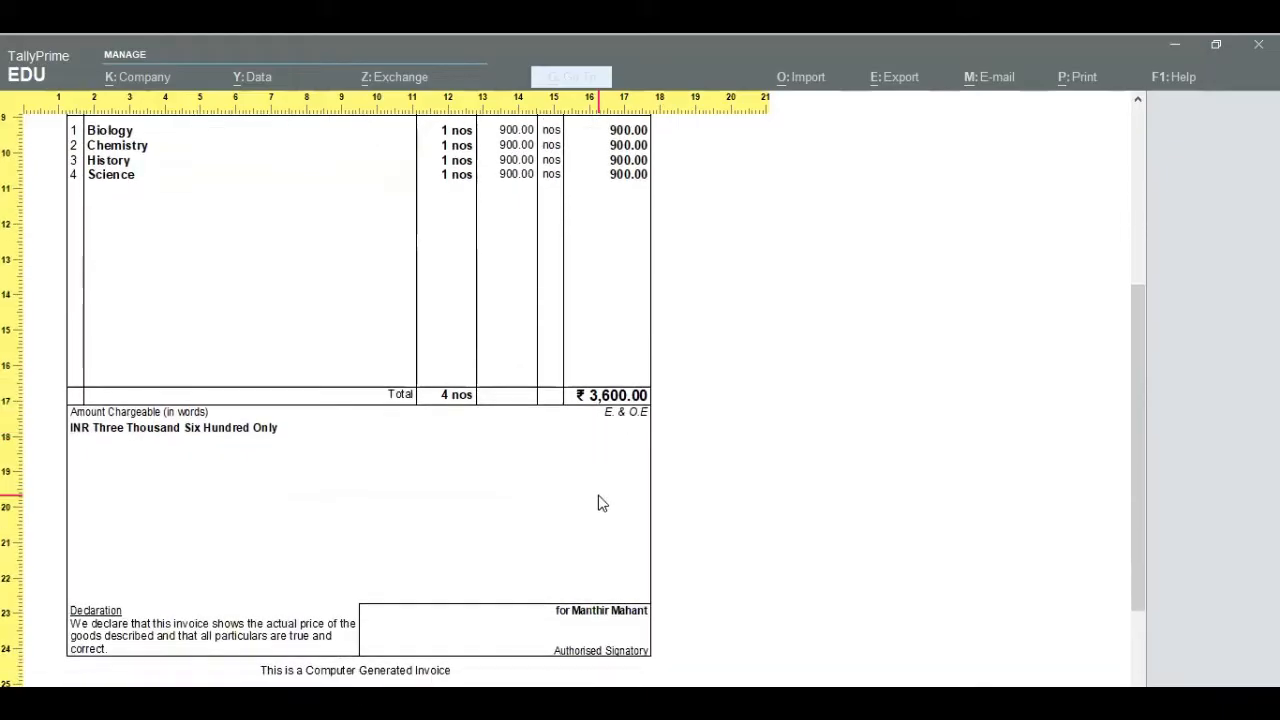
scroll(570, 512, up, 4)
scroll(568, 506, up, 10)
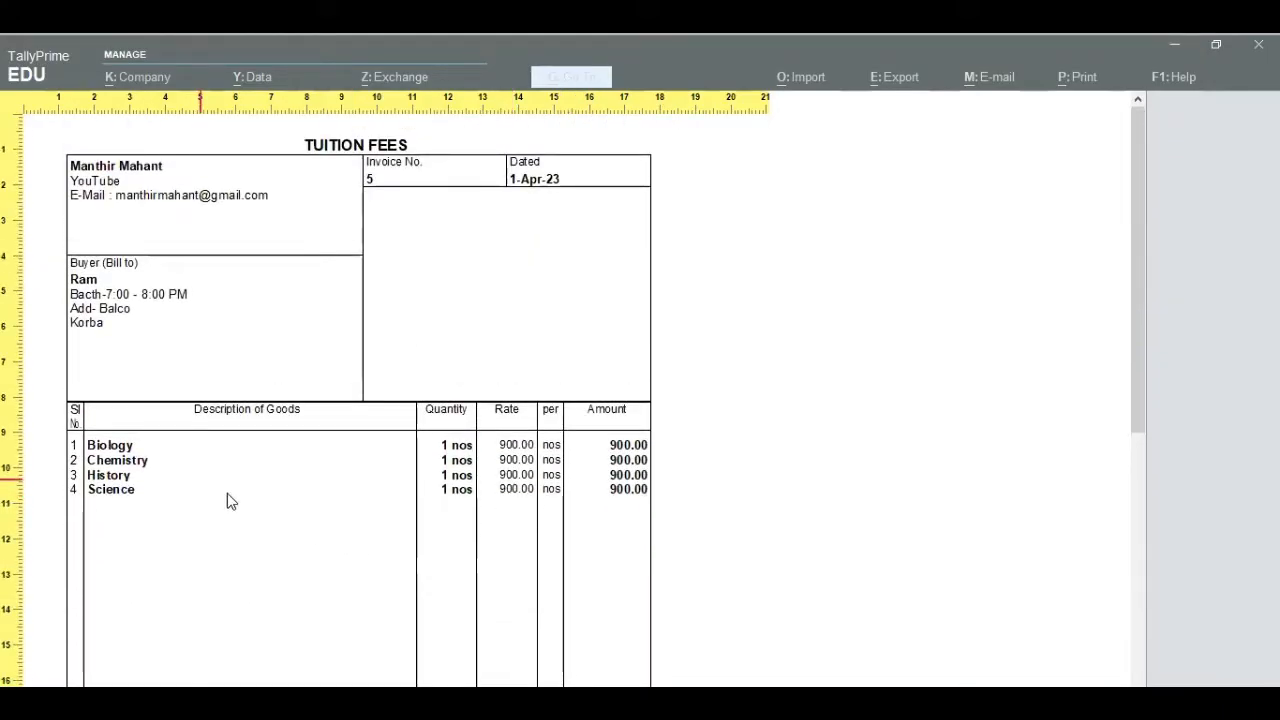
key(Escape)
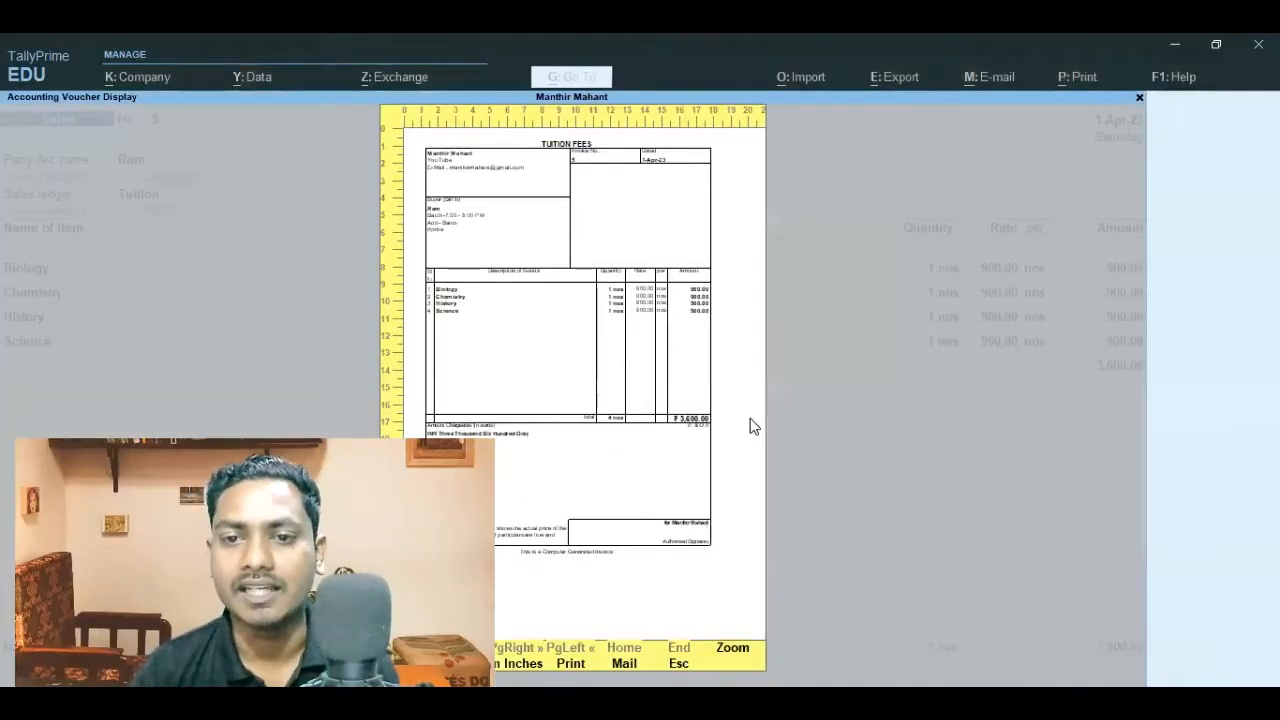
Close the print preview and the sales voucher without changes and return to the Gateway of Tally
key(Escape)
key(Escape)
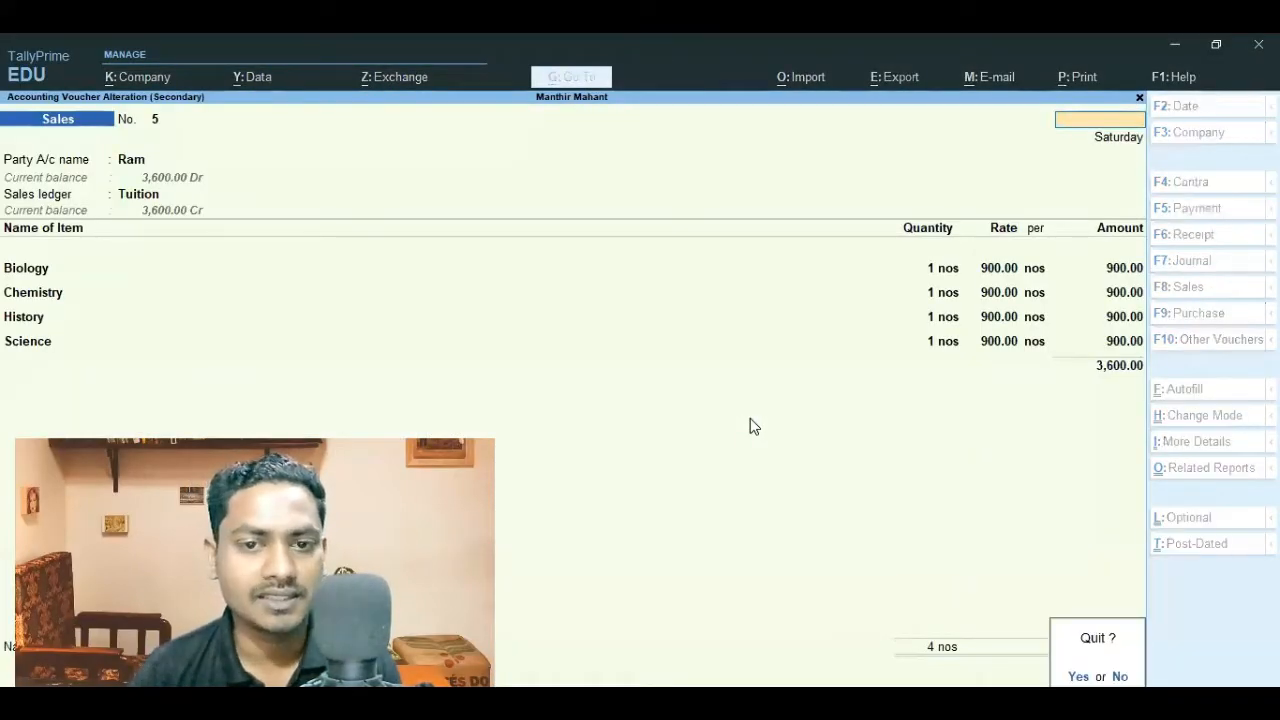
key(y)
key(Escape)
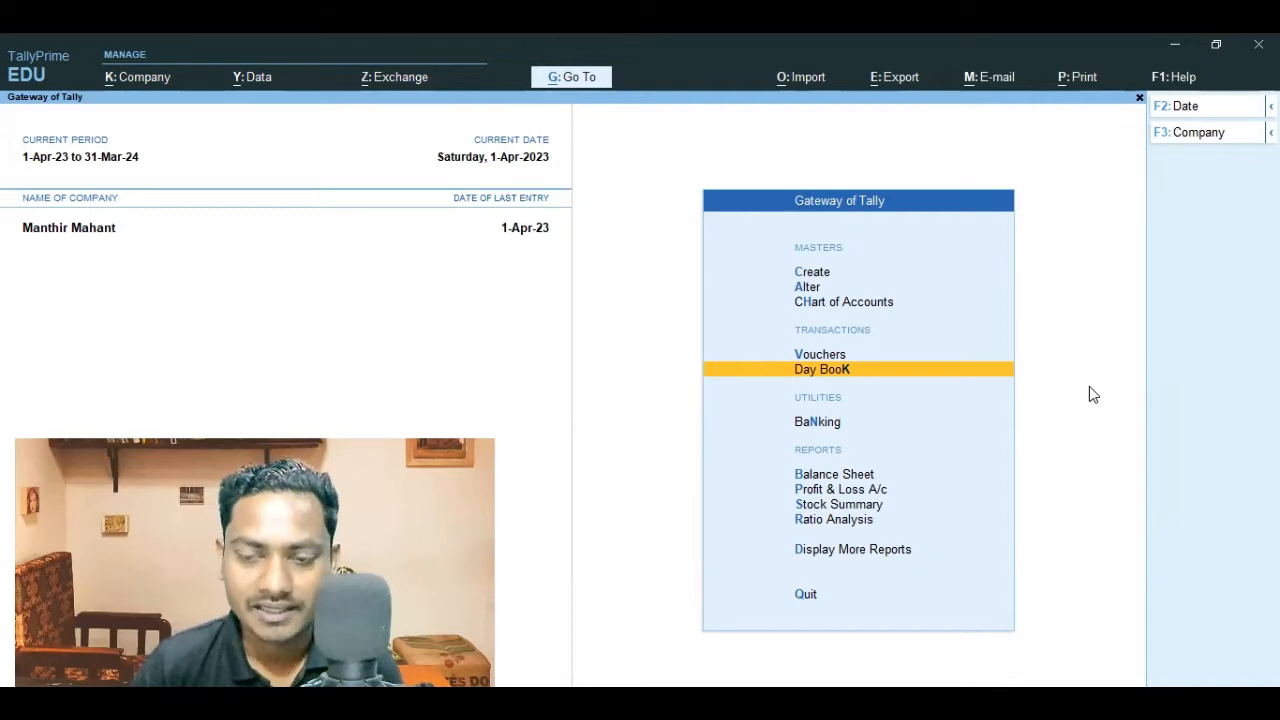
Open the purchase voucher listed for 1-Apr-23 in the Day Book
key(Return)
key(Down)
key(Down)
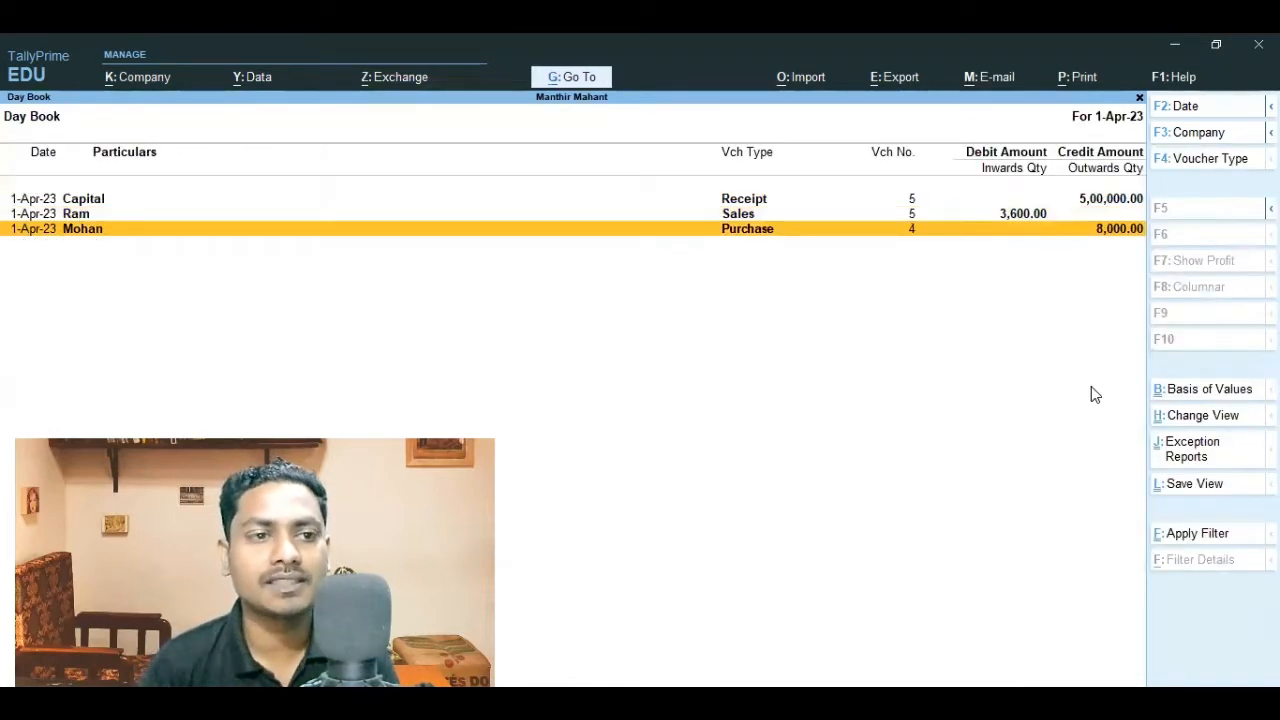
key(Return)
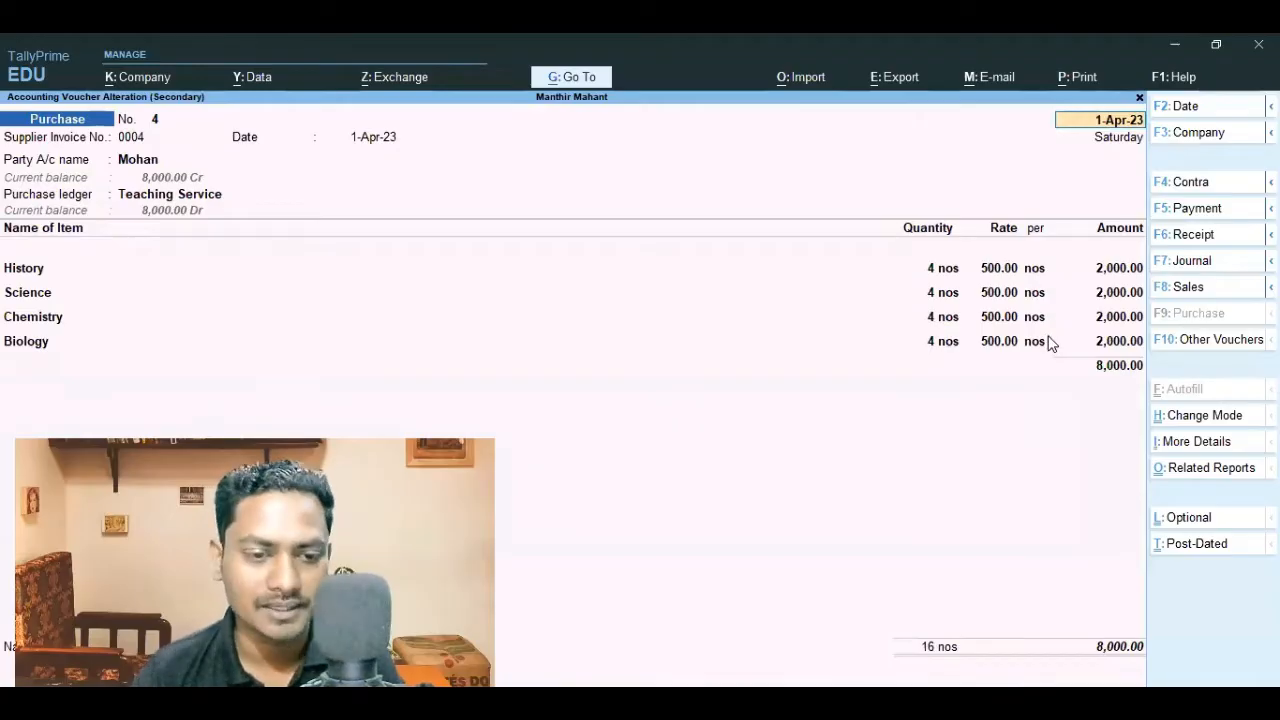
View the ledger master of the purchase voucher's party account, checking its group and mailing details, and return to the voucher
click(132, 162)
key(ctrl+Return)
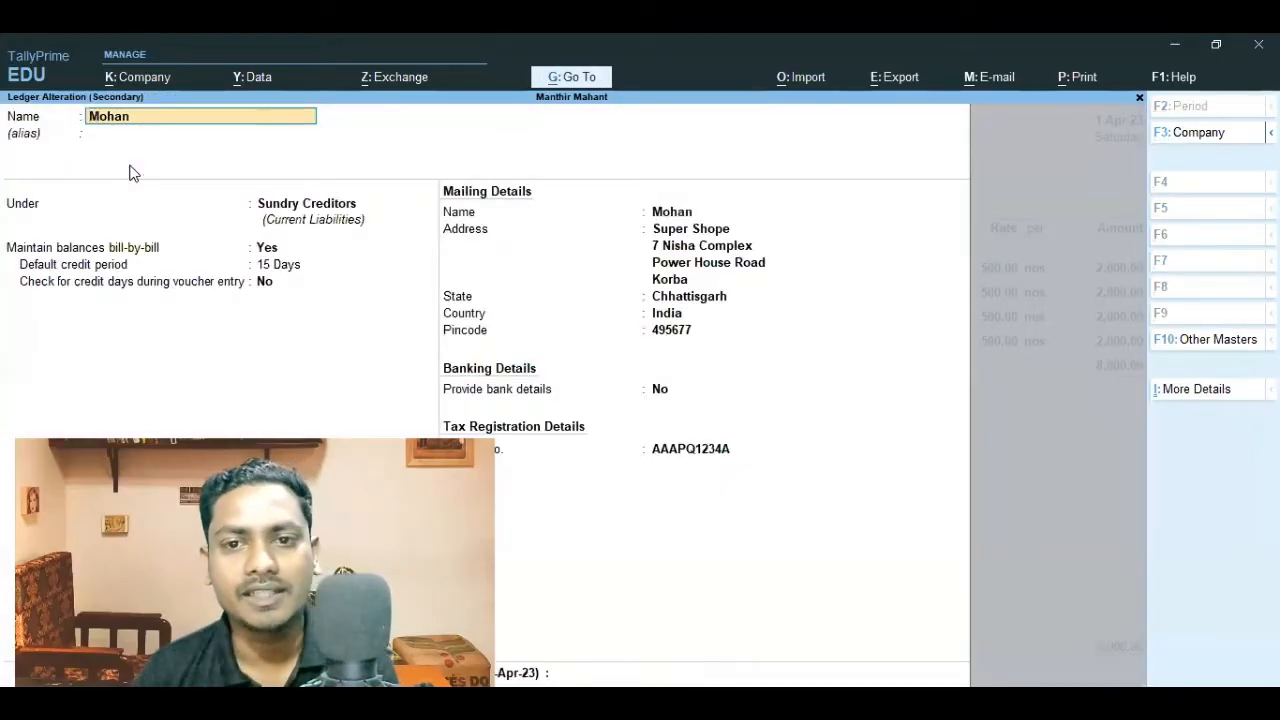
key(BackSpace)
key(Escape)
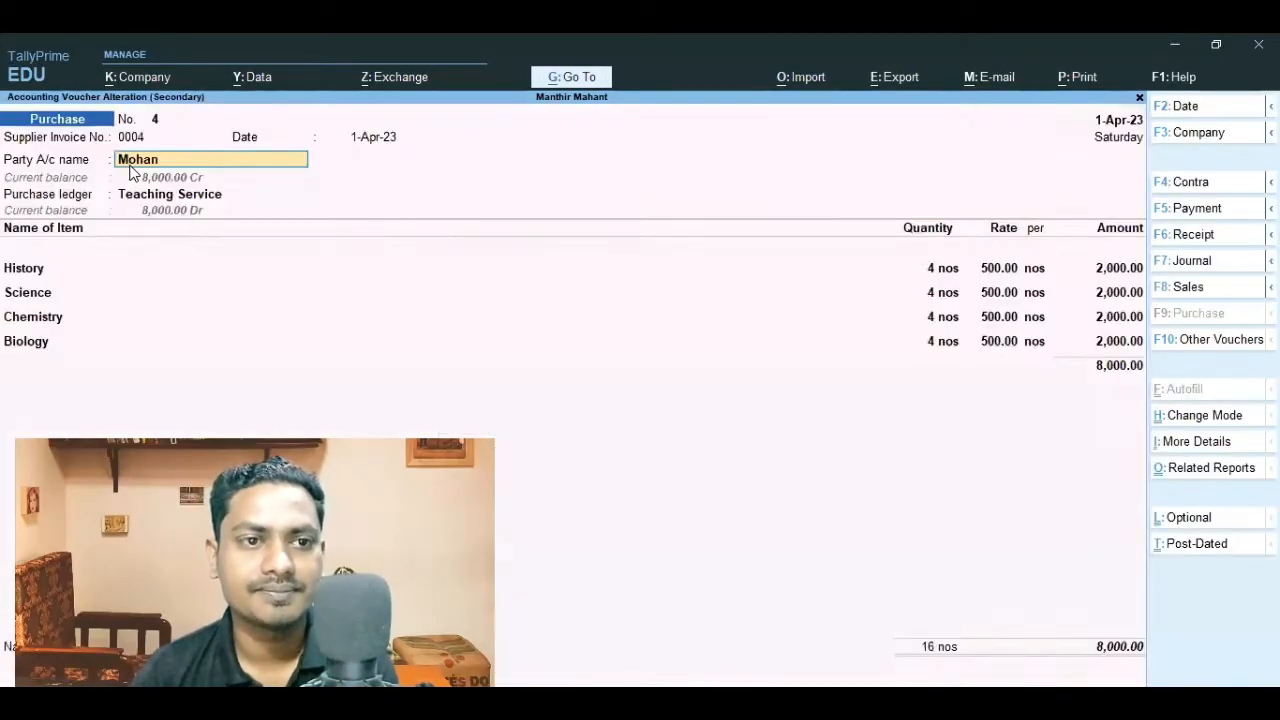
Inspect the Teaching Service purchase ledger from the voucher, checking its group, and return to the voucher
click(160, 197)
key(ctrl+Return)
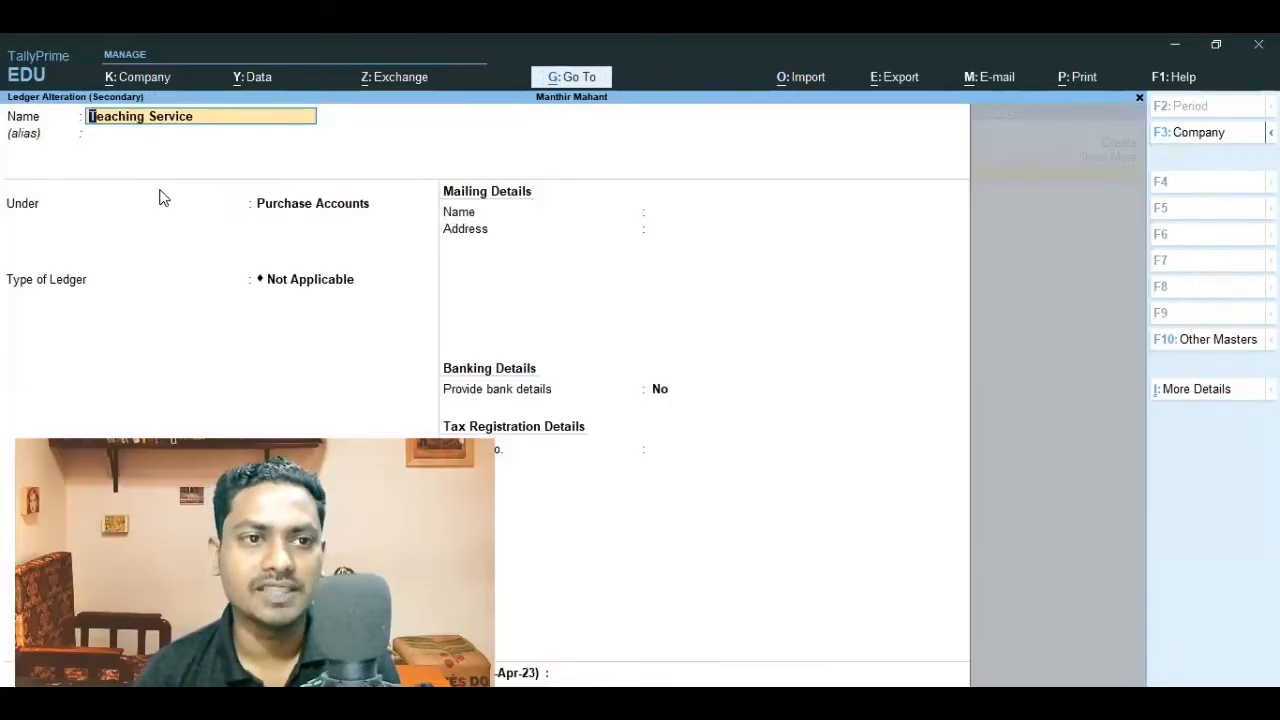
key(BackSpace)
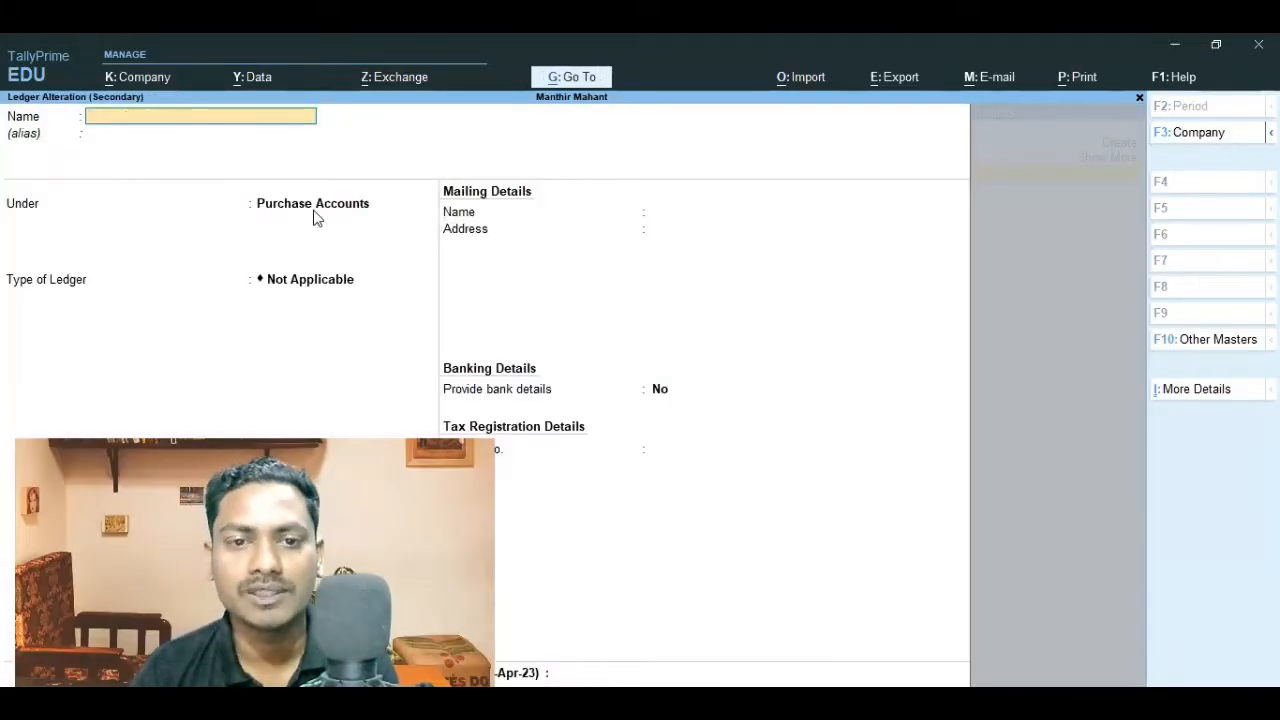
key(Escape)
key(y)
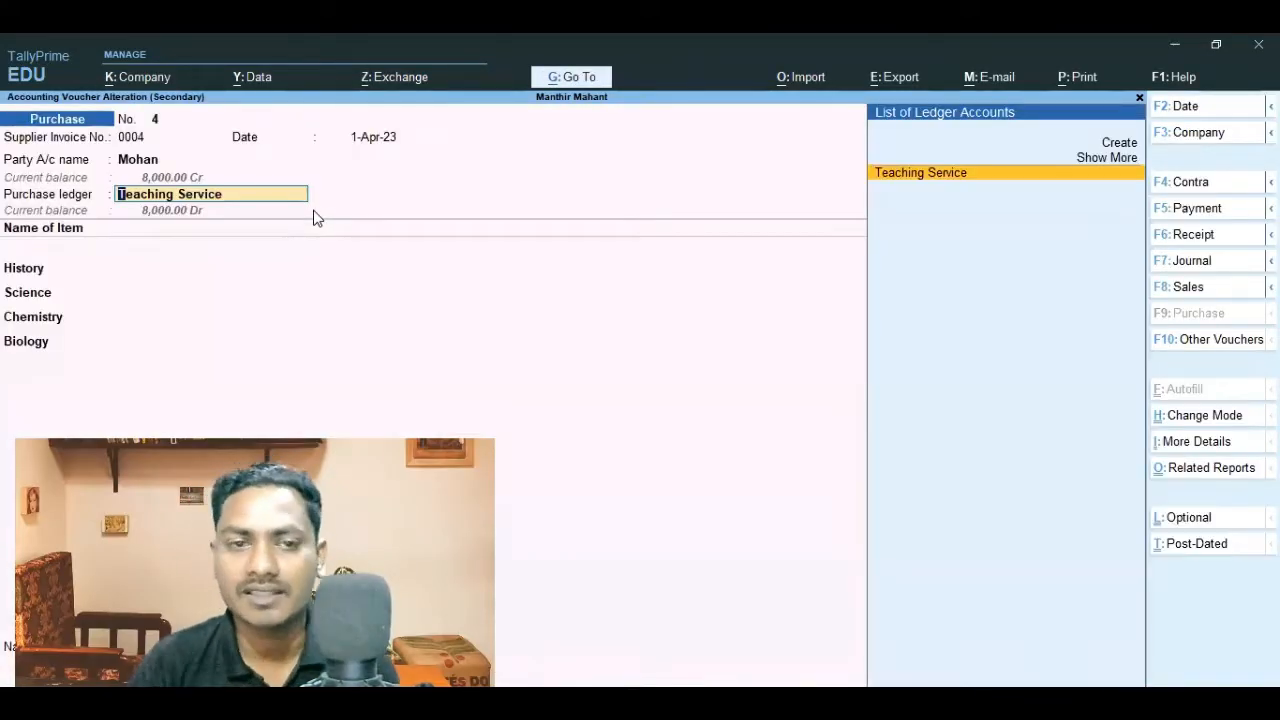
key(ctrl+Return)
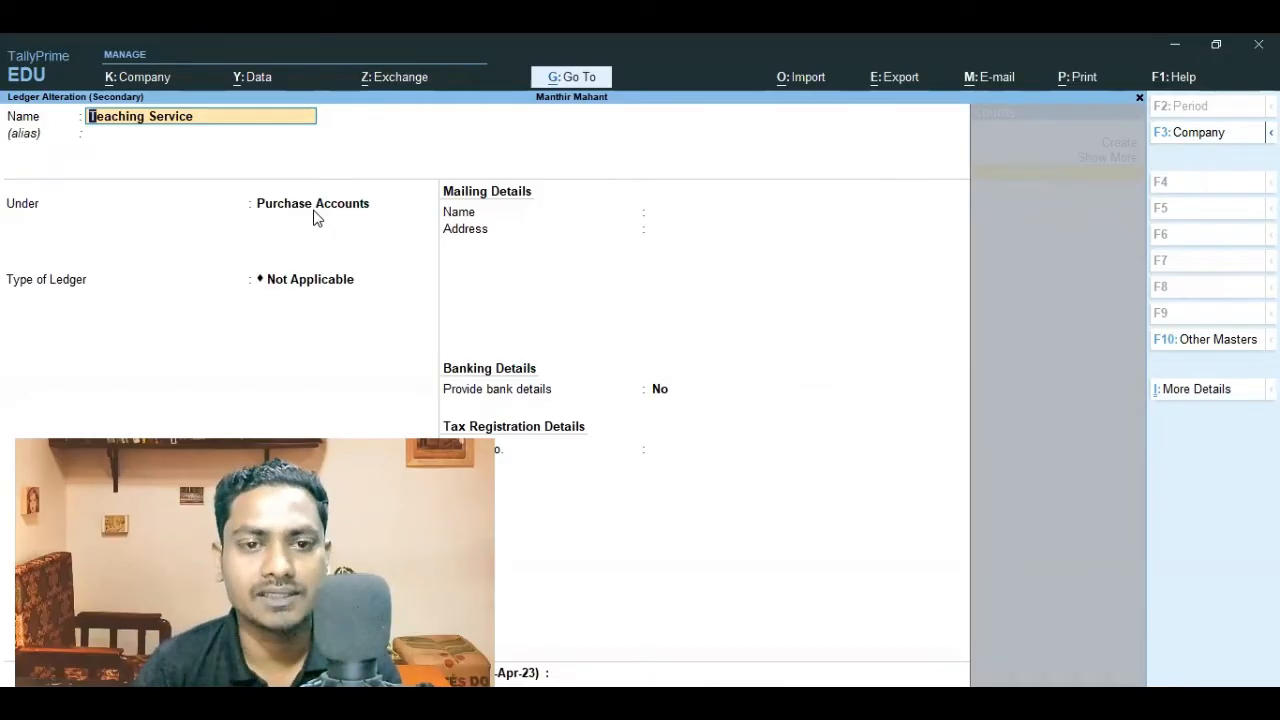
key(ctrl+a)
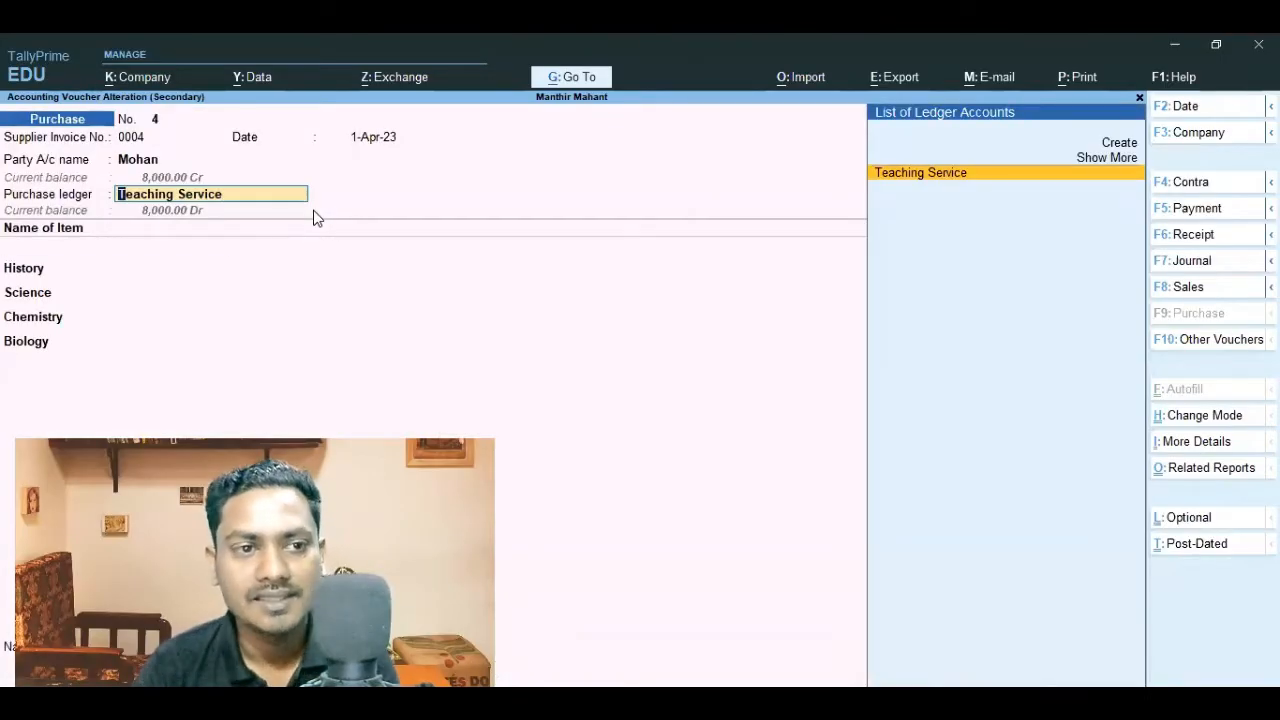
Check the stock item masters of History, Science and Chemistry from the purchase voucher's item lines, accepting each without changes
key(Return)
key(ctrl+Return)
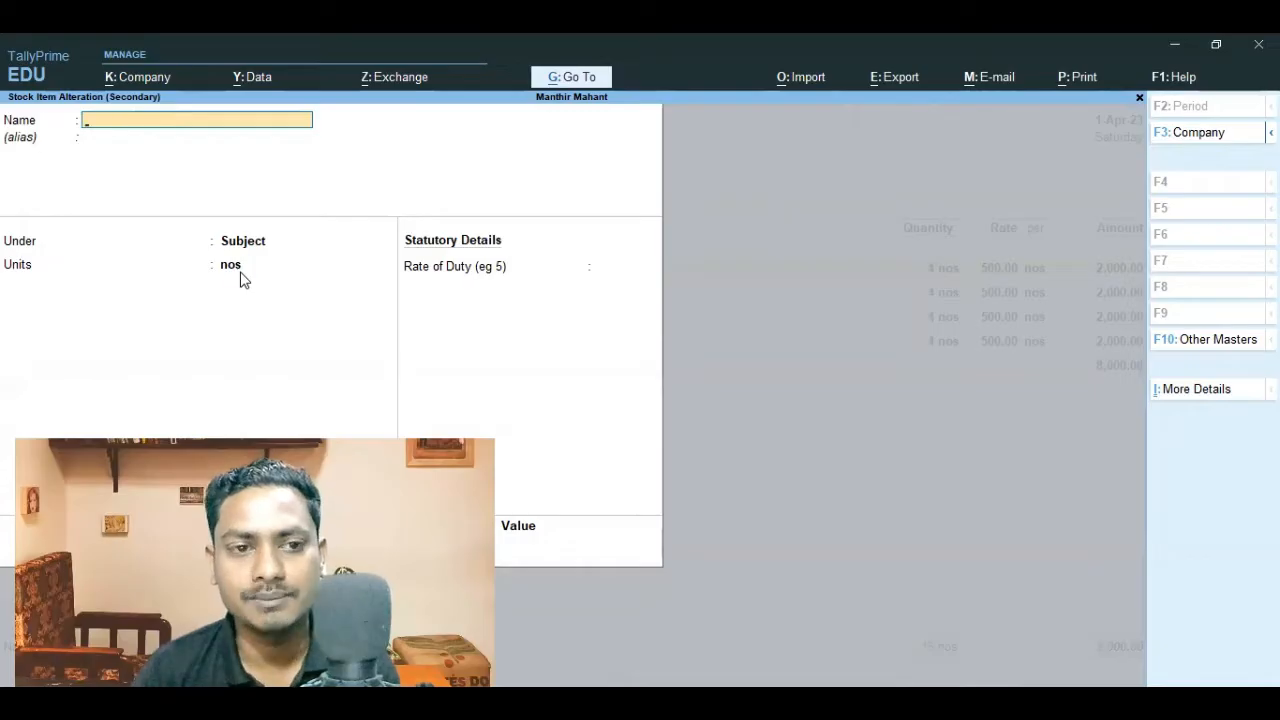
key(ctrl+a)
key(Down)
key(ctrl+Return)
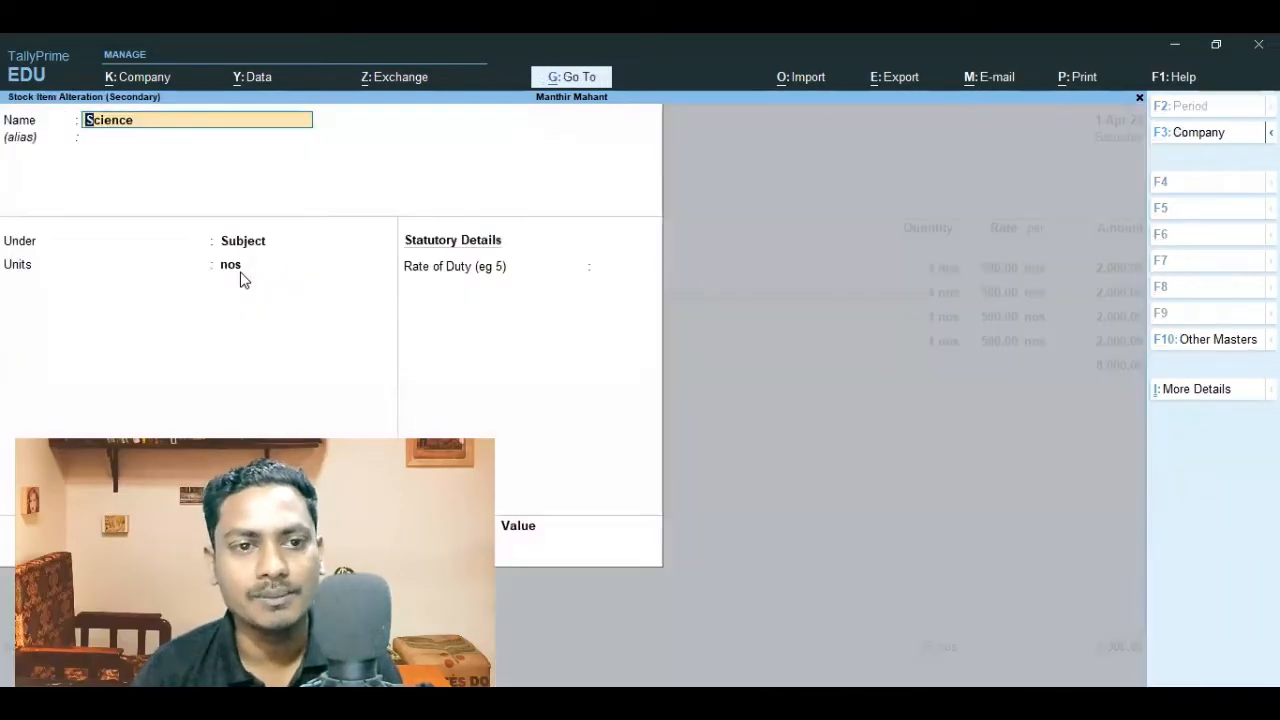
key(ctrl+a)
key(Down)
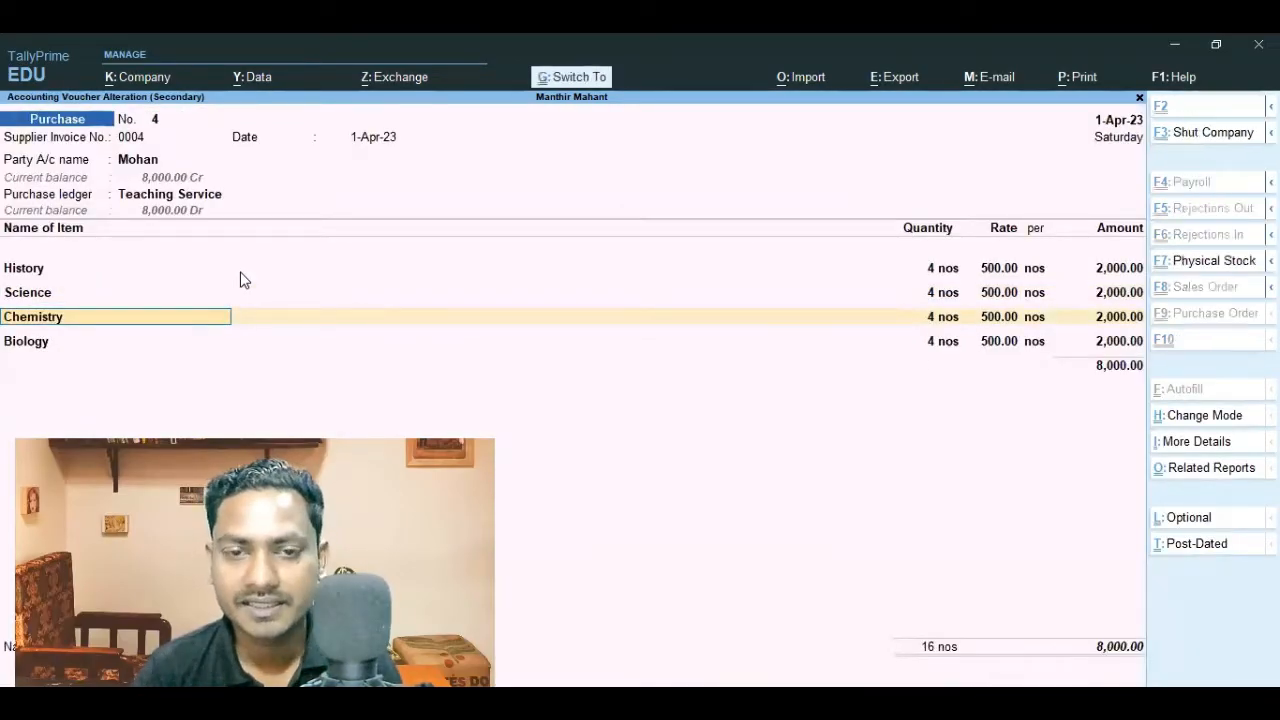
key(ctrl+Return)
key(ctrl+a)
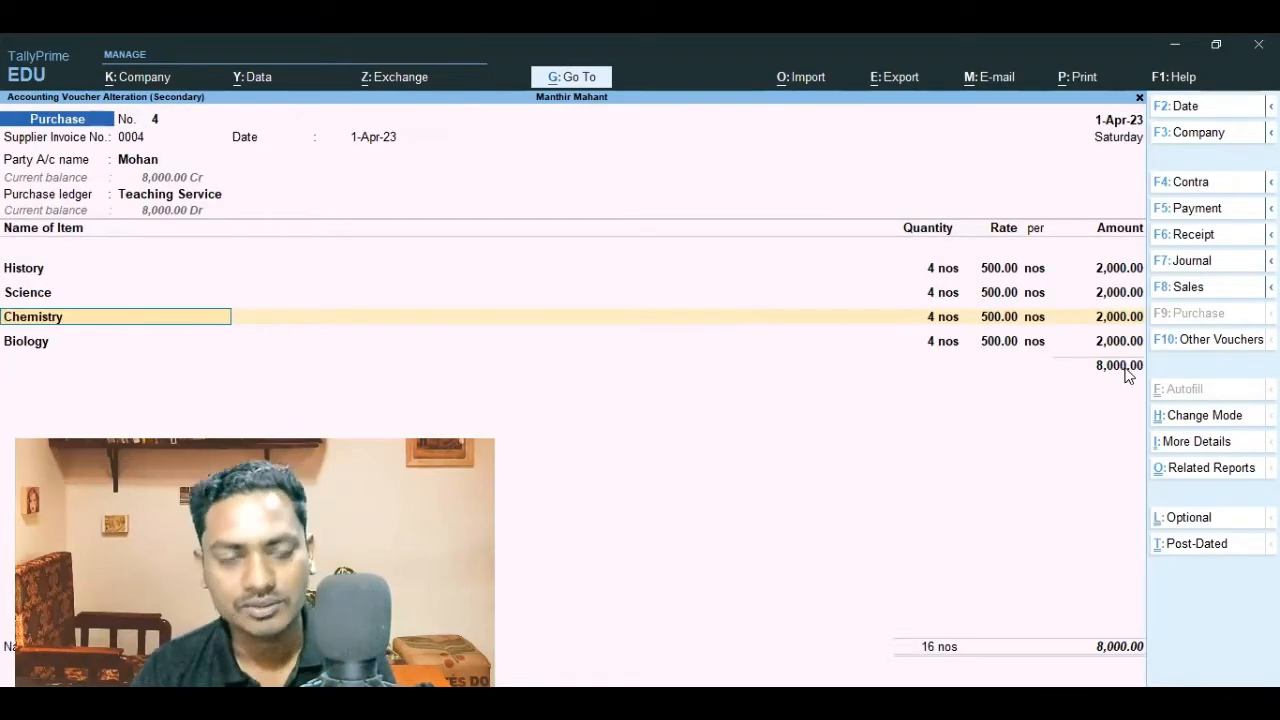
Leave the purchase voucher without changes and open the sales voucher from the Day Book
key(space)
key(Escape)
key(Escape)
key(y)
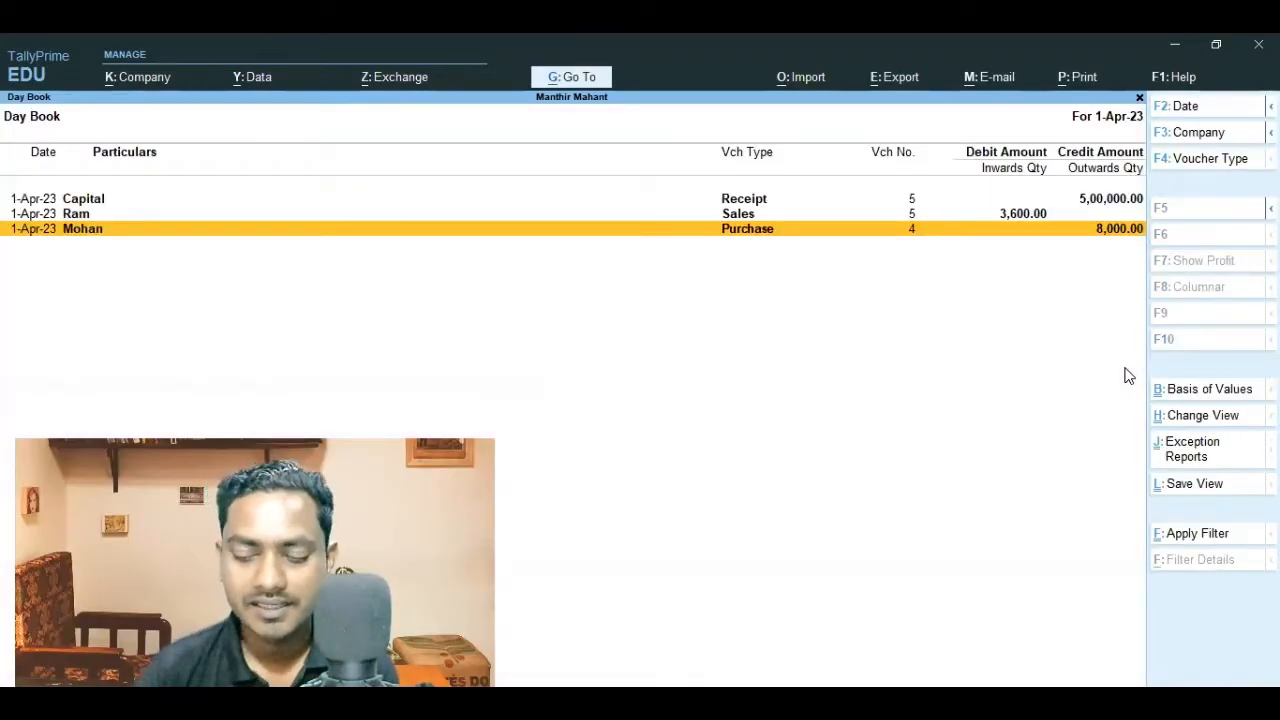
key(Up)
key(Return)
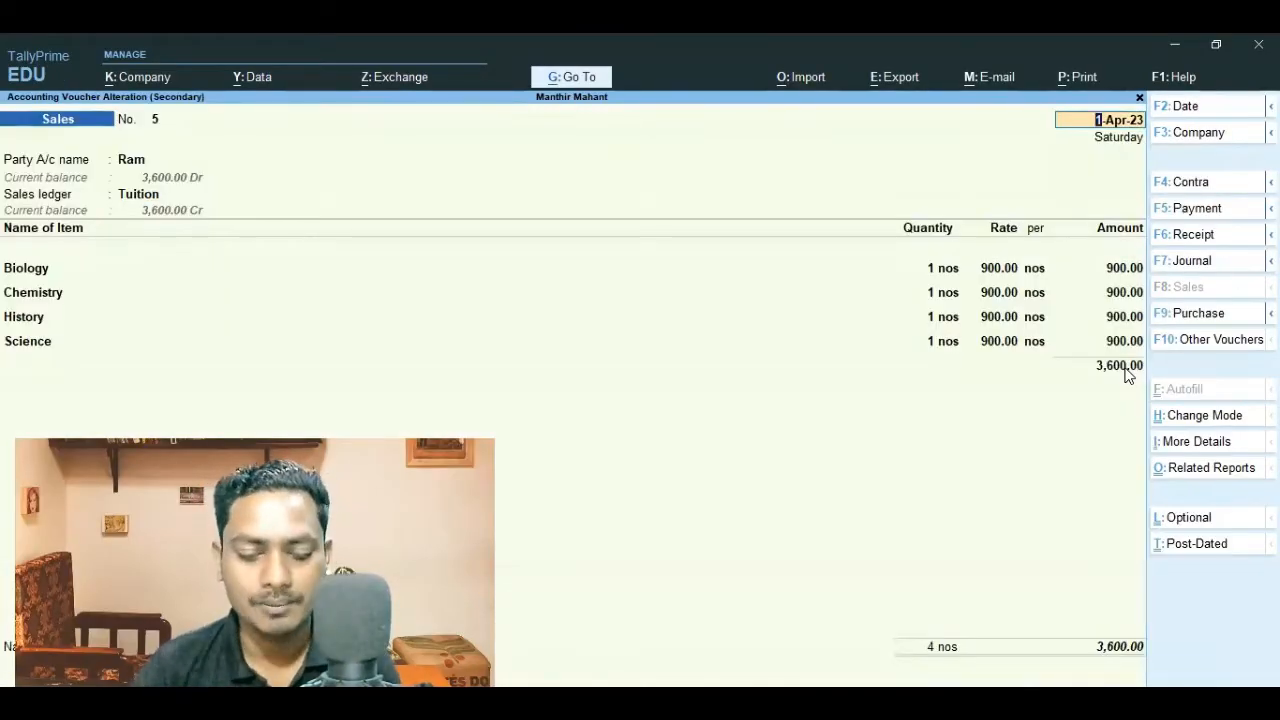
View the ledger master of the sales voucher's party account, checking its group and address, and return to the voucher
key(Return)
key(ctrl+Return)
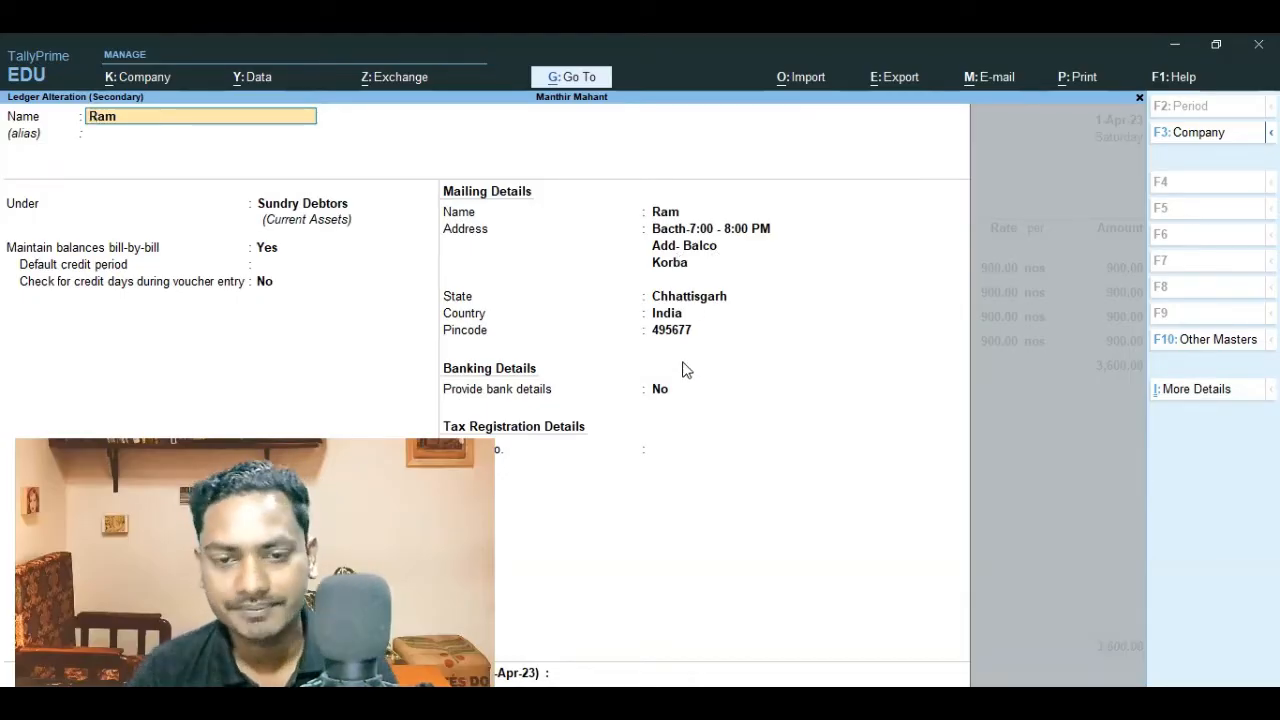
key(Escape)
key(Escape)
key(Return)
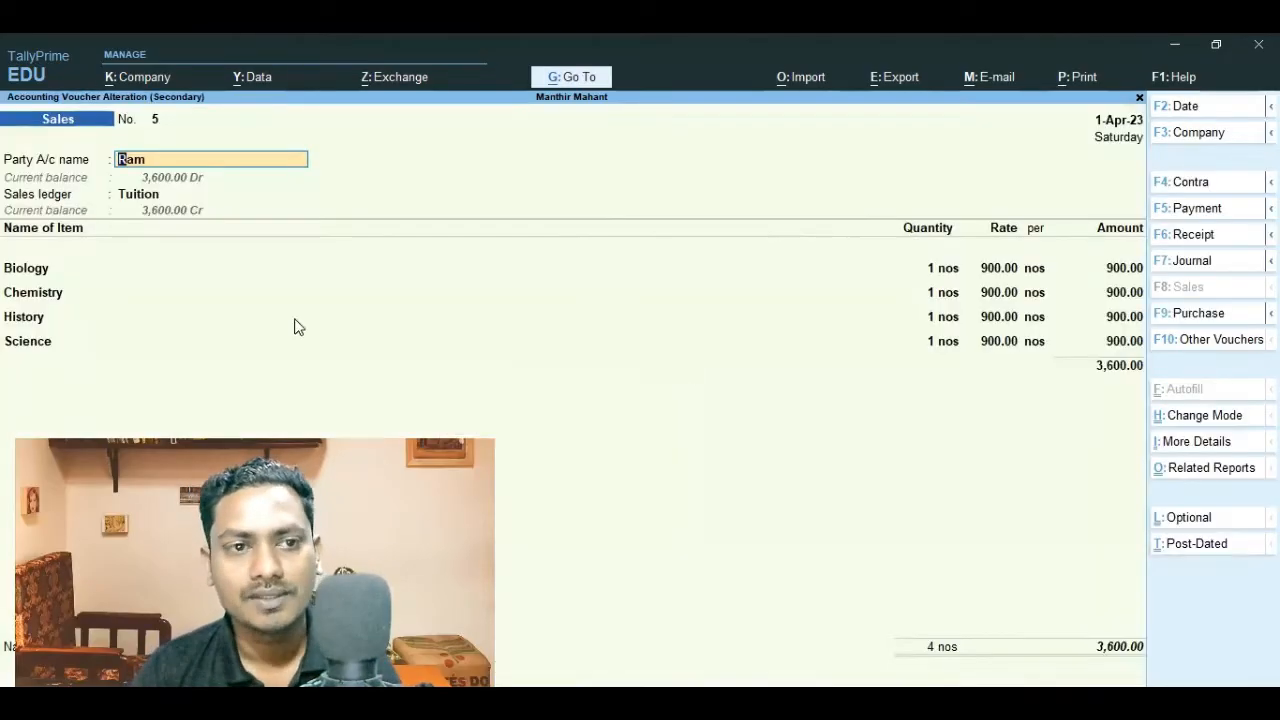
Inspect the Tuition sales ledger from the sales voucher, checking its group, and leave it without changes
click(146, 197)
key(ctrl+Return)
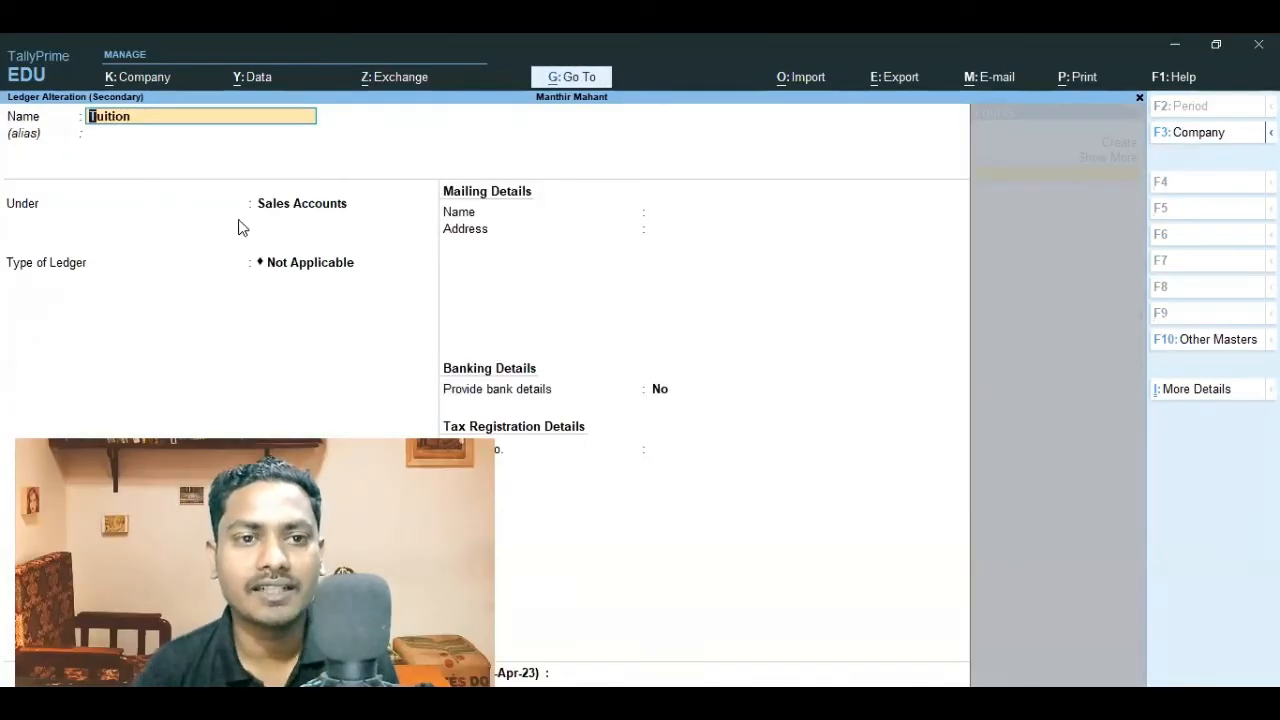
key(Escape)
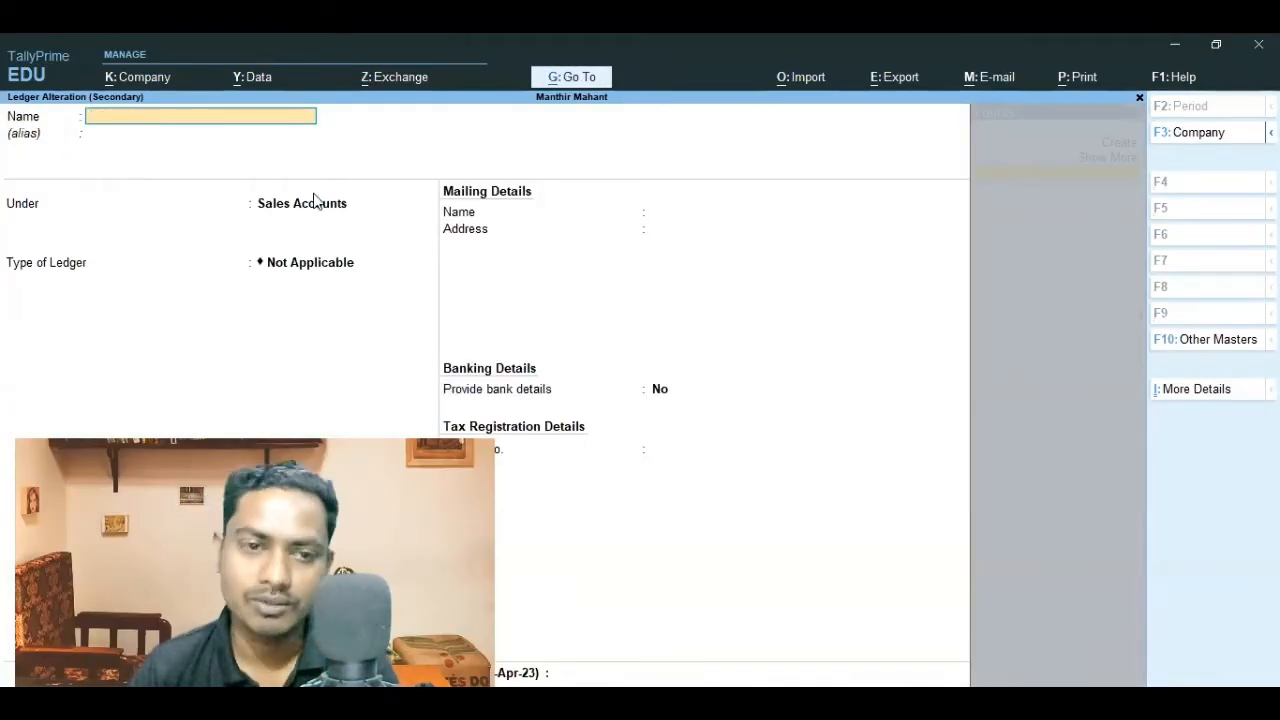
key(Escape)
key(Return)
Add the Transport Charges ledger with an amount of 500 below the item lines of the sales voucher
click(10, 270)
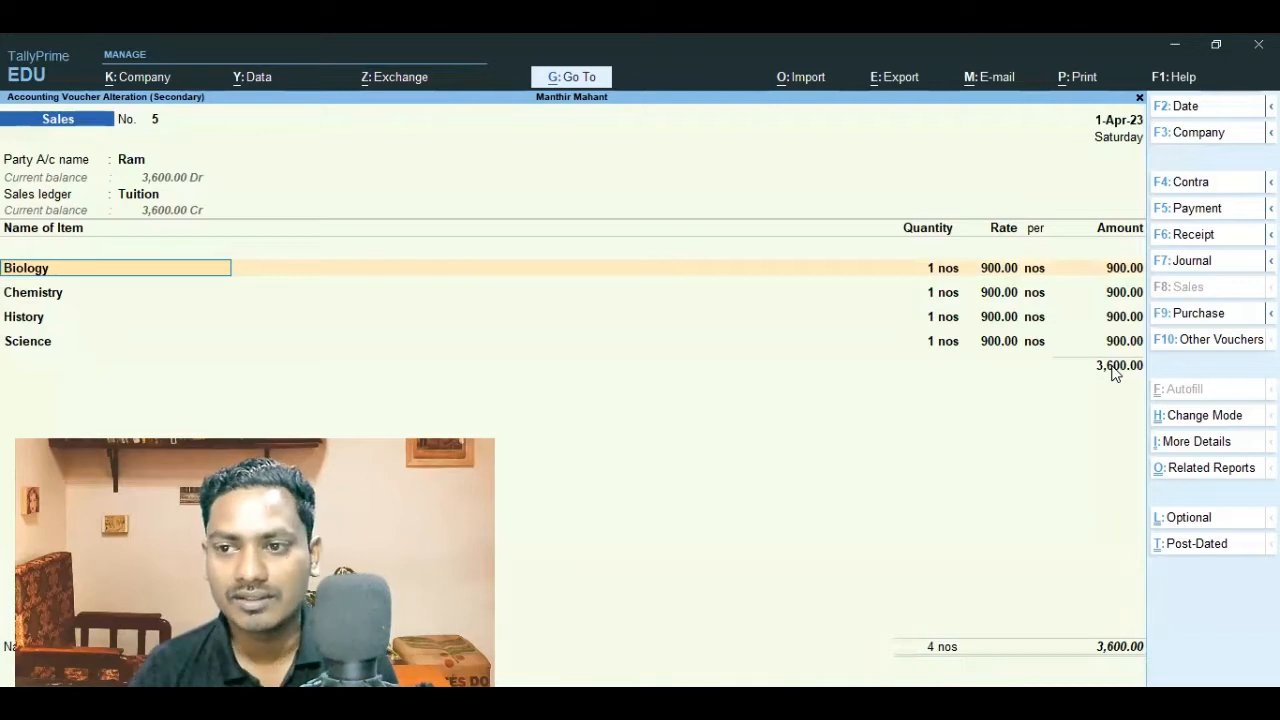
click(1035, 343)
key(Return)
key(Return)
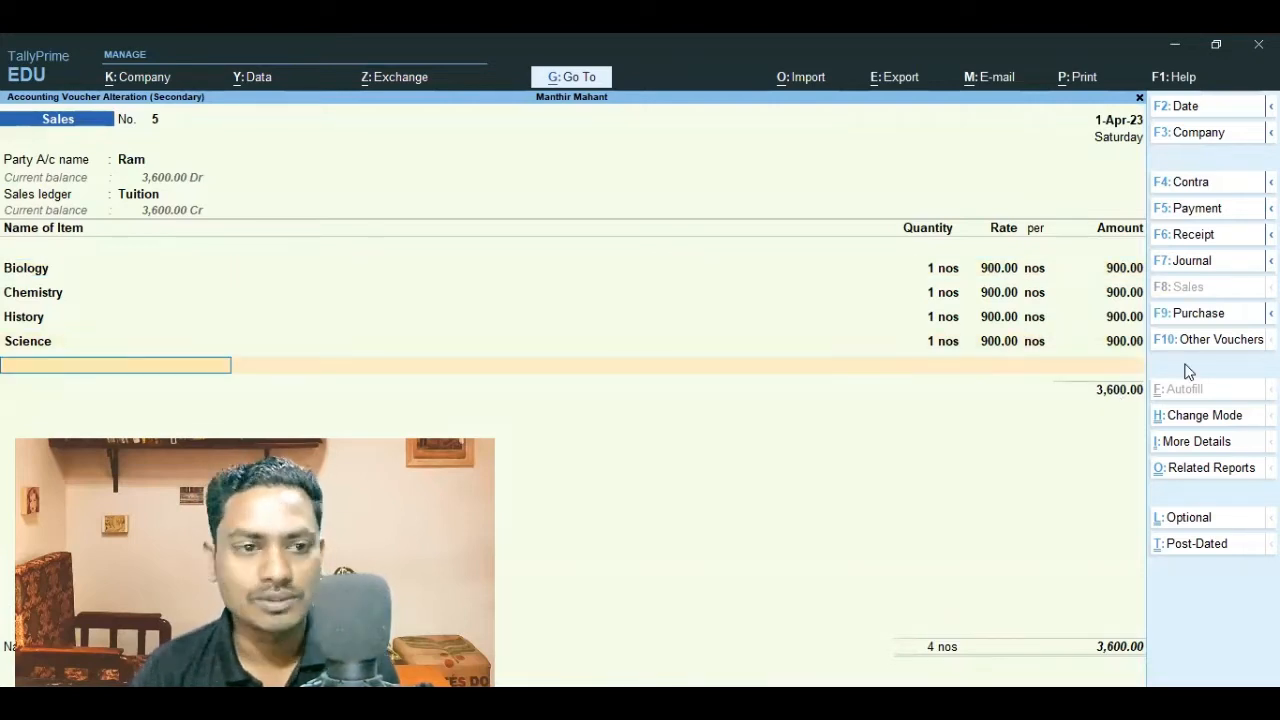
key(Return)
key(Down)
key(Down)
key(Down)
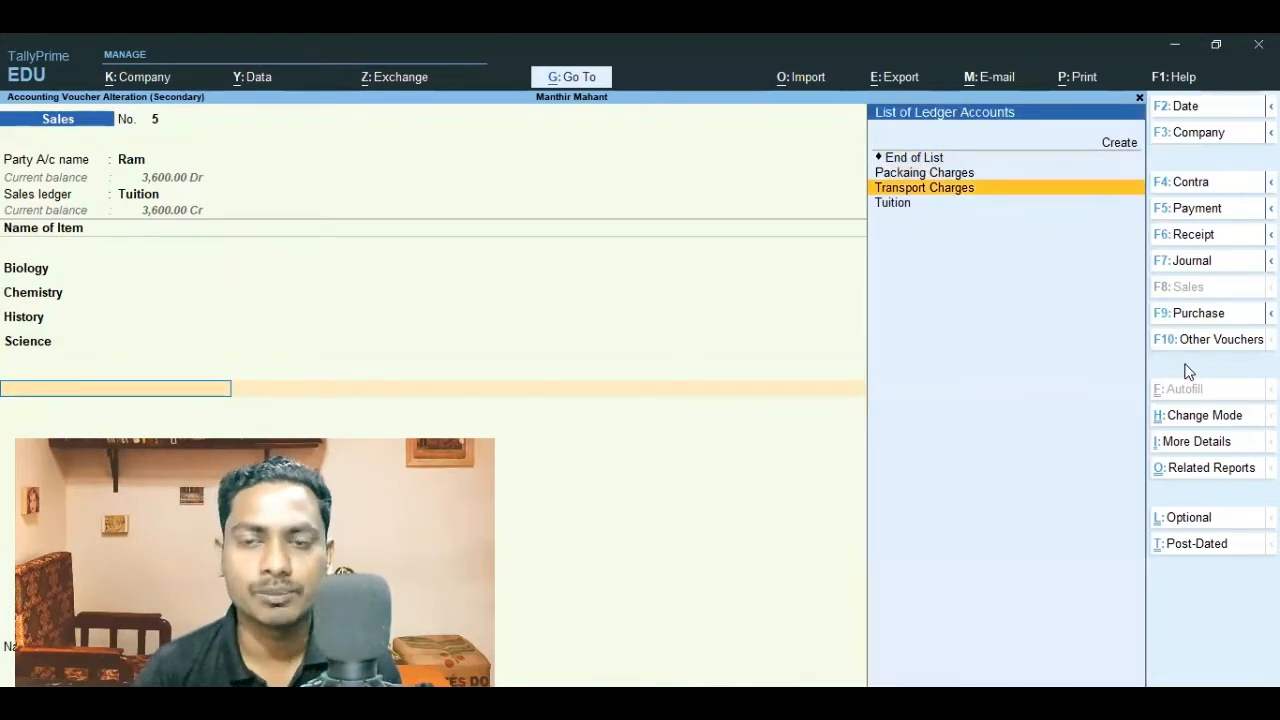
key(Return)
key(Return)
text(500)
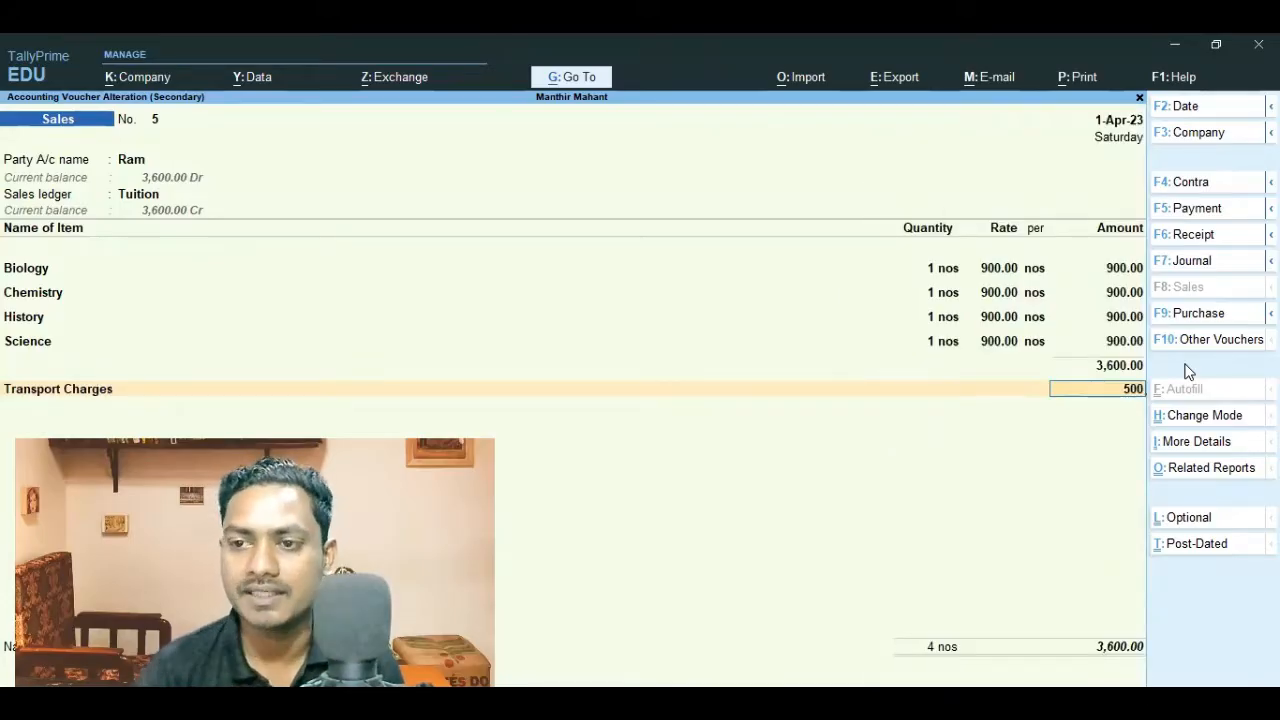
key(Return)
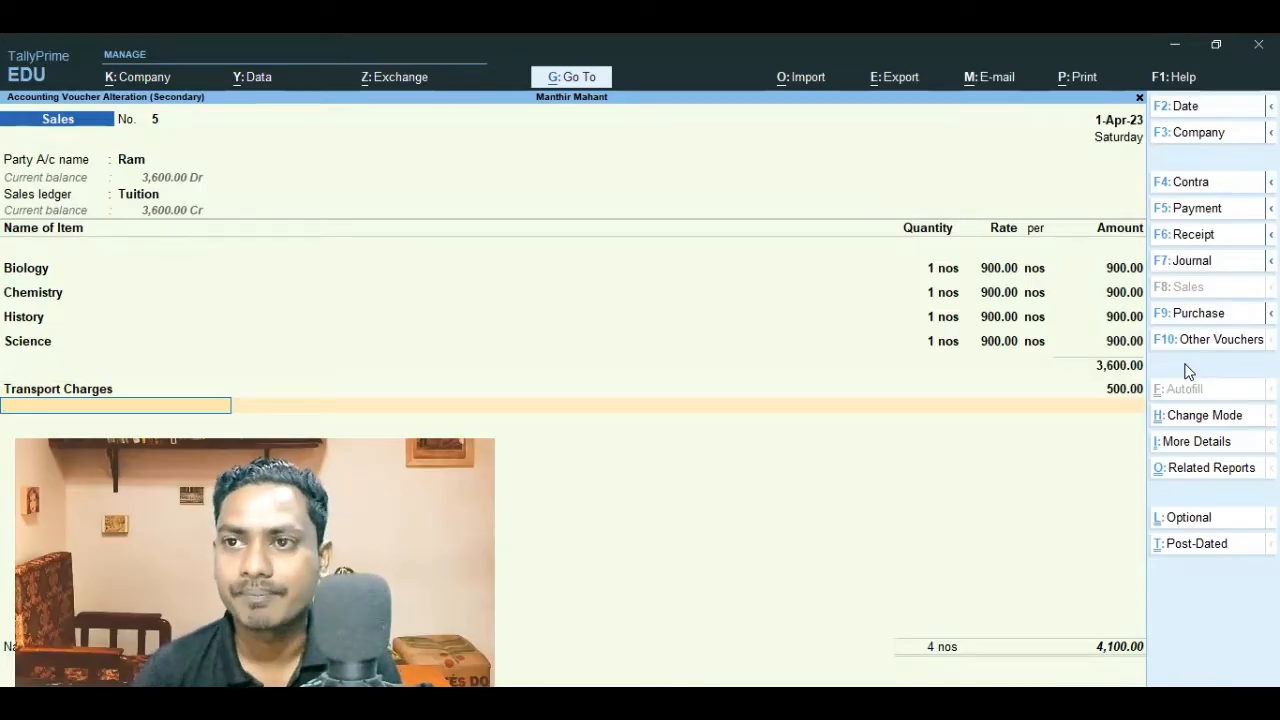
Preview the current sales voucher's tuition fees invoice at enlarged size, check its items, charges and total, and close the preview
click(1088, 86)
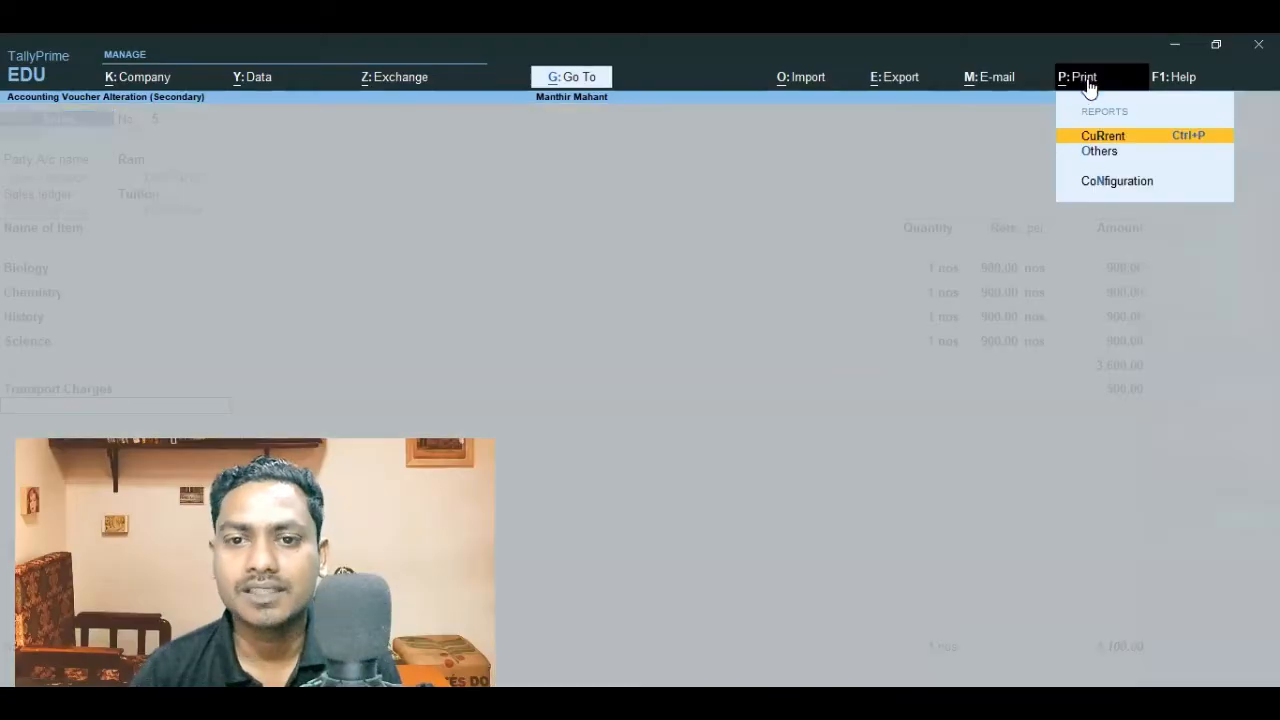
click(1100, 140)
click(574, 463)
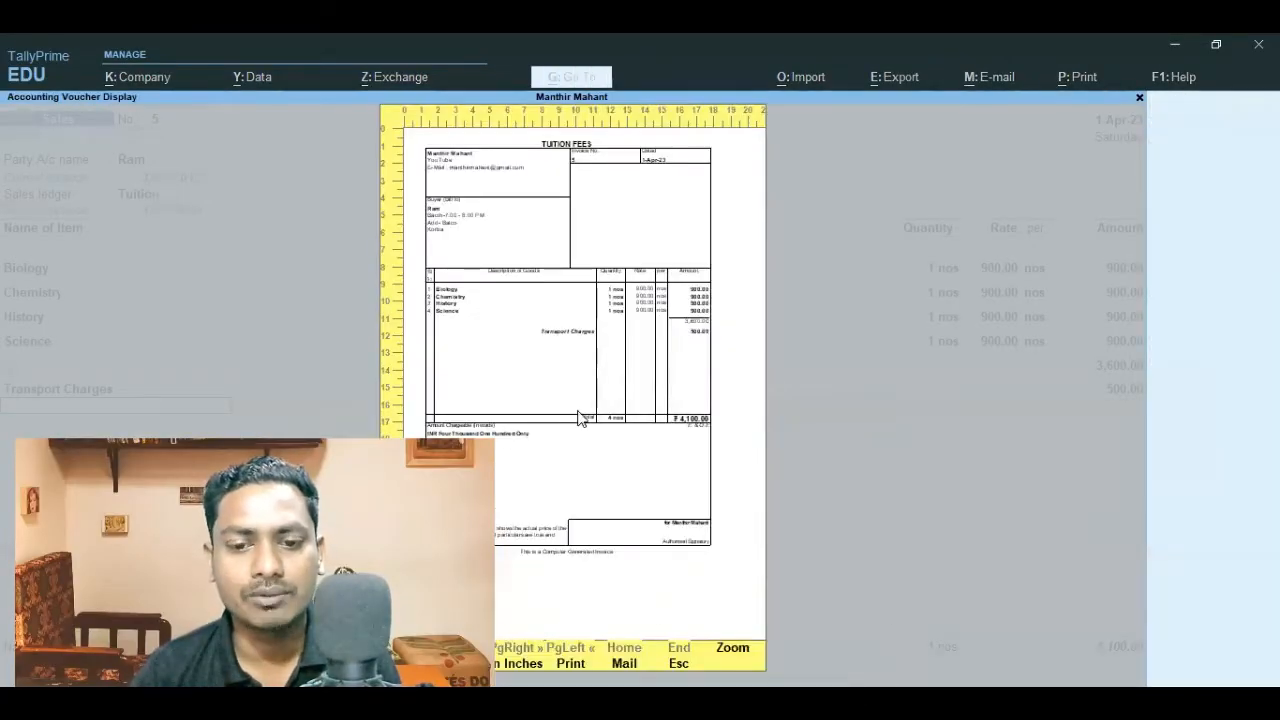
click(732, 650)
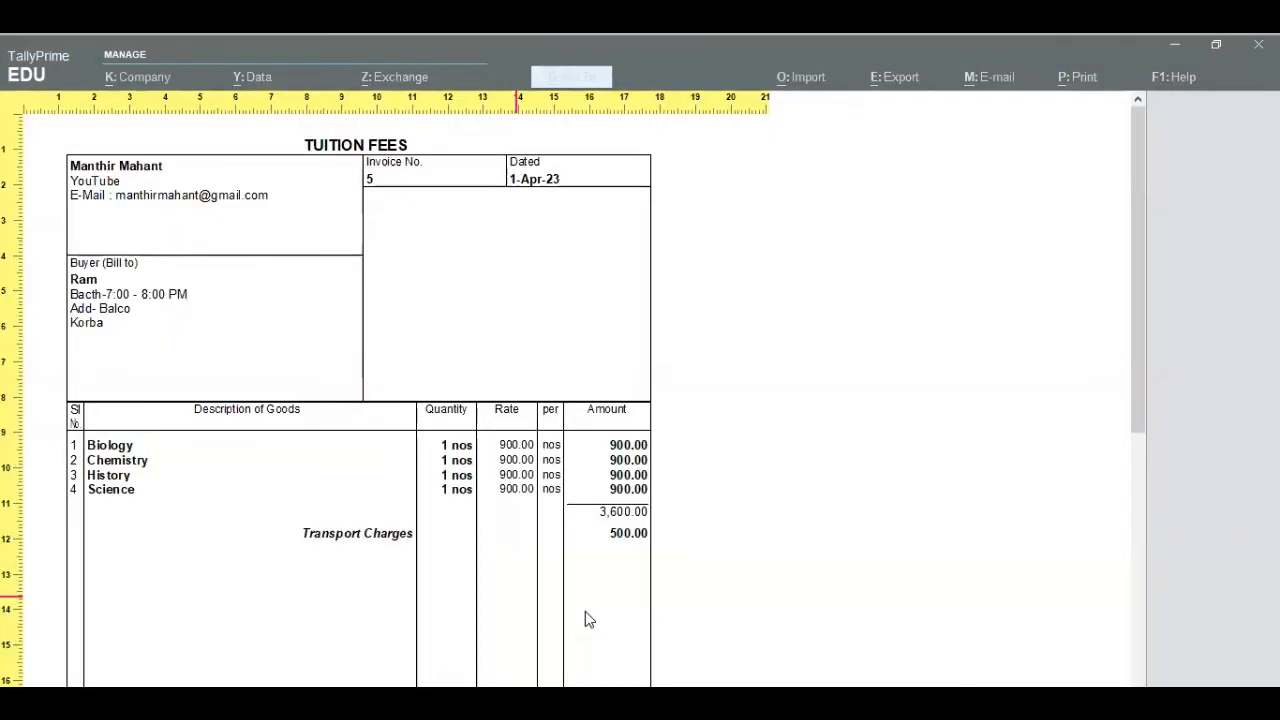
scroll(308, 449, down, 2)
scroll(552, 449, up, 2)
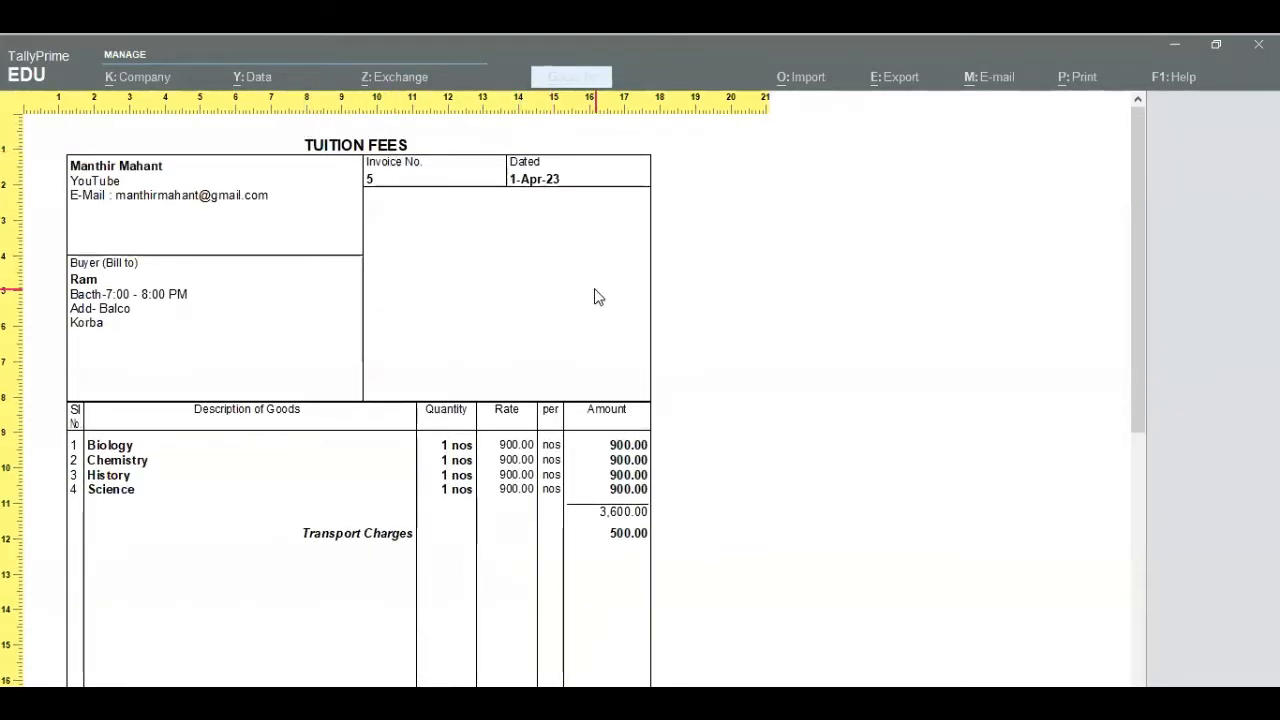
scroll(520, 477, down, 3)
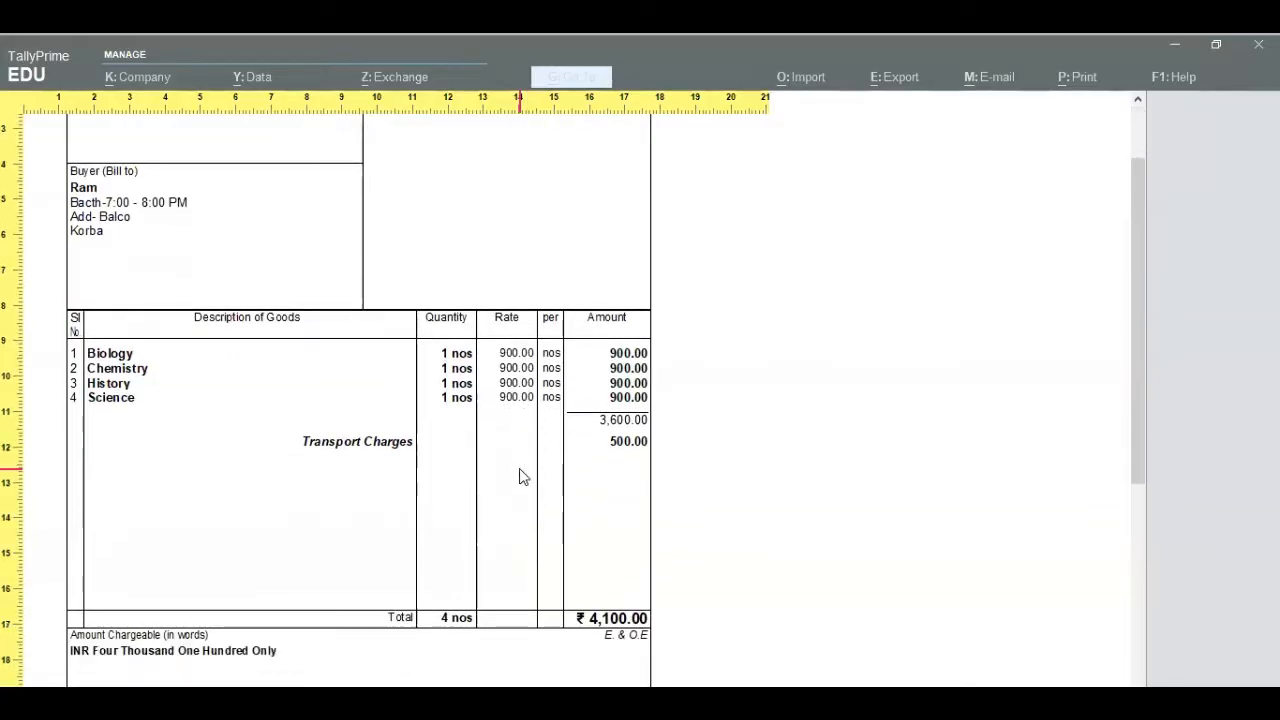
key(z)
key(Escape)
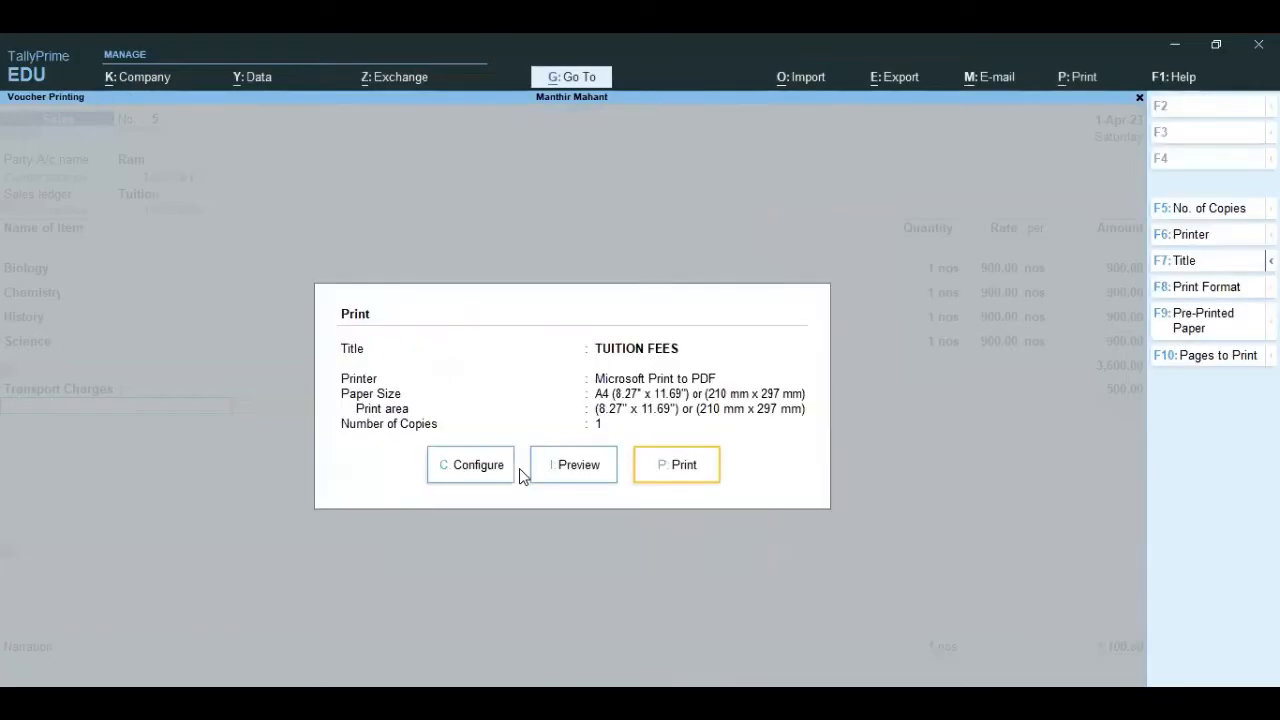
Open the voucher's print configuration with all options shown and examine the title, company, party and dispatch settings
click(453, 470)
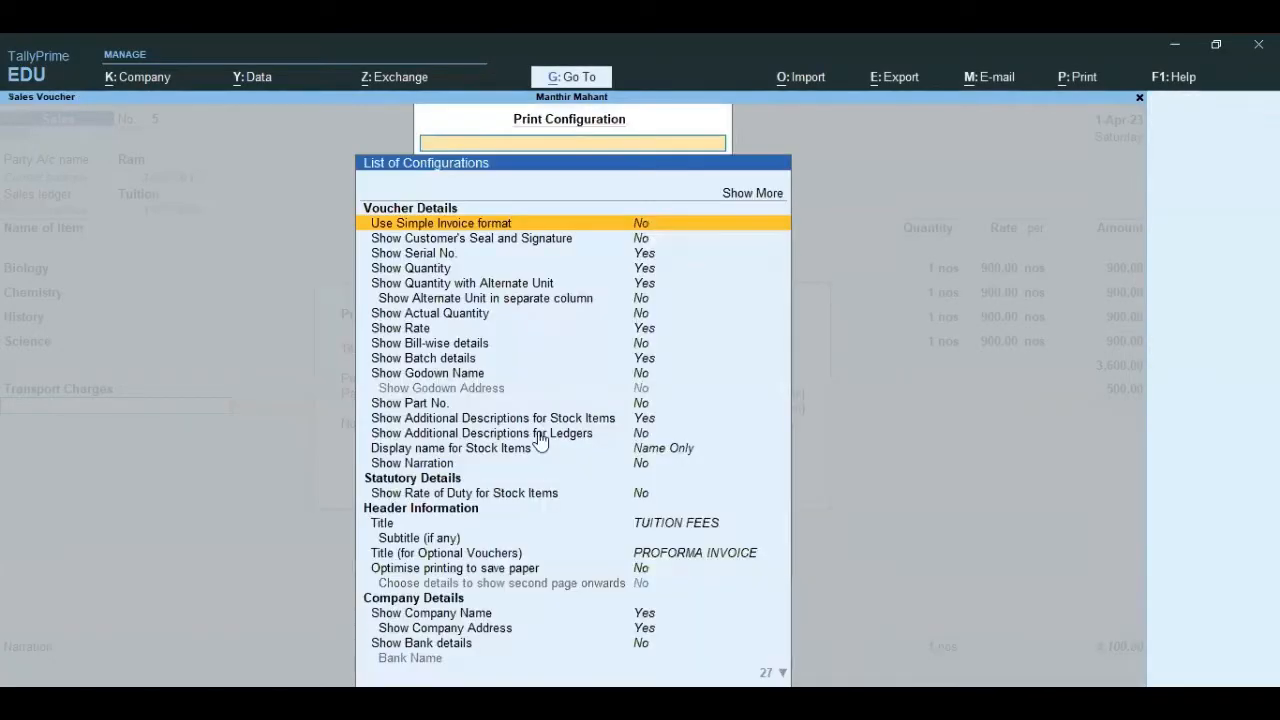
click(762, 193)
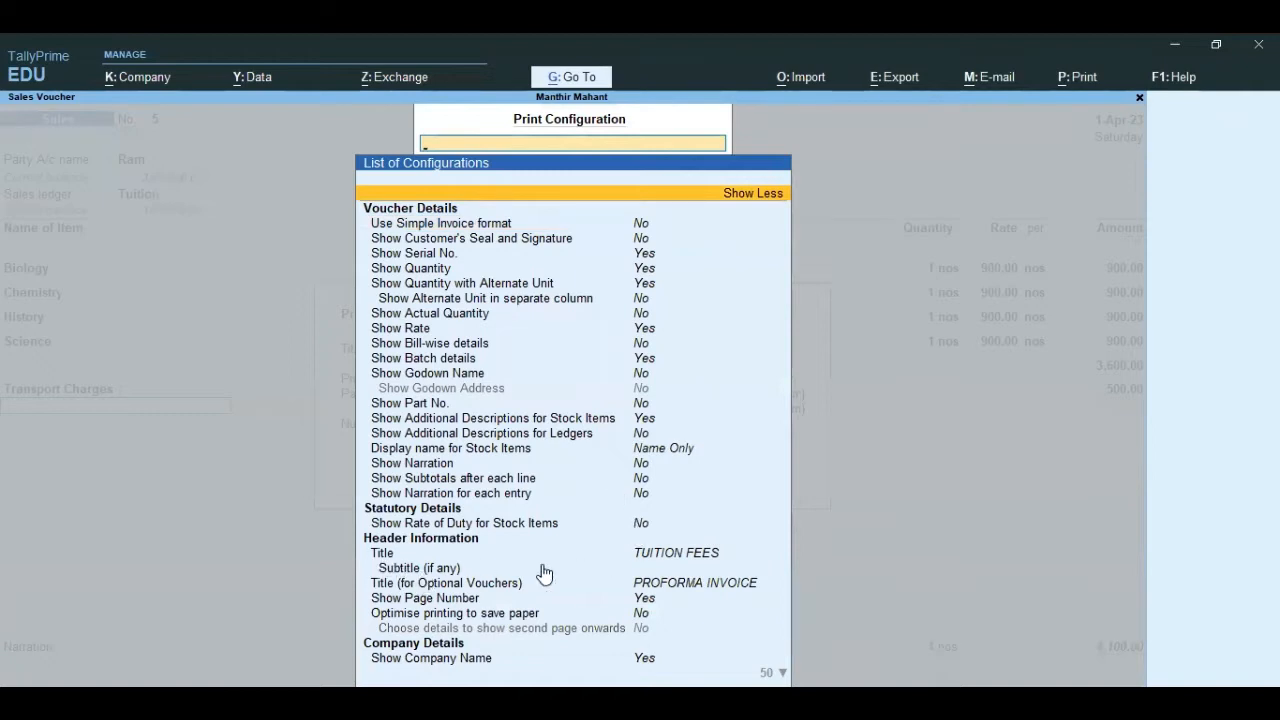
click(662, 558)
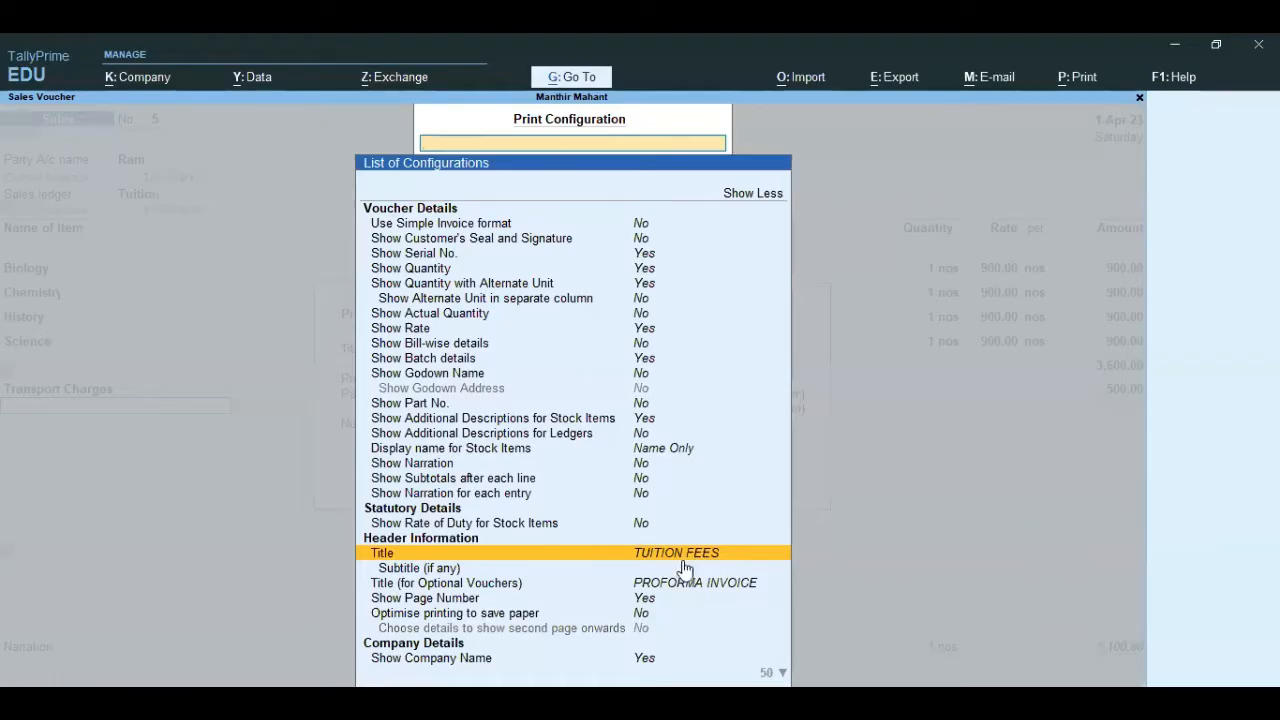
scroll(680, 568, down, 6)
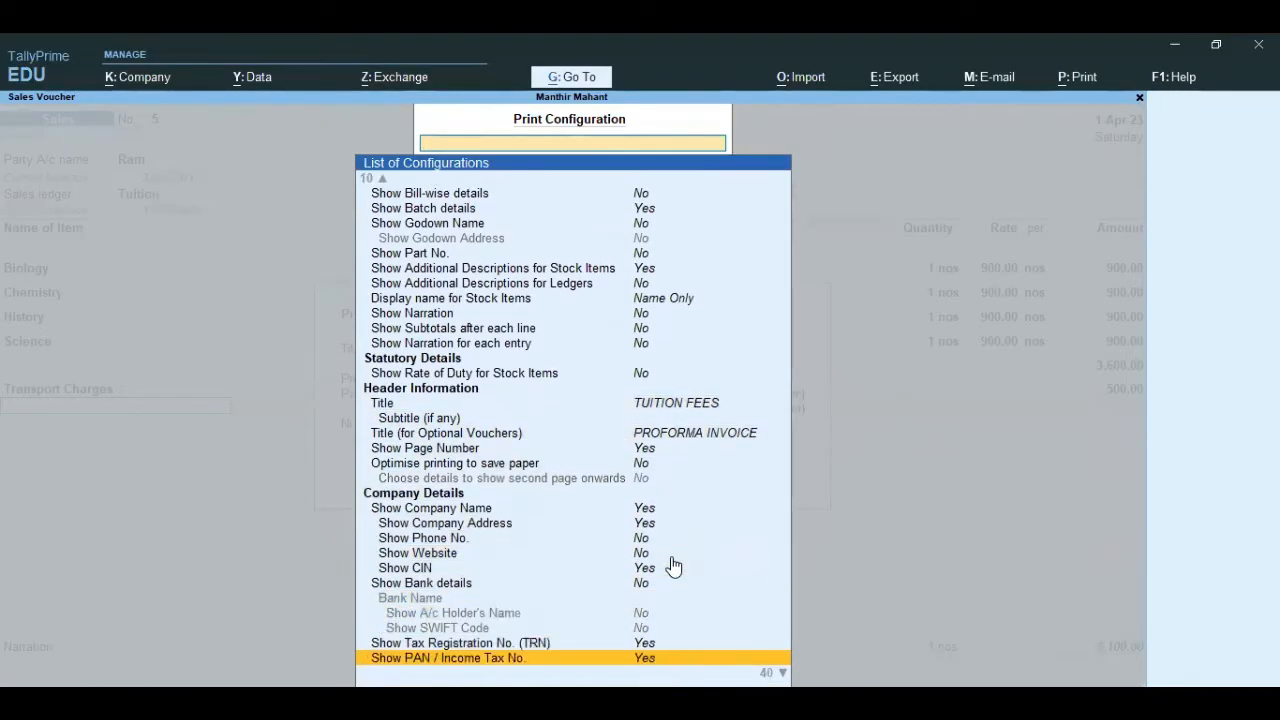
scroll(673, 567, down, 10)
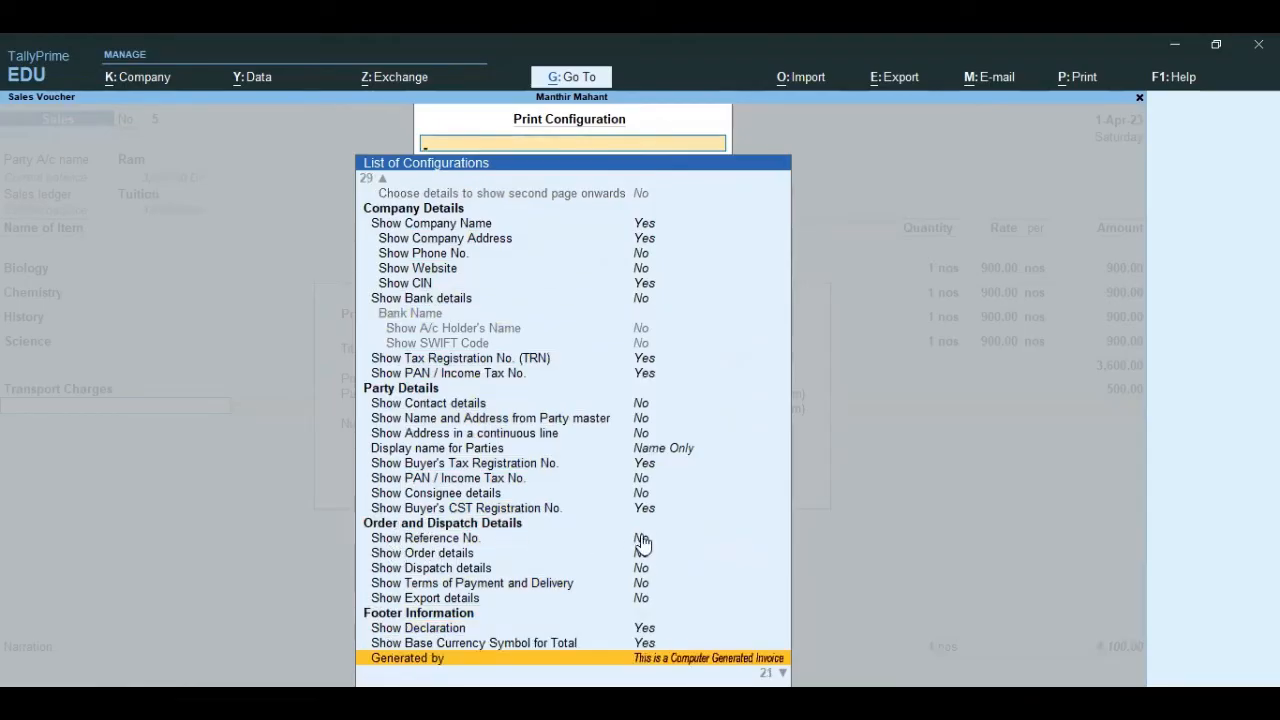
click(642, 541)
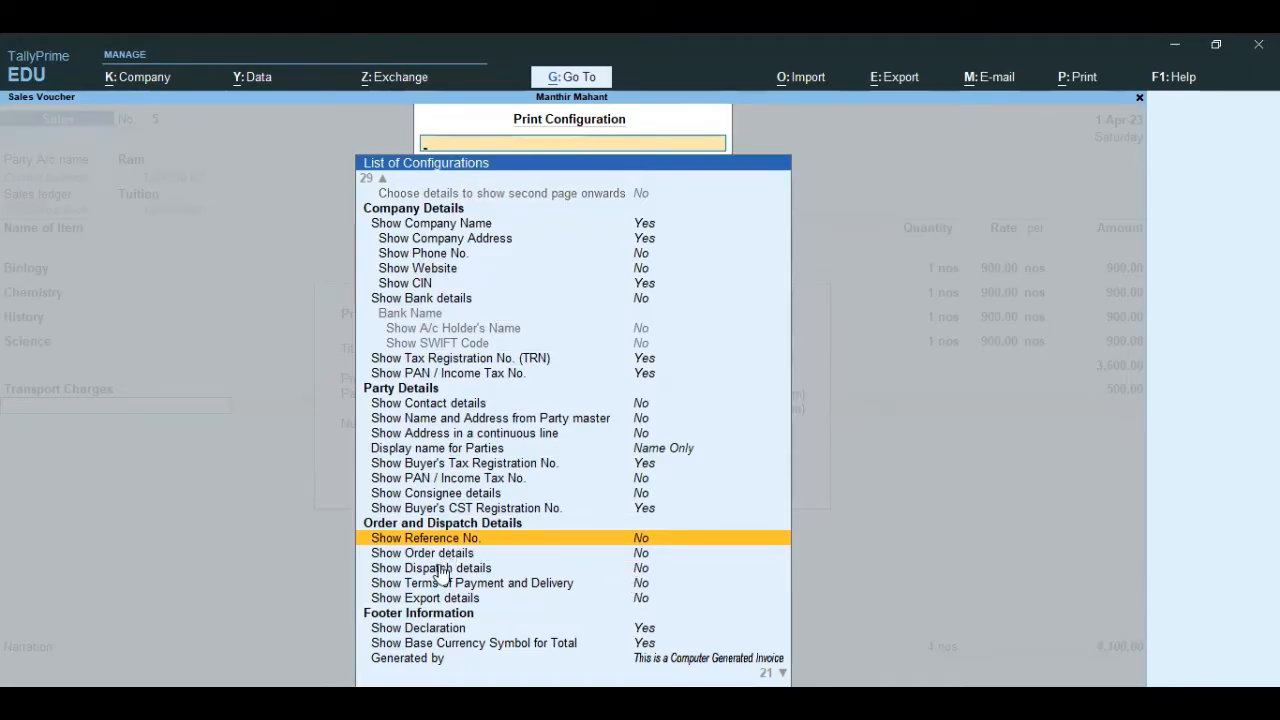
scroll(528, 596, down, 5)
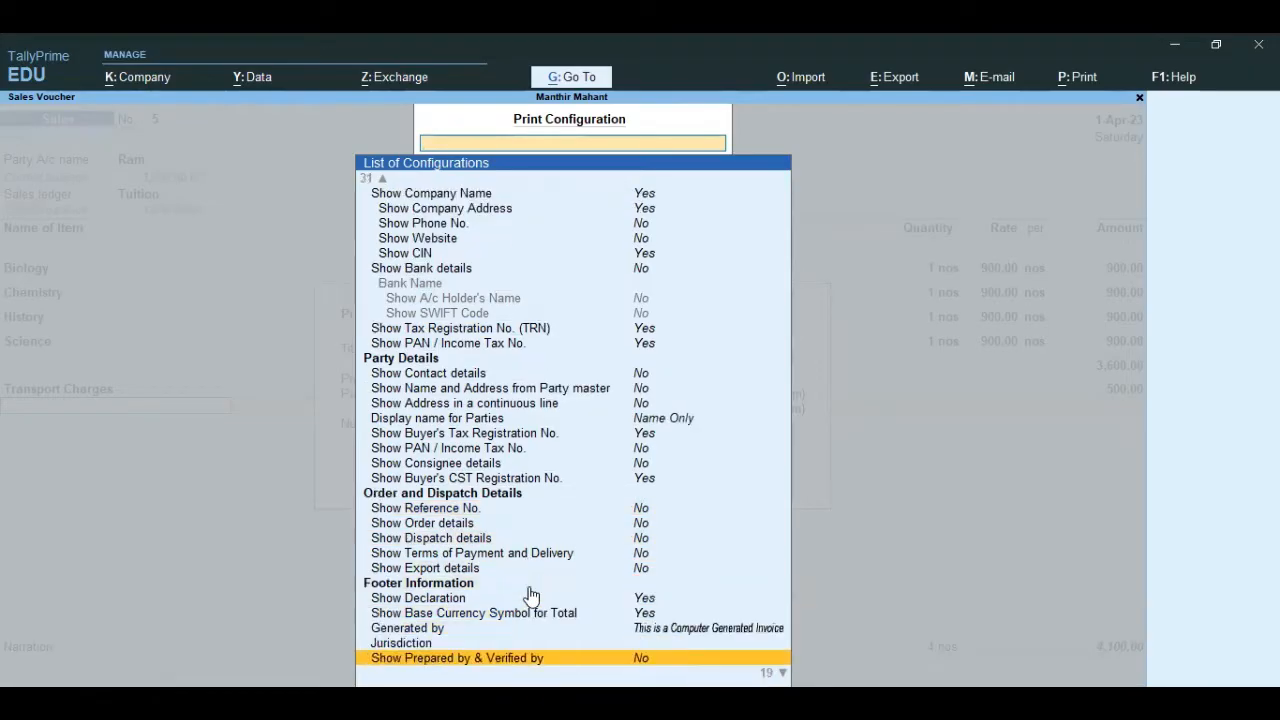
Check the consignee, reference number, order, dispatch, payment terms and export options in the print configuration
click(638, 464)
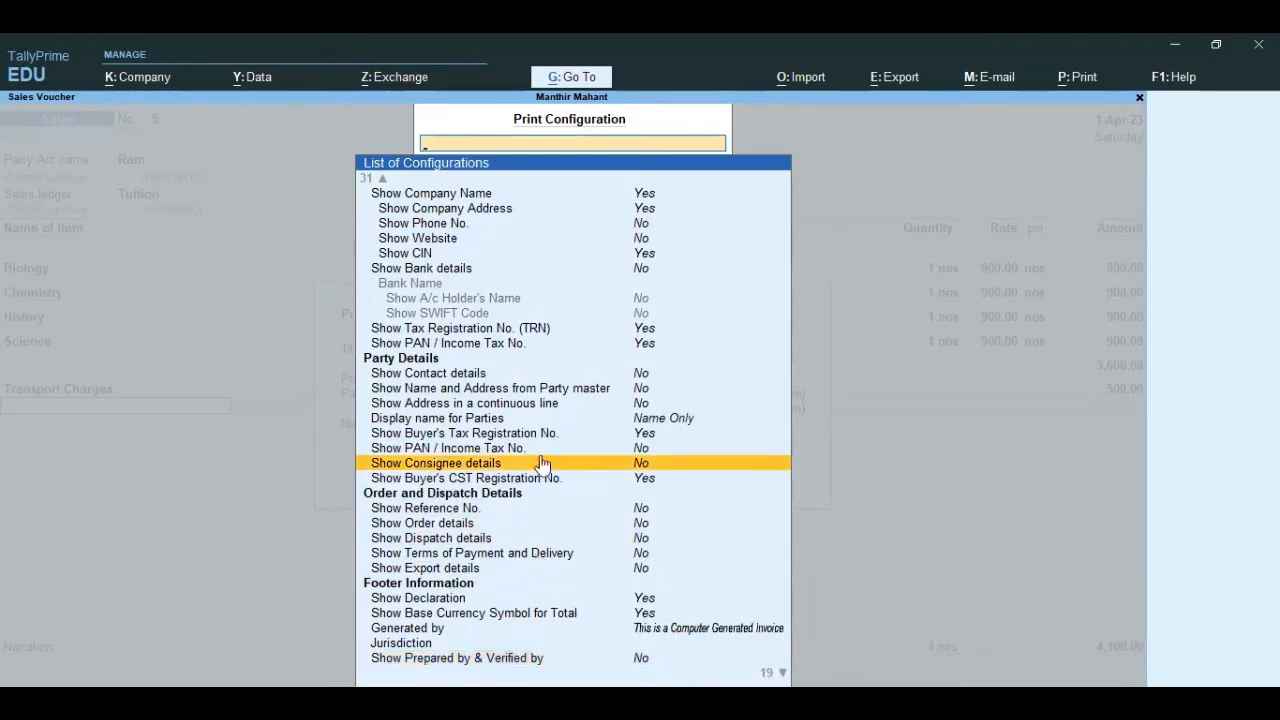
key(Down)
key(Down)
key(Down)
key(Down)
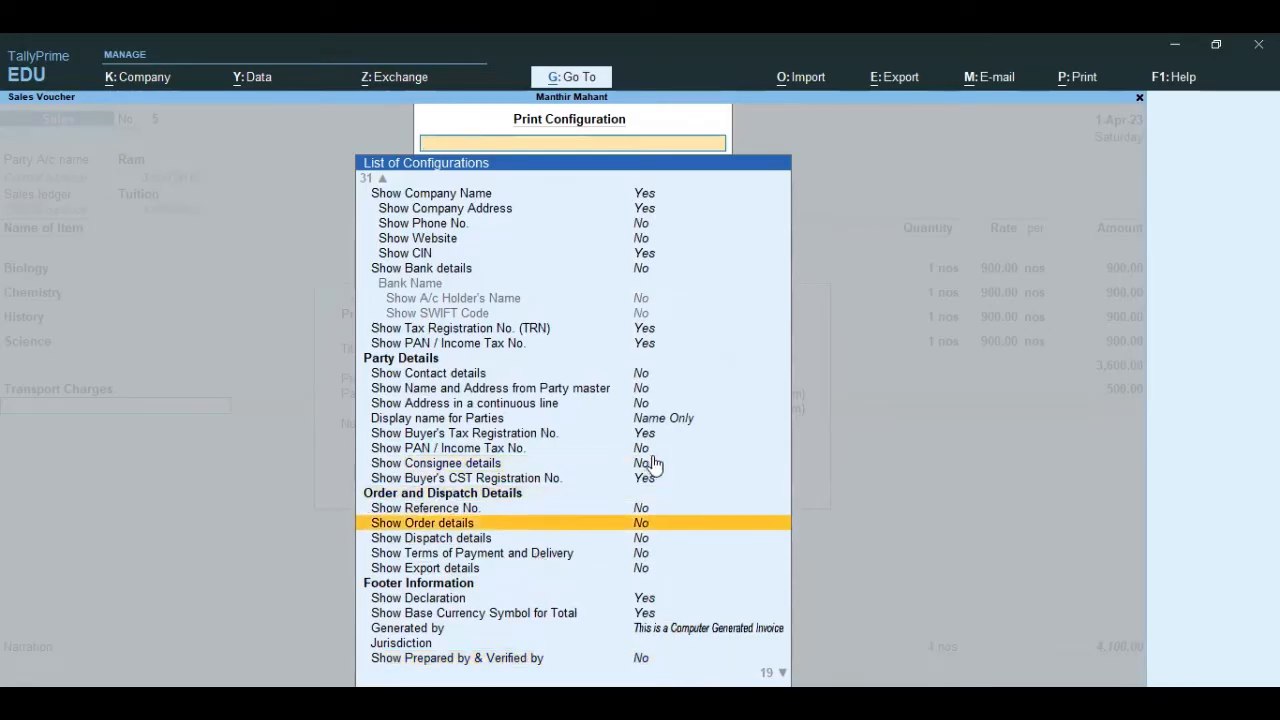
key(Up)
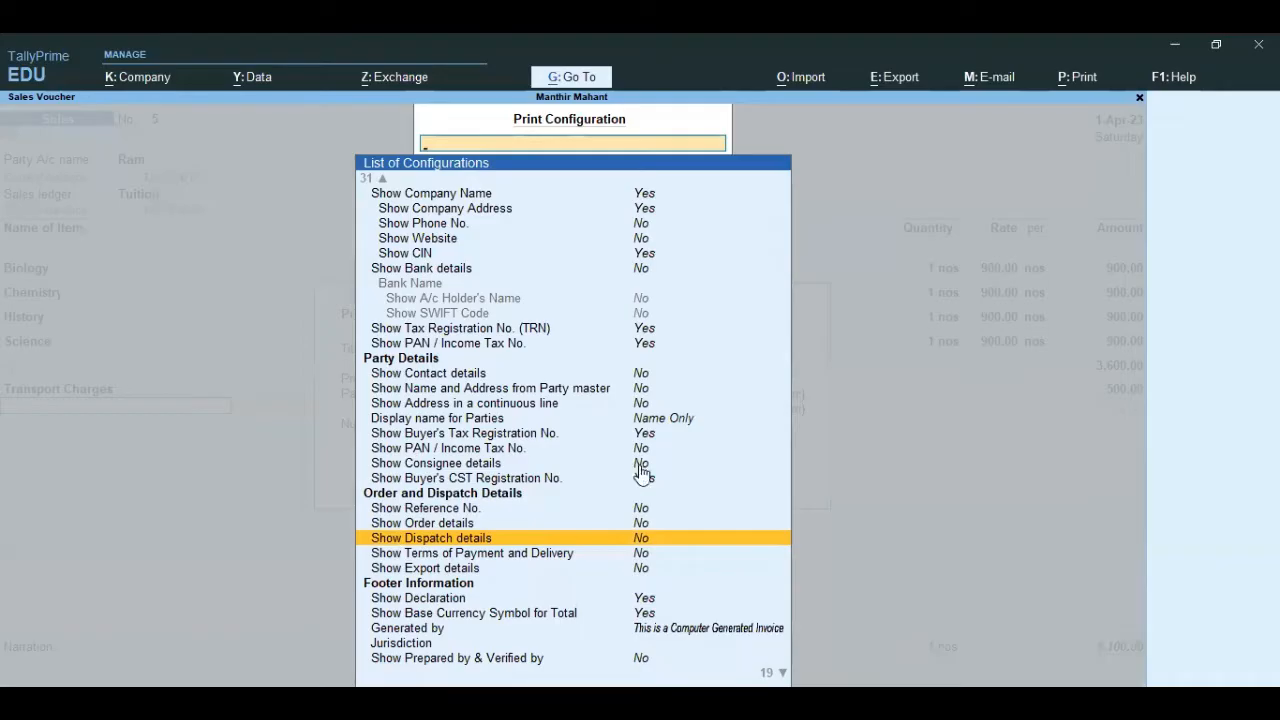
click(638, 466)
click(640, 512)
click(643, 525)
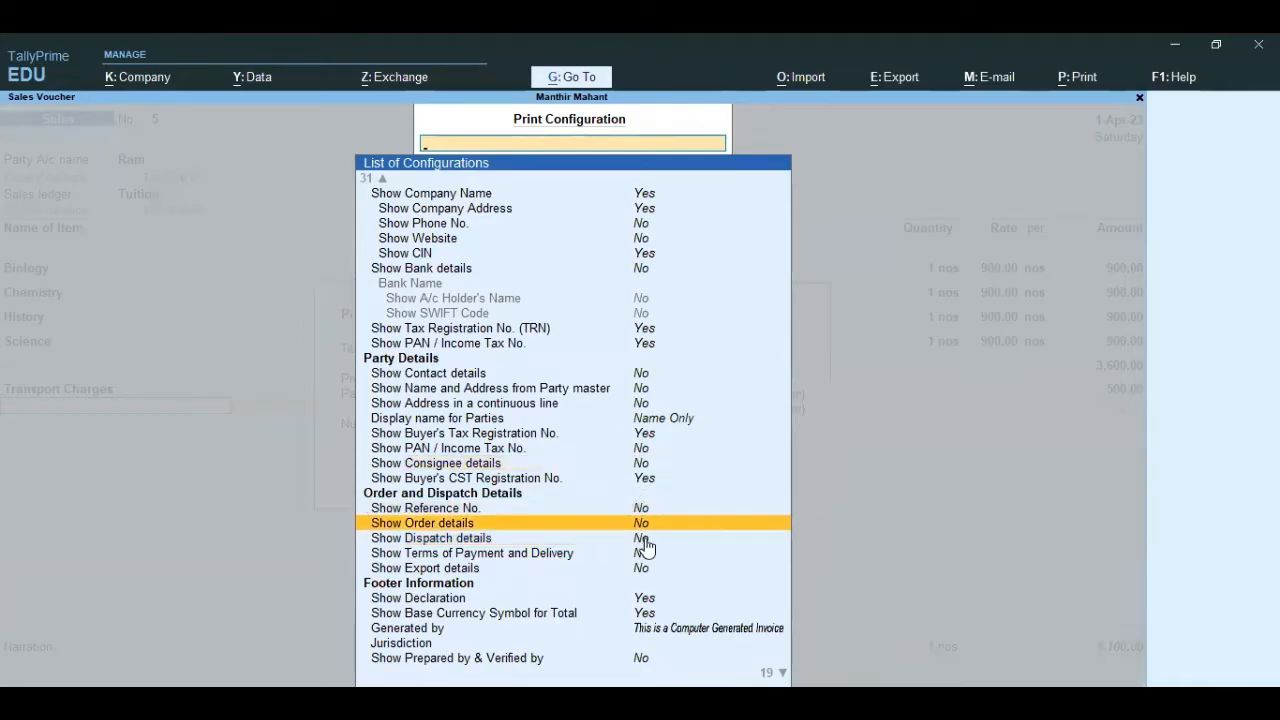
click(645, 540)
click(646, 554)
click(645, 569)
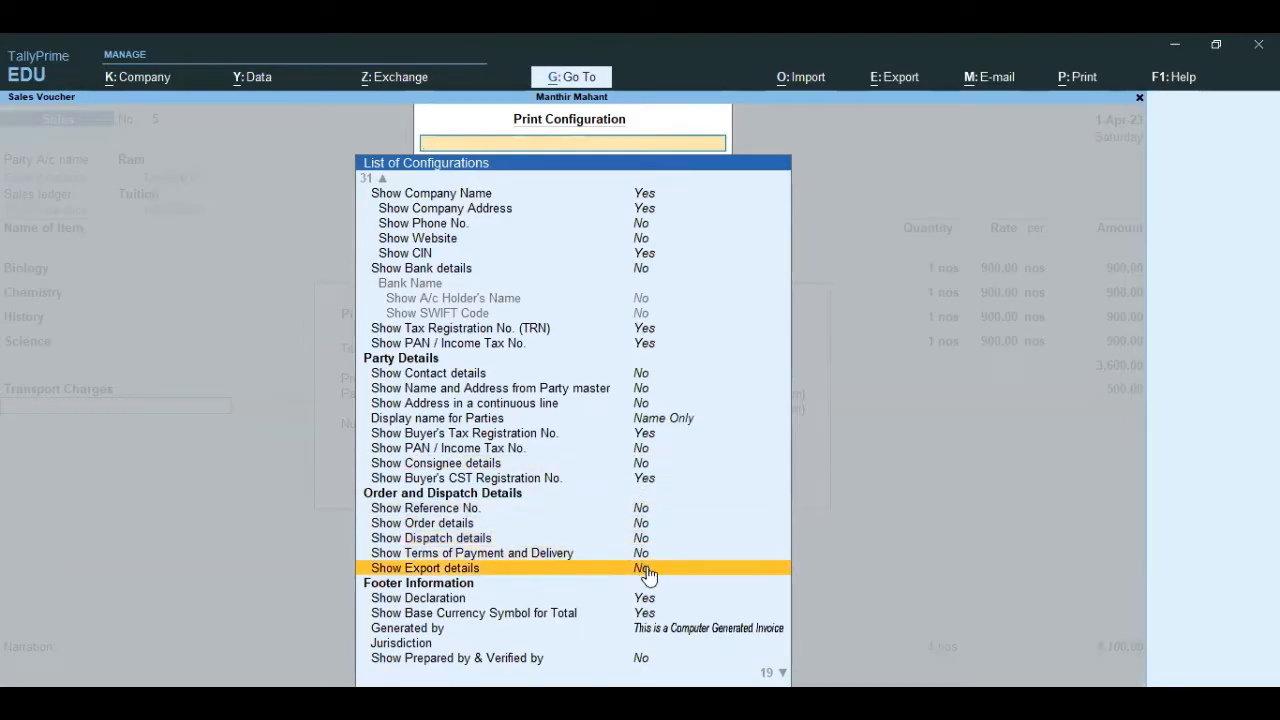
Examine the footer information and printer settings in the print configuration, from the declaration to the normal invoice height
key(Up)
key(Up)
key(Up)
key(Up)
key(Up)
key(Up)
key(Down)
key(Down)
key(Down)
key(Down)
key(Down)
key(Down)
key(Down)
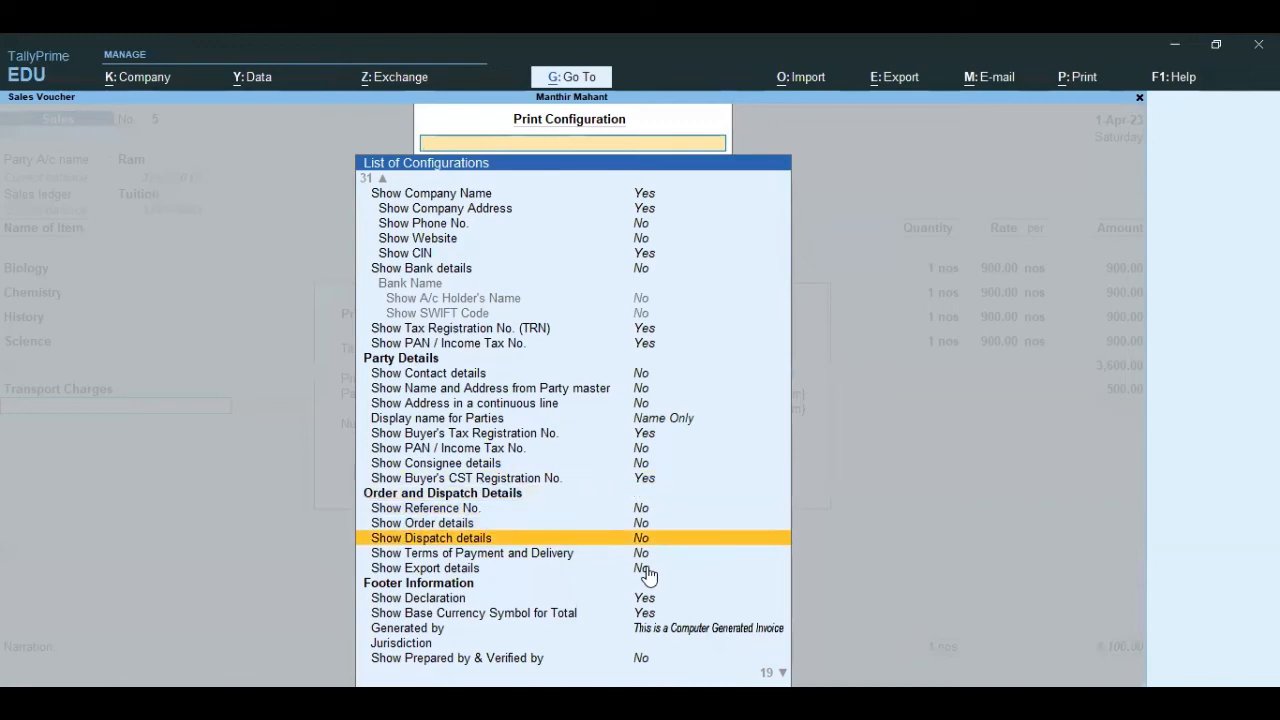
key(Down)
key(Down)
key(Down)
key(Down)
key(Down)
key(Down)
key(Down)
key(Down)
key(Down)
key(Down)
key(Down)
key(Down)
key(Down)
key(Down)
key(Down)
key(Down)
key(Down)
key(Down)
key(Down)
key(Down)
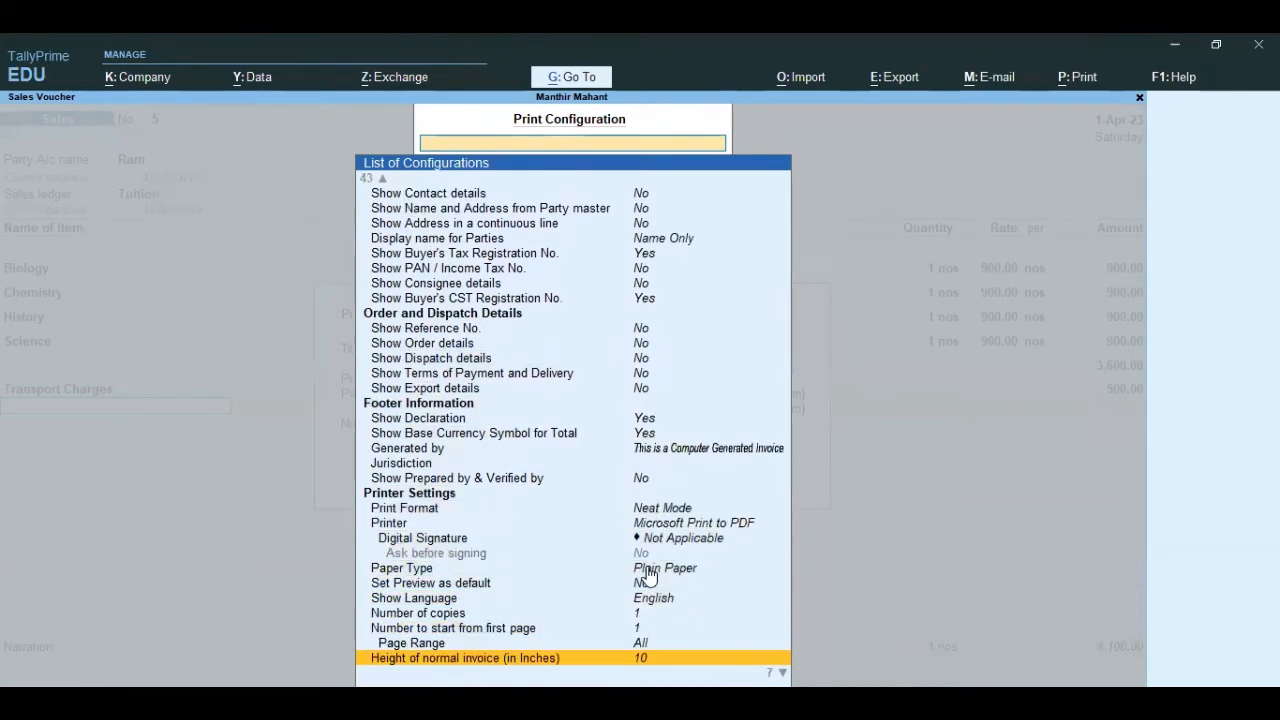
key(Up)
key(Up)
key(Up)
key(Up)
key(Up)
key(Up)
key(Up)
key(Up)
key(Up)
key(Up)
key(Up)
key(Up)
key(Up)
key(Up)
key(Up)
key(Up)
key(Up)
key(Up)
key(Up)
key(Up)
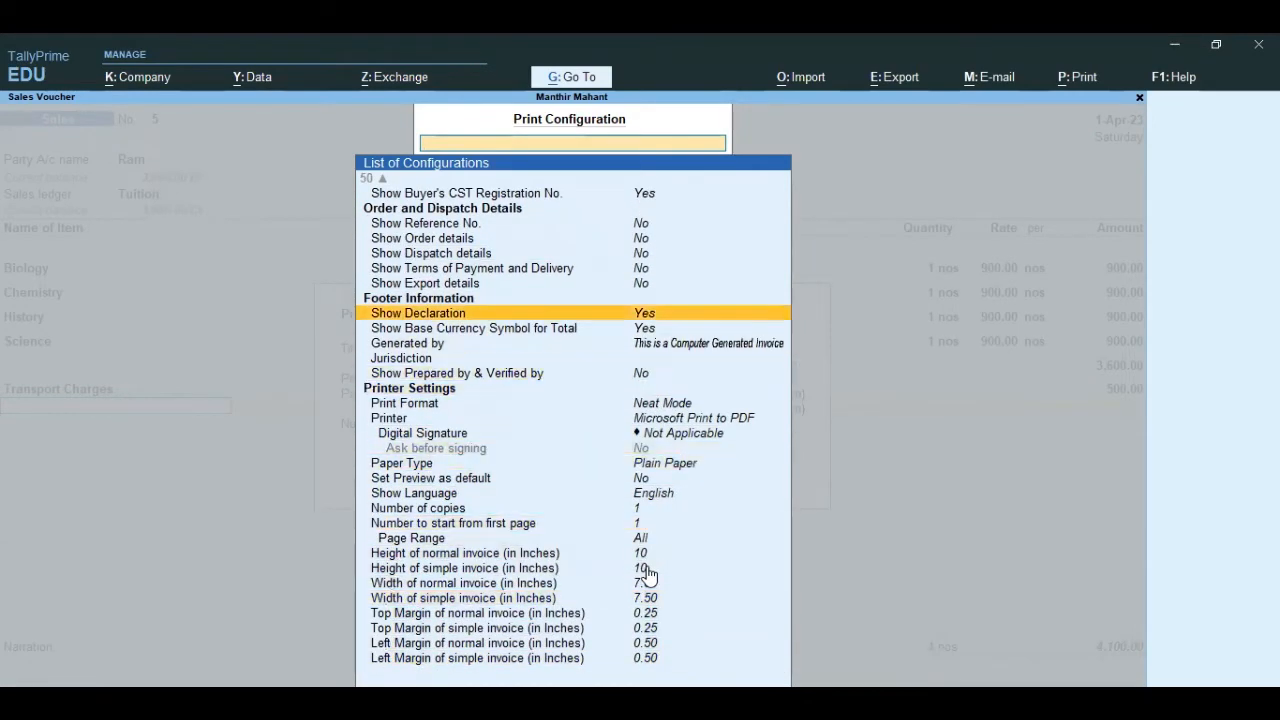
Examine the height, width, top margin and left margin settings for normal and simple invoices
key(Down)
key(Down)
key(Down)
key(Down)
key(Down)
key(Down)
key(Down)
key(Down)
key(Down)
key(Down)
key(Down)
key(Down)
key(Down)
key(Down)
key(Down)
key(Down)
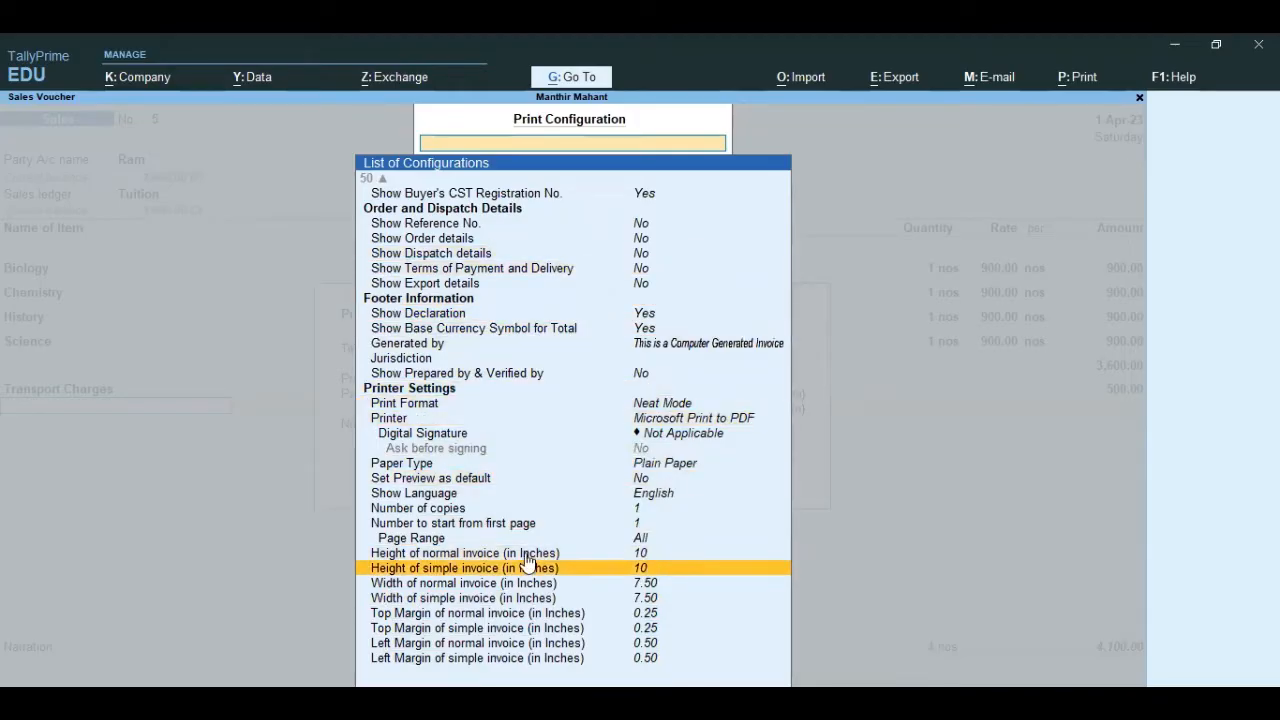
key(Down)
key(Down)
key(Down)
key(Down)
key(Down)
key(Down)
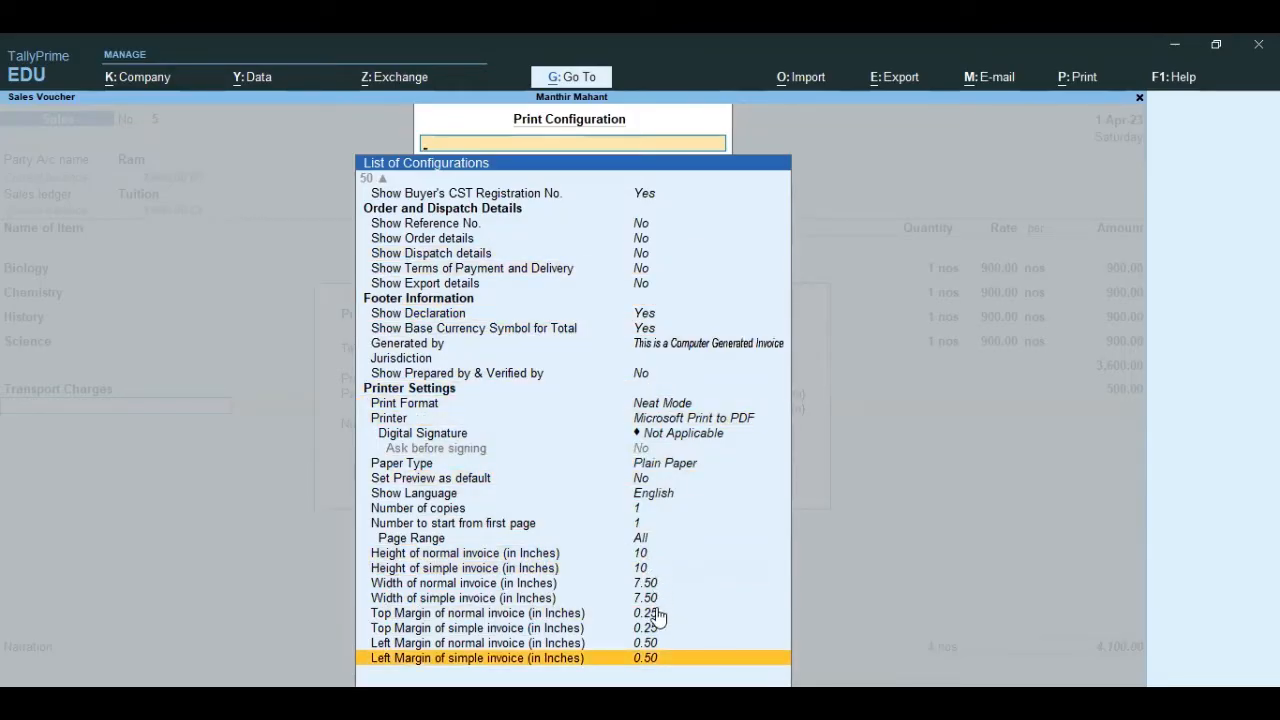
key(Up)
key(Up)
key(Up)
key(Up)
key(Up)
key(Up)
key(Up)
key(Up)
key(Up)
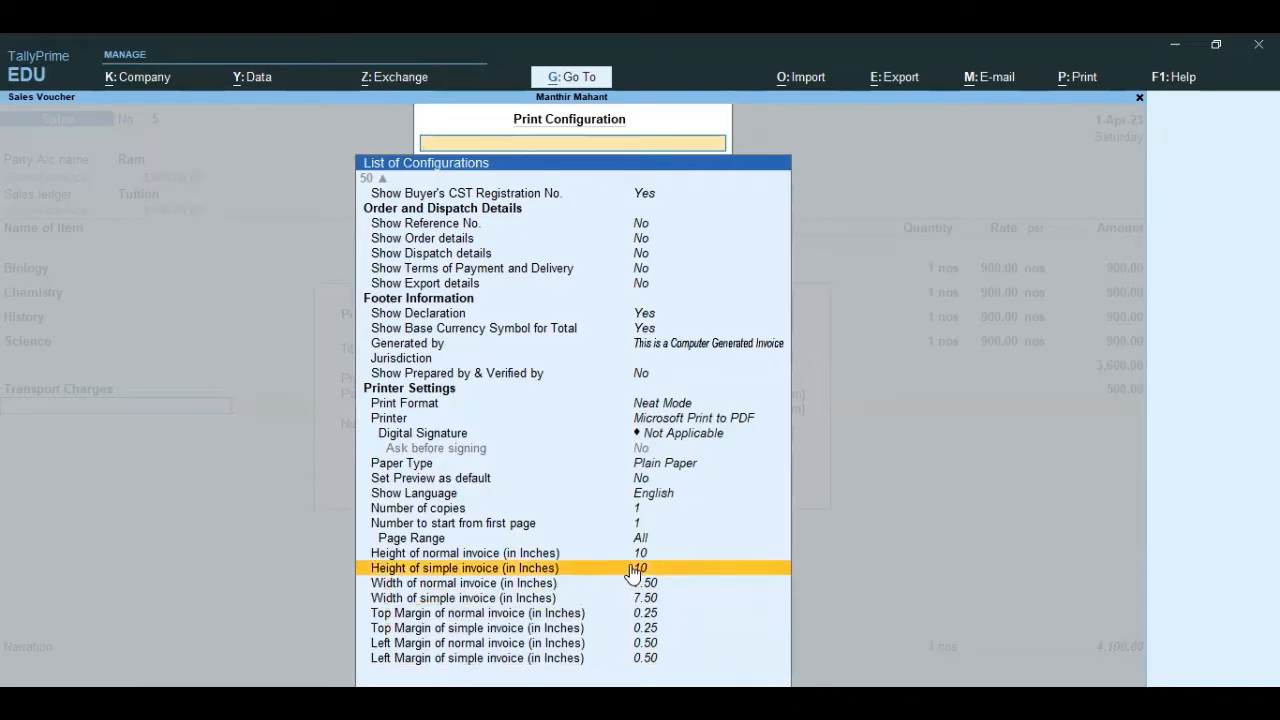
Review the printer and footer settings again, going back up to the Show Reference No. option
key(Up)
key(Up)
key(Up)
key(Up)
key(Up)
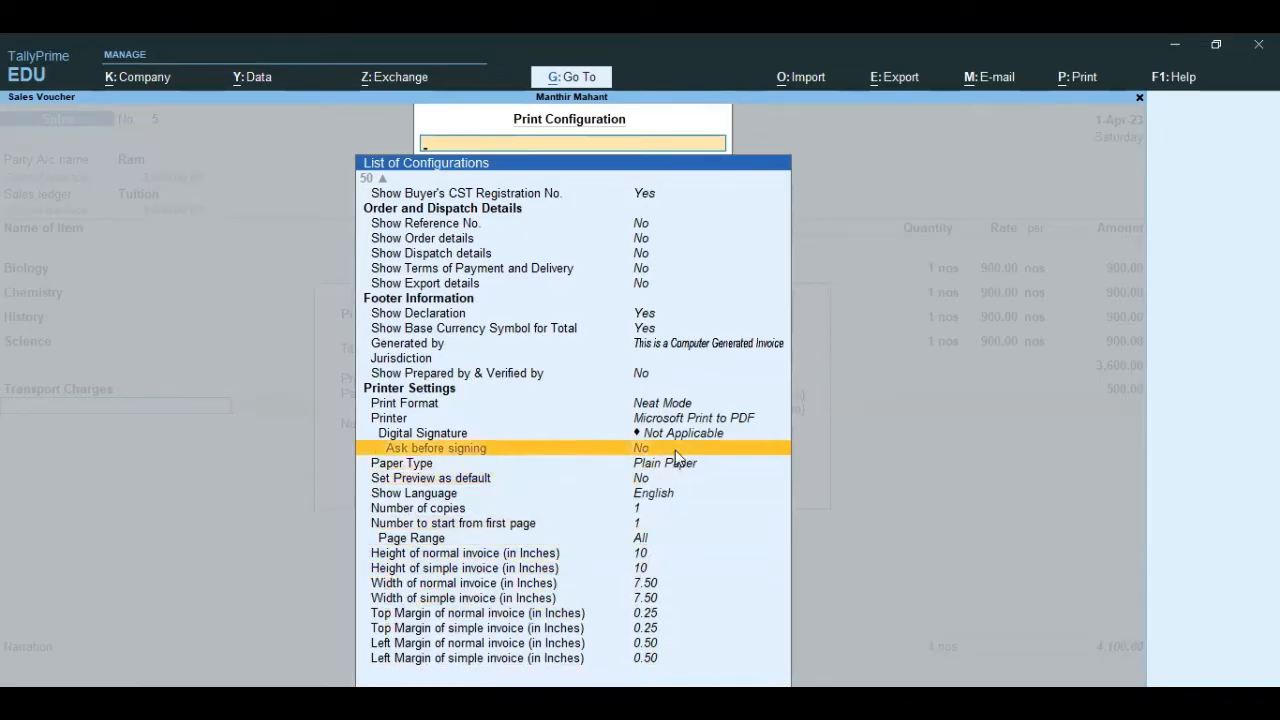
key(Up)
key(Up)
key(Up)
key(Up)
key(Up)
key(Up)
key(Up)
key(Up)
key(Up)
key(Up)
key(Up)
key(Up)
key(Up)
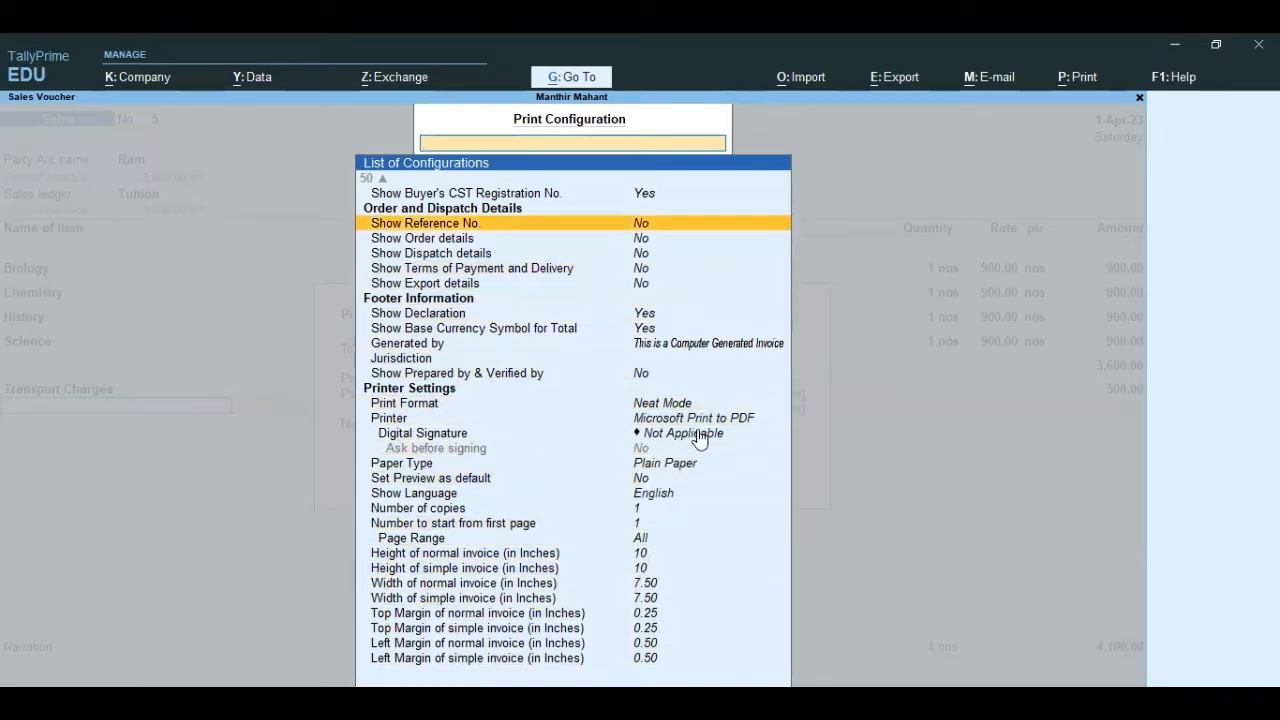
Review the print configuration from the order and dispatch details back up through party, company and header settings to the voucher details
key(Up)
key(Up)
key(Up)
key(Up)
key(Up)
key(Up)
key(Up)
key(Up)
key(Up)
key(Up)
key(Up)
key(Up)
key(Up)
key(Up)
key(Up)
key(Up)
key(Up)
key(Up)
key(Up)
key(Up)
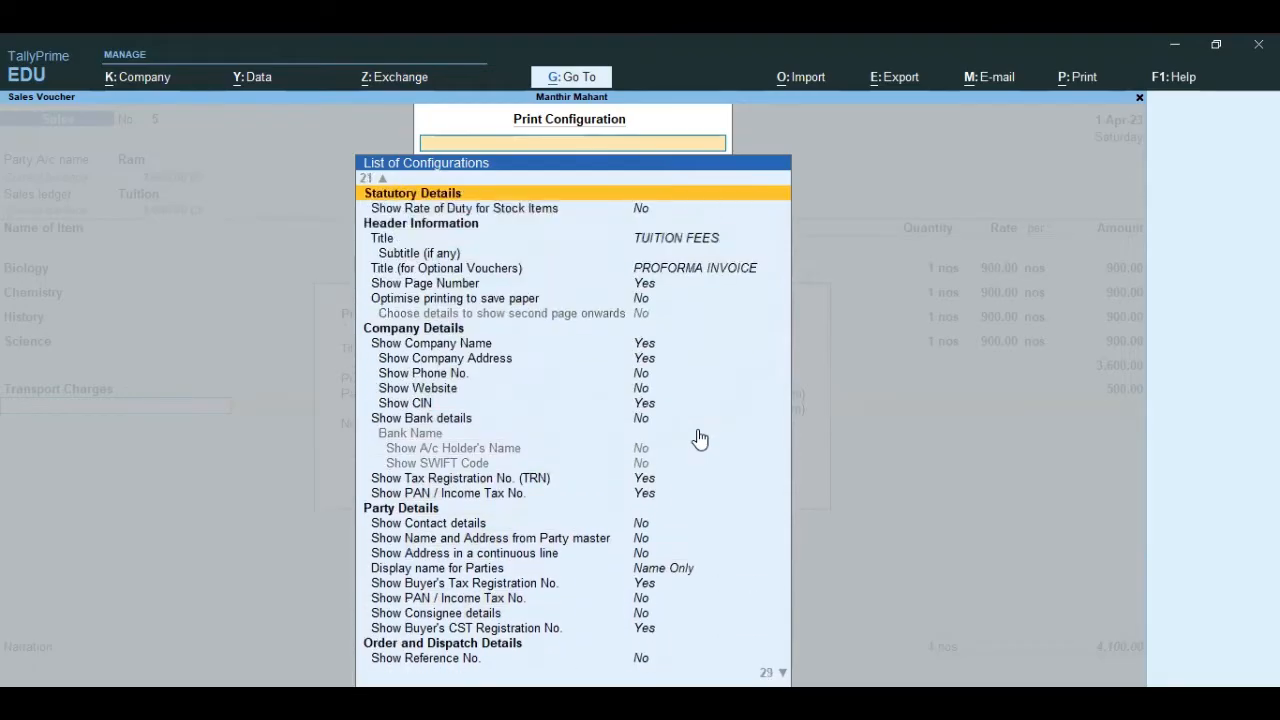
key(Up)
key(Up)
key(Up)
key(Up)
key(Up)
key(Up)
key(Up)
key(Up)
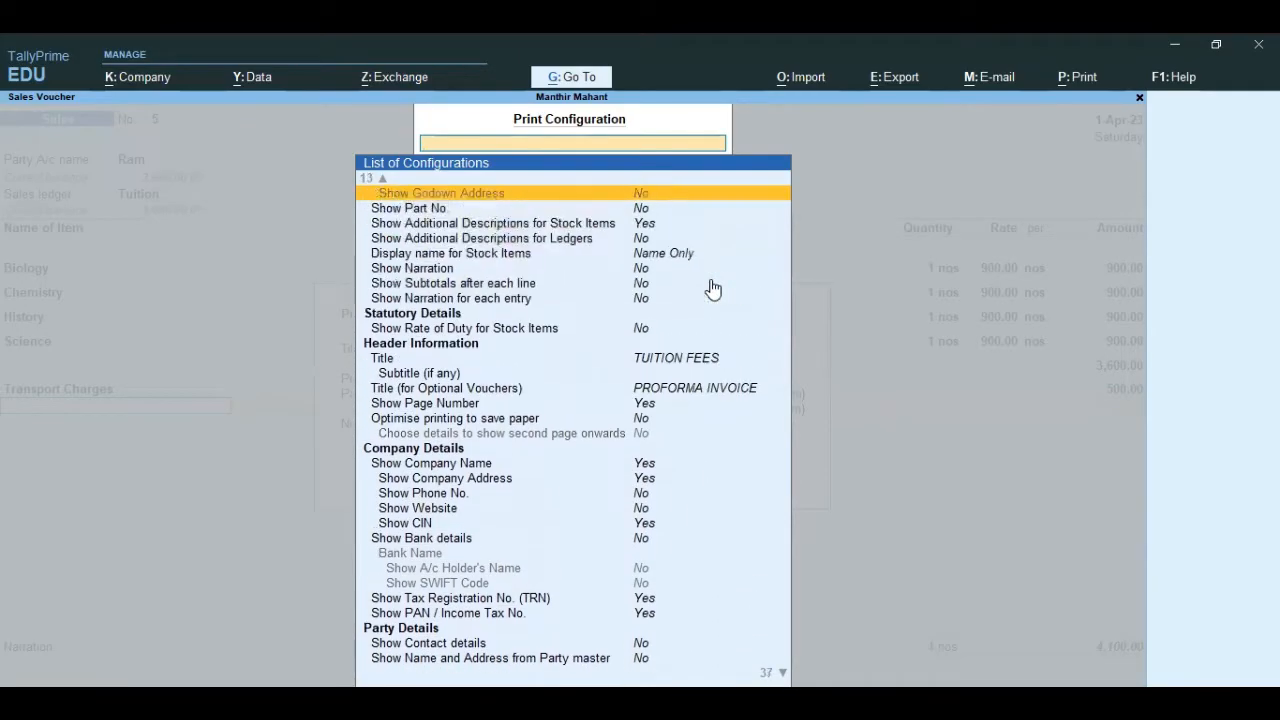
key(Up)
key(Up)
key(Up)
key(Up)
key(Up)
key(Up)
key(Up)
key(Up)
key(Up)
key(Up)
key(Up)
key(Up)
Examine the print configuration from the voucher details down to the buyer's tax registration option in the party details
key(Down)
key(Down)
key(Down)
key(Down)
key(Down)
key(Down)
key(Down)
key(Down)
key(Down)
key(Down)
key(Down)
key(Down)
key(Down)
key(Down)
key(Down)
key(Down)
key(Down)
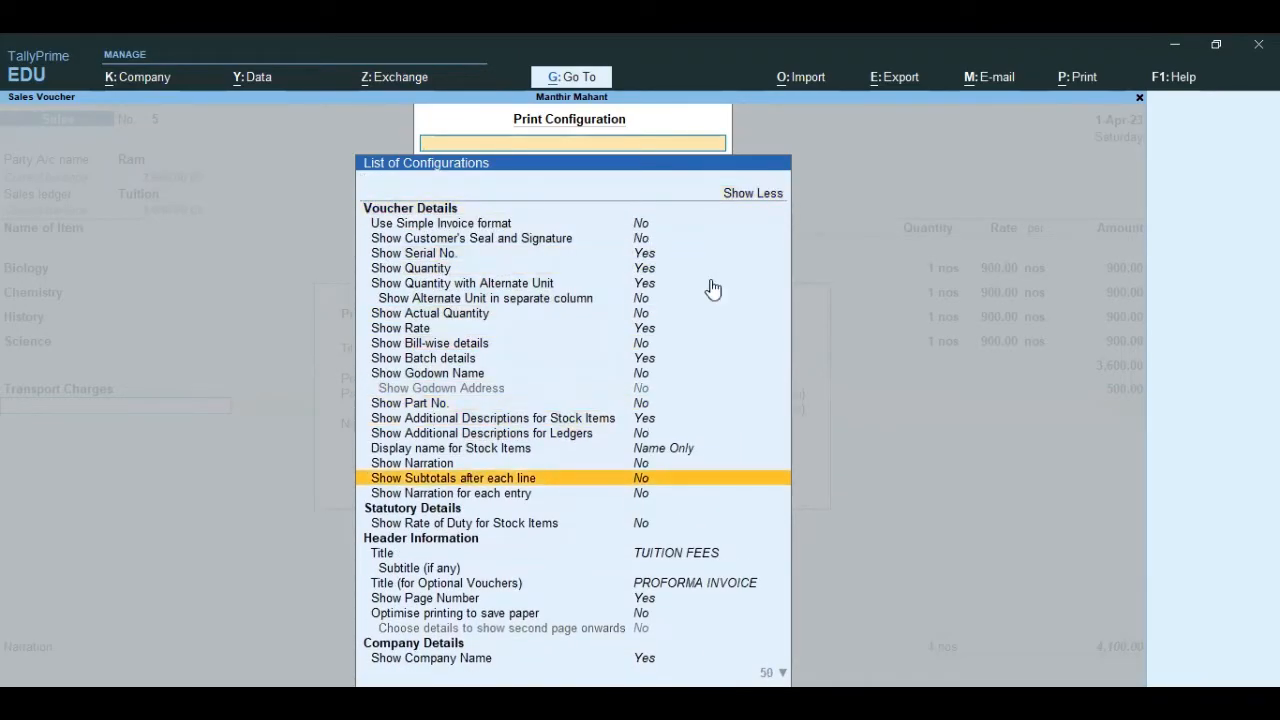
key(Down)
key(Down)
key(Down)
key(Down)
key(Down)
key(Down)
key(Down)
key(Down)
key(Down)
key(Down)
key(Down)
key(Down)
key(Down)
key(Down)
key(Down)
key(Down)
key(Down)
key(Down)
key(Down)
key(Down)
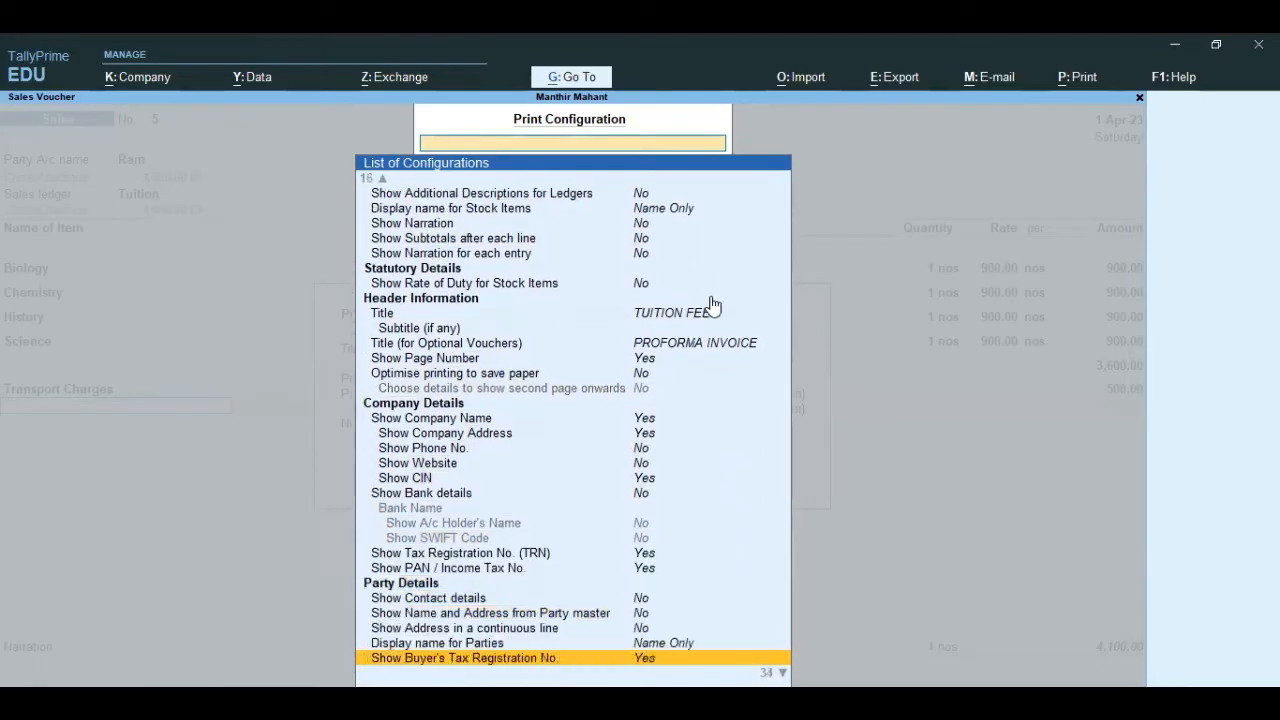
Examine the remaining print configuration options, from the buyer and order details down to the invoice margin settings
key(Down)
key(Down)
key(Down)
key(Down)
key(Down)
key(Down)
key(Down)
key(Down)
key(Down)
key(Down)
key(Down)
key(Down)
key(Down)
key(Down)
key(Down)
key(Down)
key(Down)
key(Down)
key(Down)
key(Down)
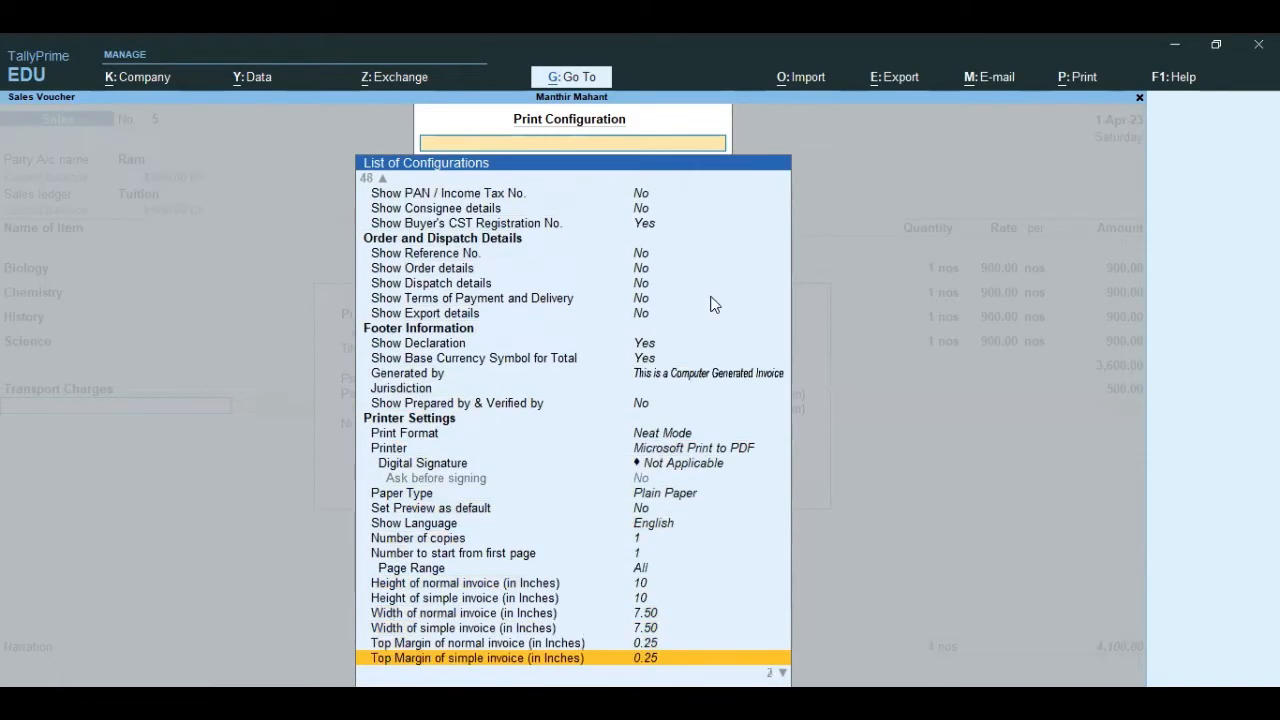
key(Down)
key(Down)
Recheck the printer settings from the invoice margins up to the Jurisdiction option, and close the print configuration
key(Up)
key(Up)
key(Up)
key(Up)
key(Up)
key(Up)
key(Up)
key(Up)
key(Up)
key(Up)
key(Up)
key(Up)
key(Up)
key(Up)
key(Up)
key(Up)
key(Up)
key(Up)
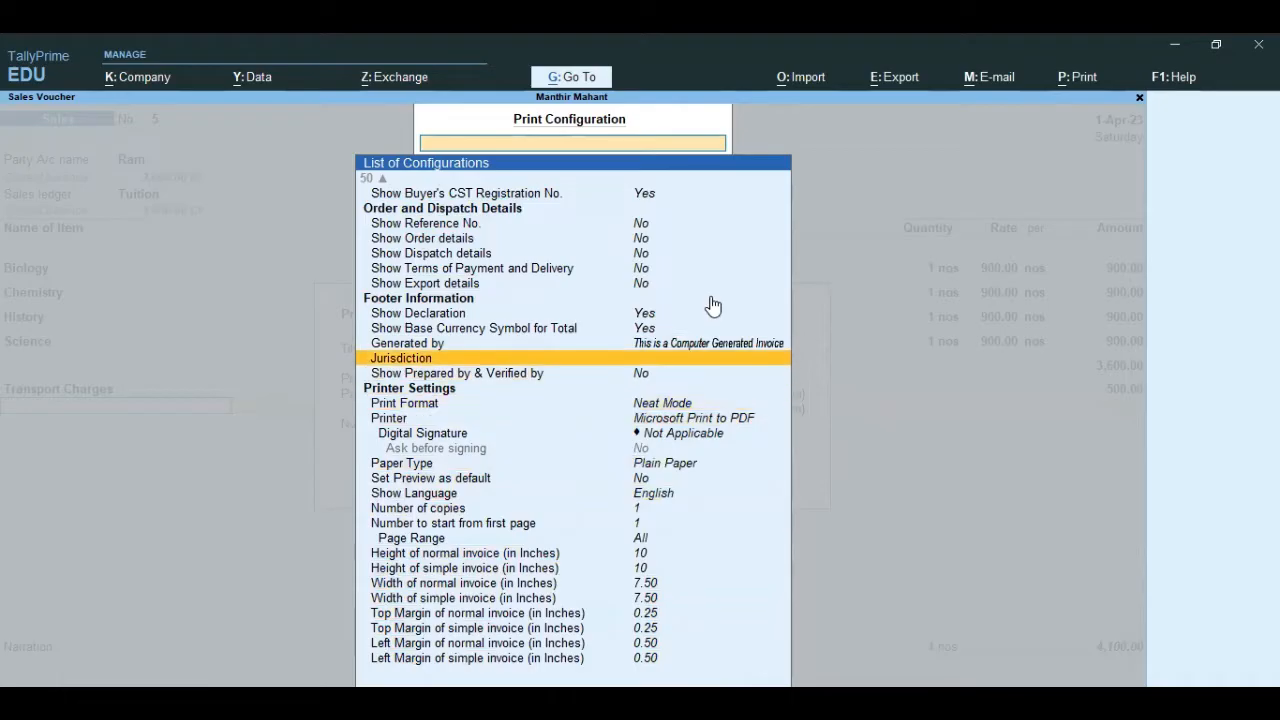
key(Escape)
Preview the tuition fees invoice enlarged and check the subject items, transport charges, total and declaration
click(603, 464)
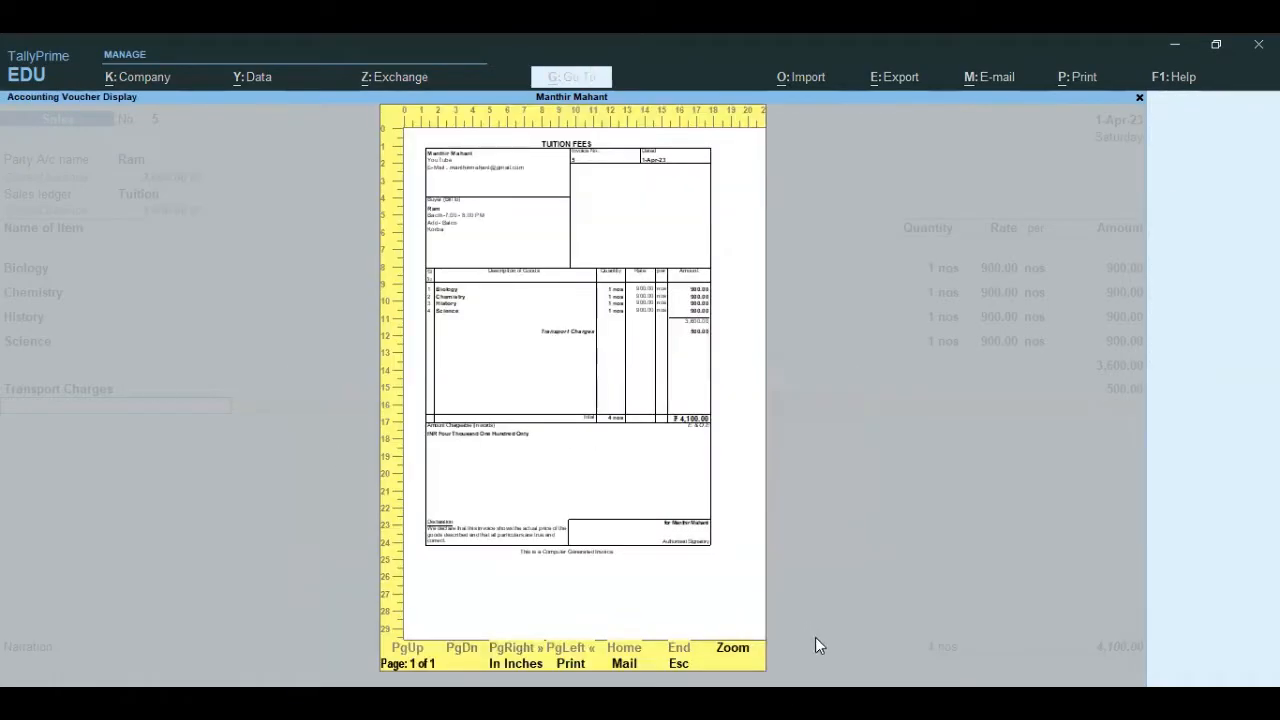
click(742, 660)
scroll(430, 408, down, 5)
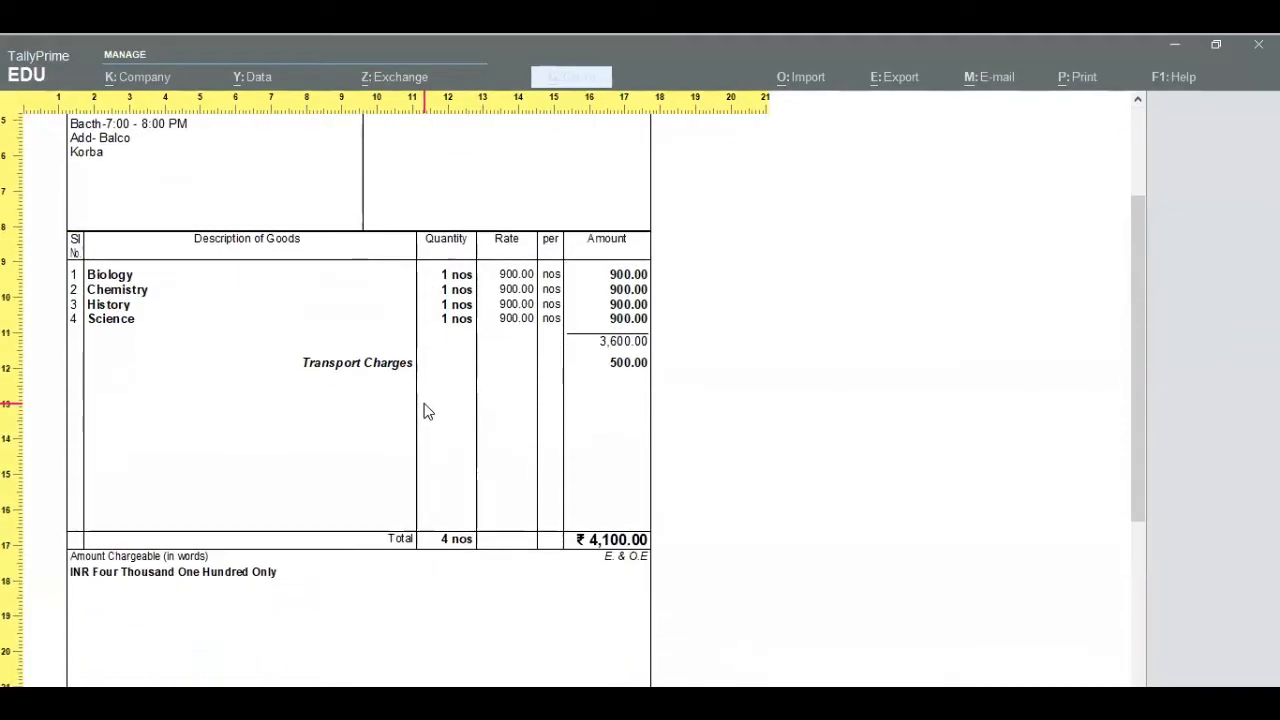
scroll(435, 410, down, 6)
scroll(123, 383, up, 5)
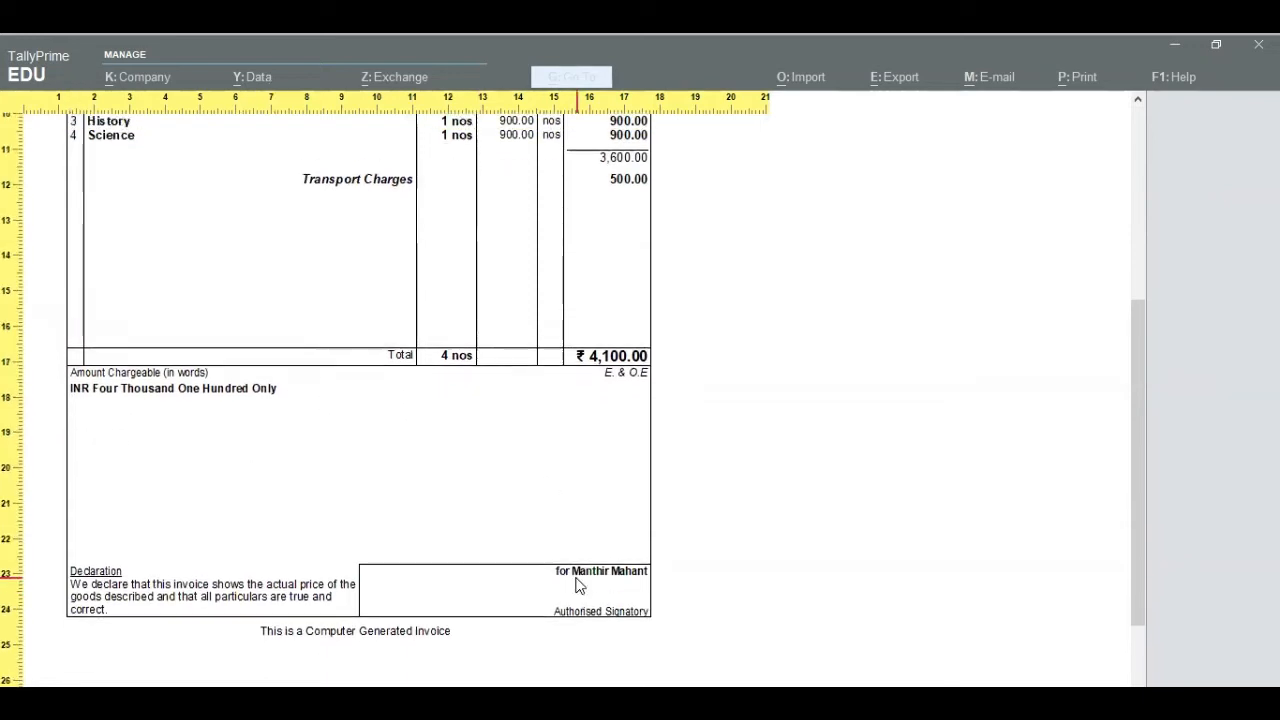
scroll(580, 586, up, 3)
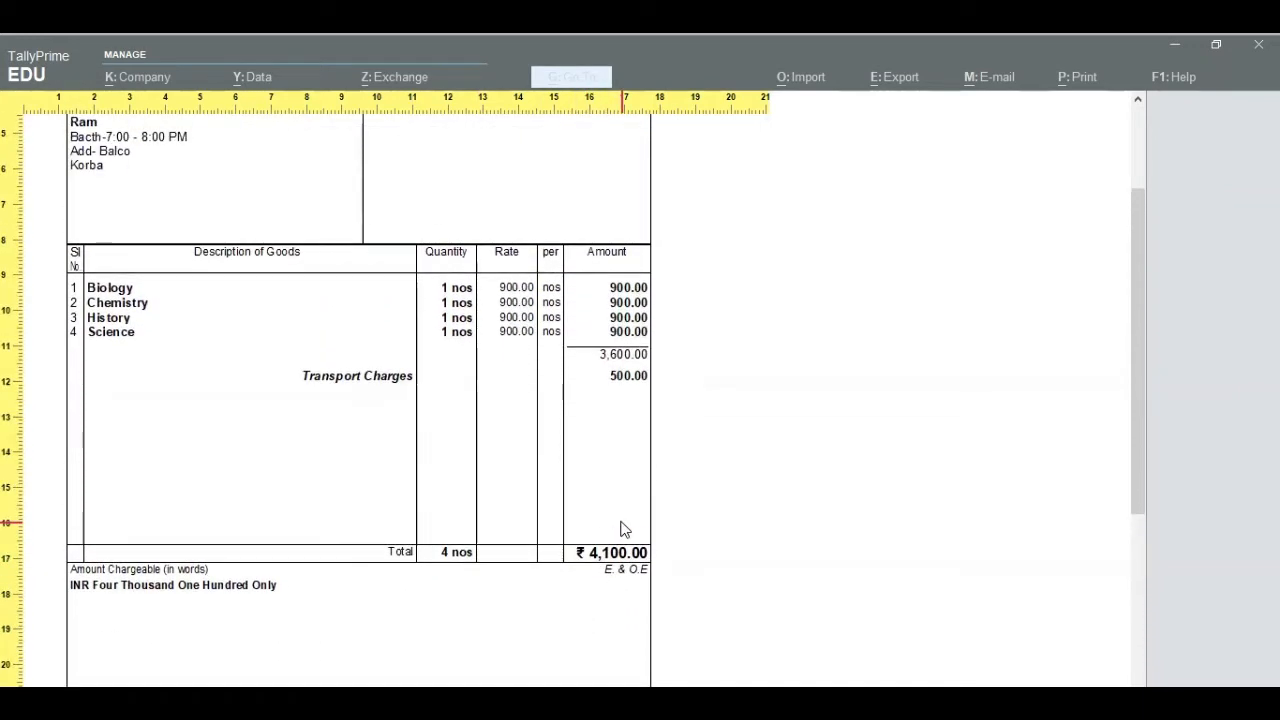
Close the invoice preview and save the altered sales voucher with its transport charges
key(Escape)
key(Escape)
key(Escape)
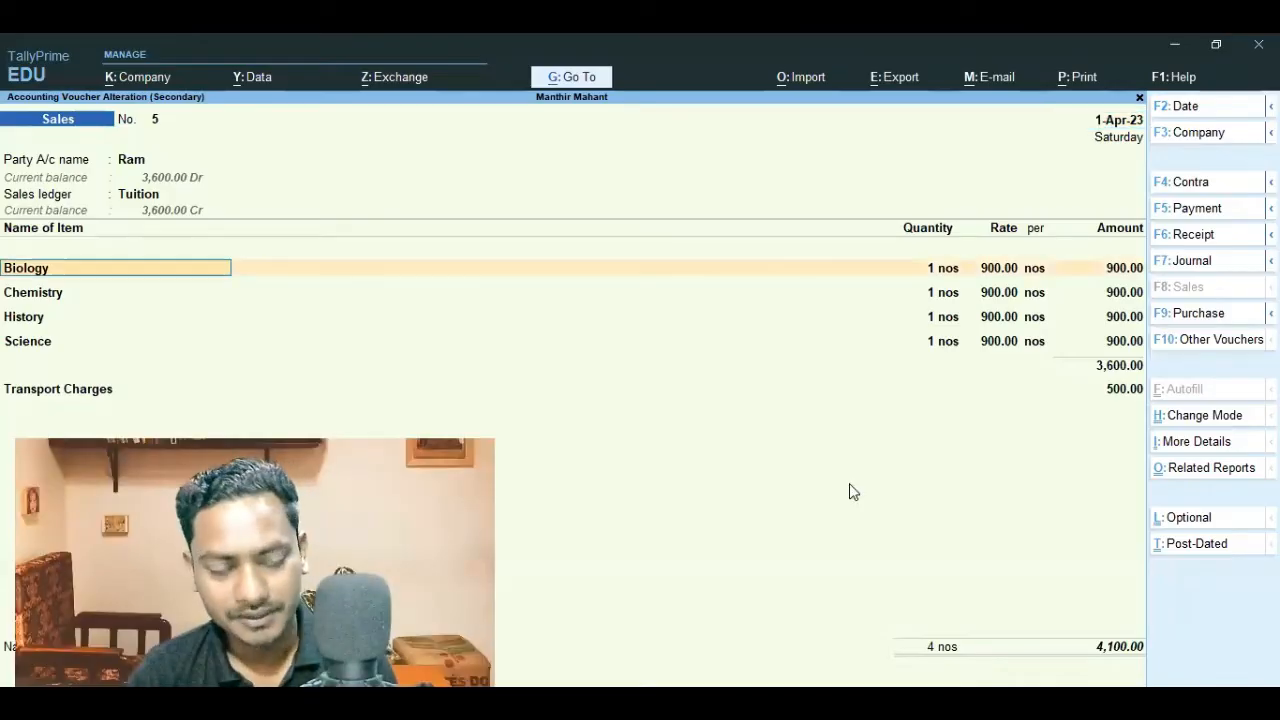
key(ctrl)
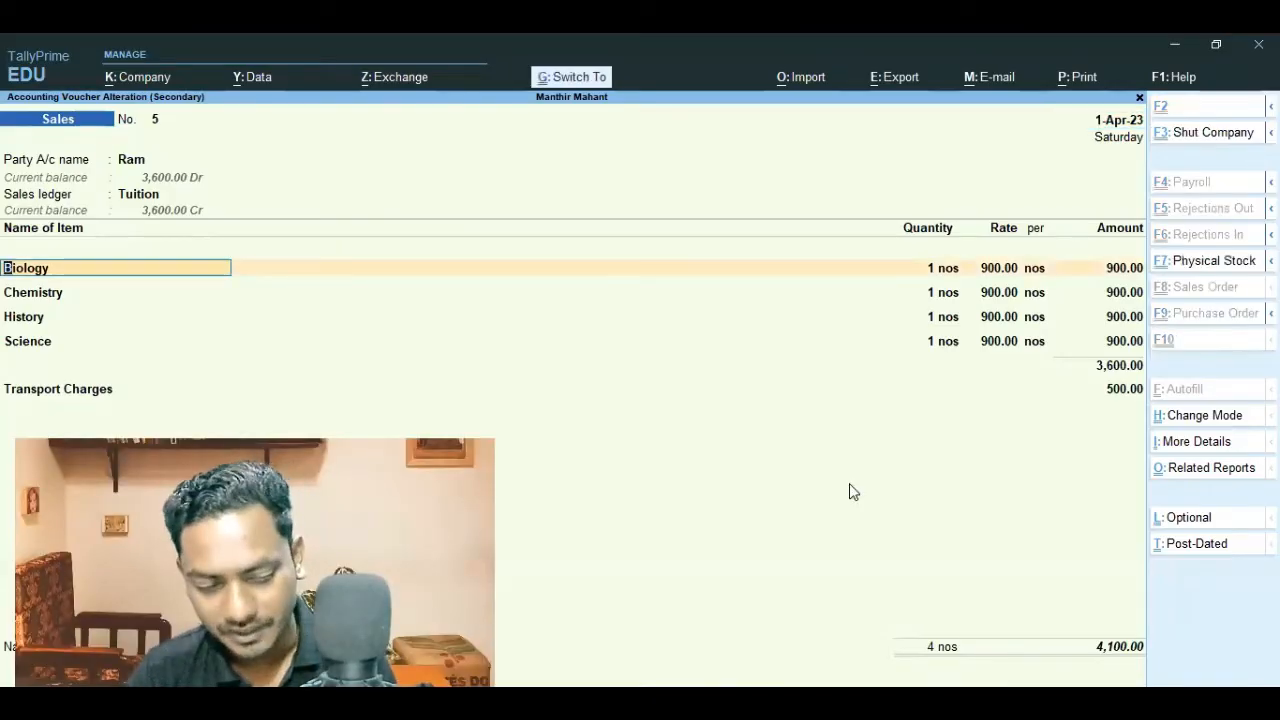
key(ctrl+a)
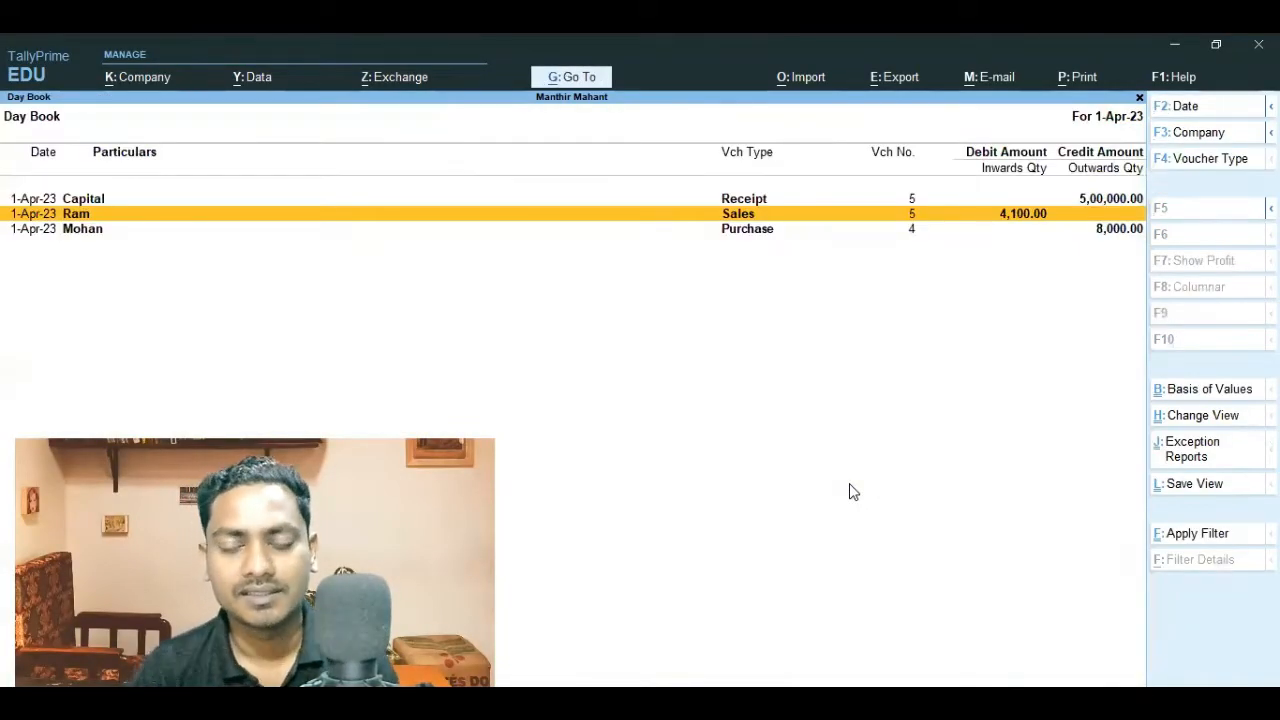
Reopen the saved sales voucher from the Day Book to check it, and return to the Day Book without changes
key(Return)
key(Escape)
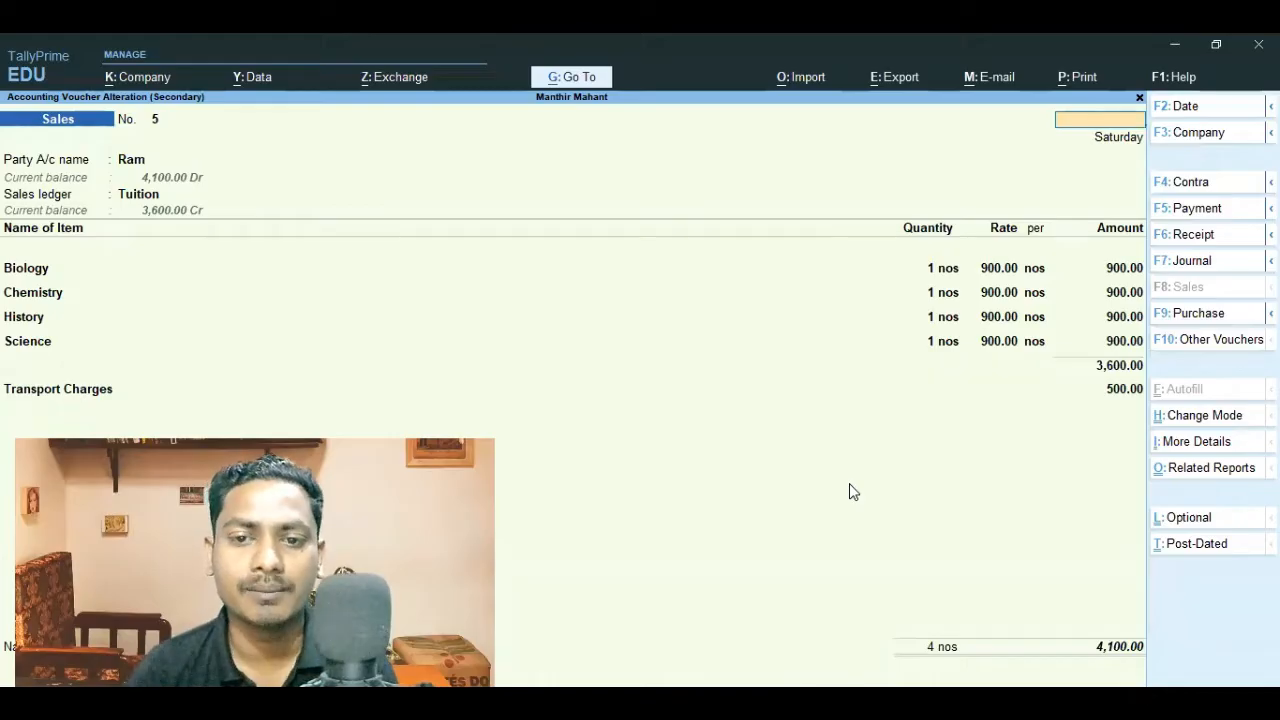
key(Return)
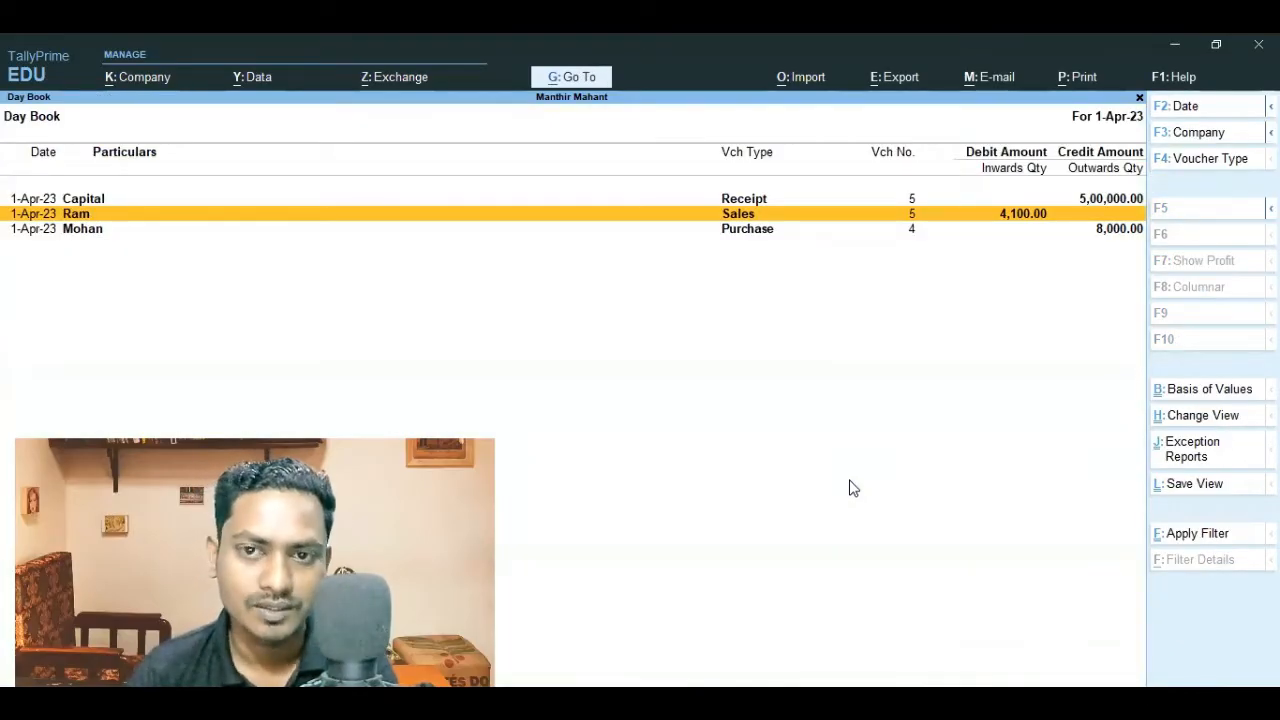
Leave the Day Book and review the Profit & Loss A/c report
key(Escape)
key(Down)
key(Down)
key(Down)
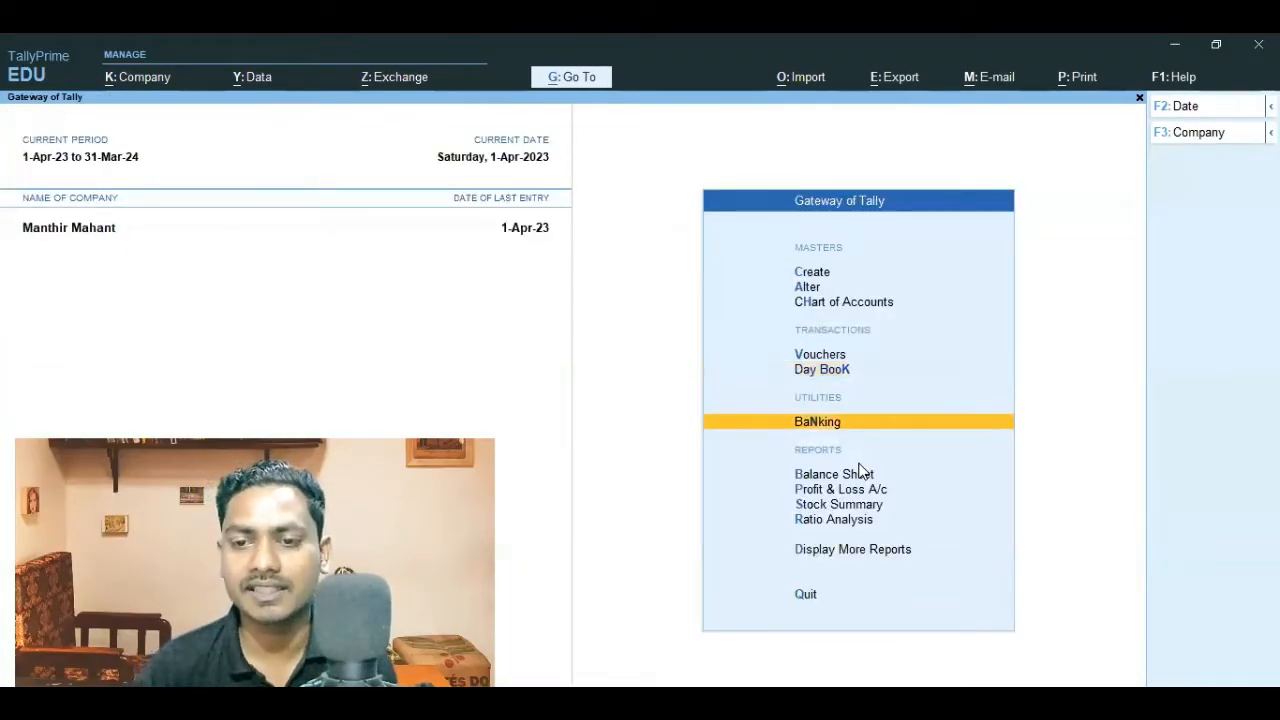
key(Return)
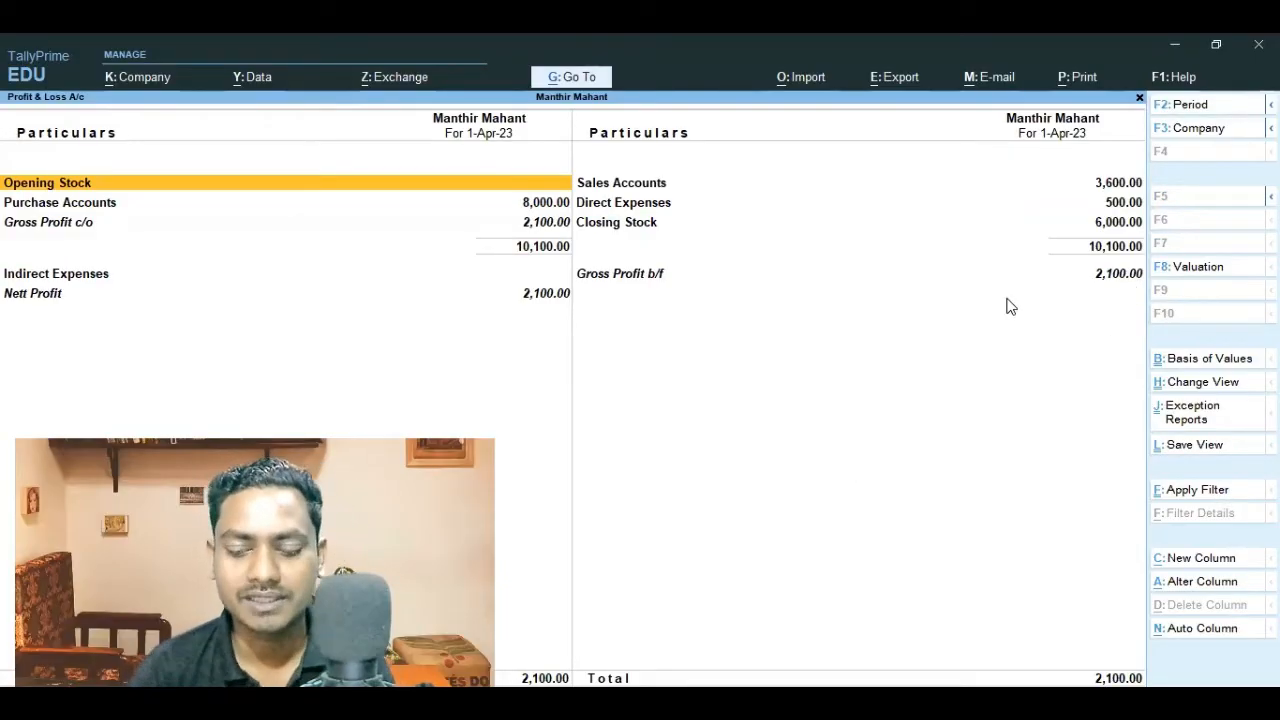
key(Escape)
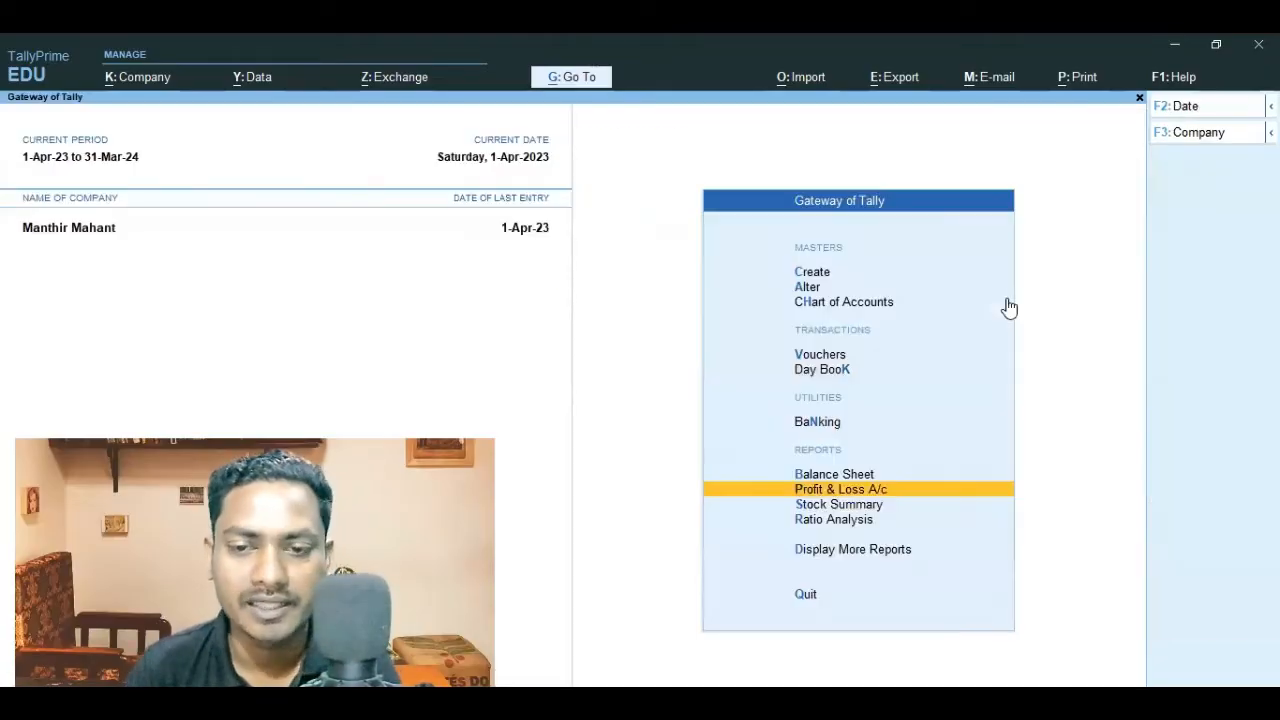
Open the Balance Sheet and look over its liabilities and assets
key(Down)
key(Up)
key(Up)
key(Return)
key(Down)
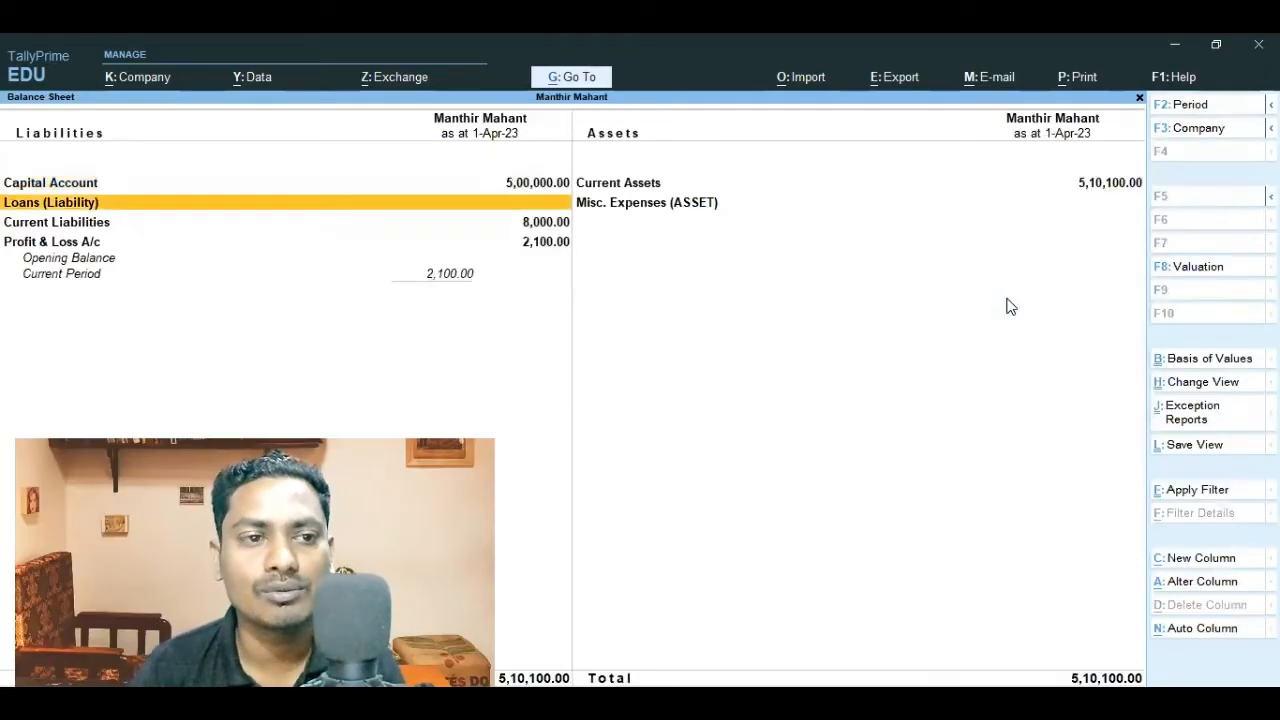
Drill down from Current Liabilities through Sundry Creditors to the teaching service creditor's ledger vouchers, and return to the Balance Sheet
key(Down)
key(Return)
key(Return)
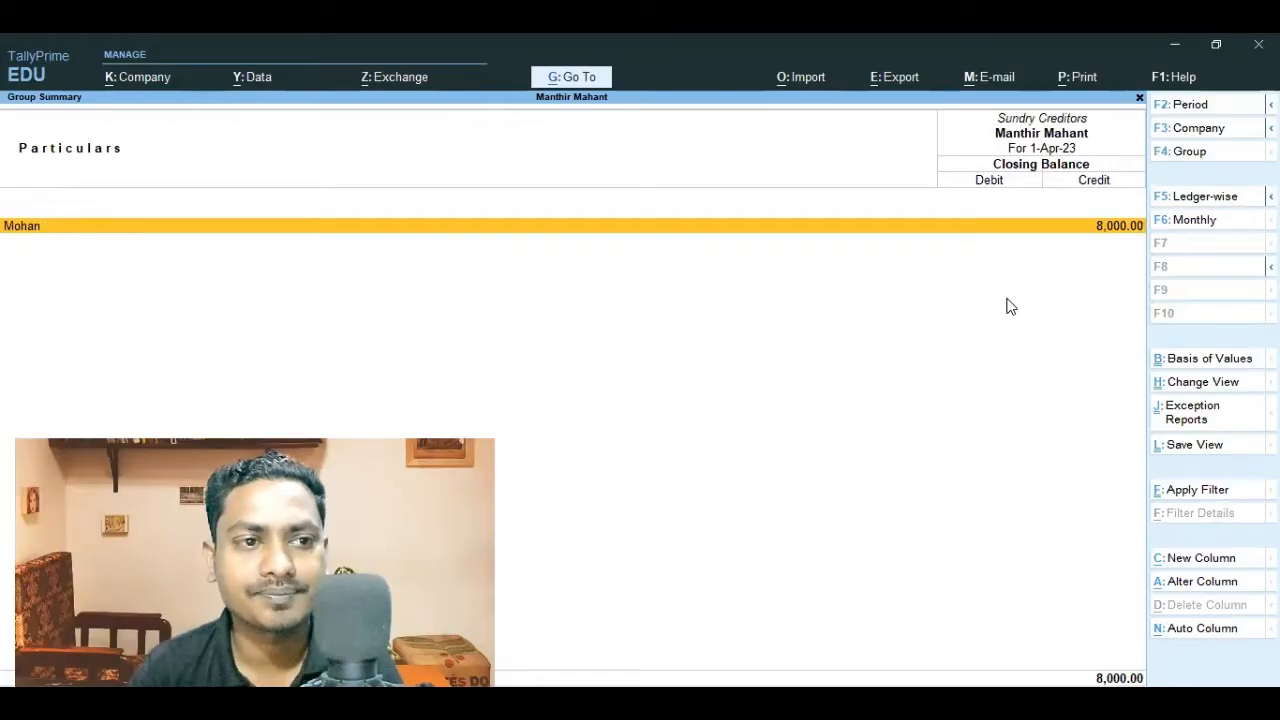
key(Return)
key(Return)
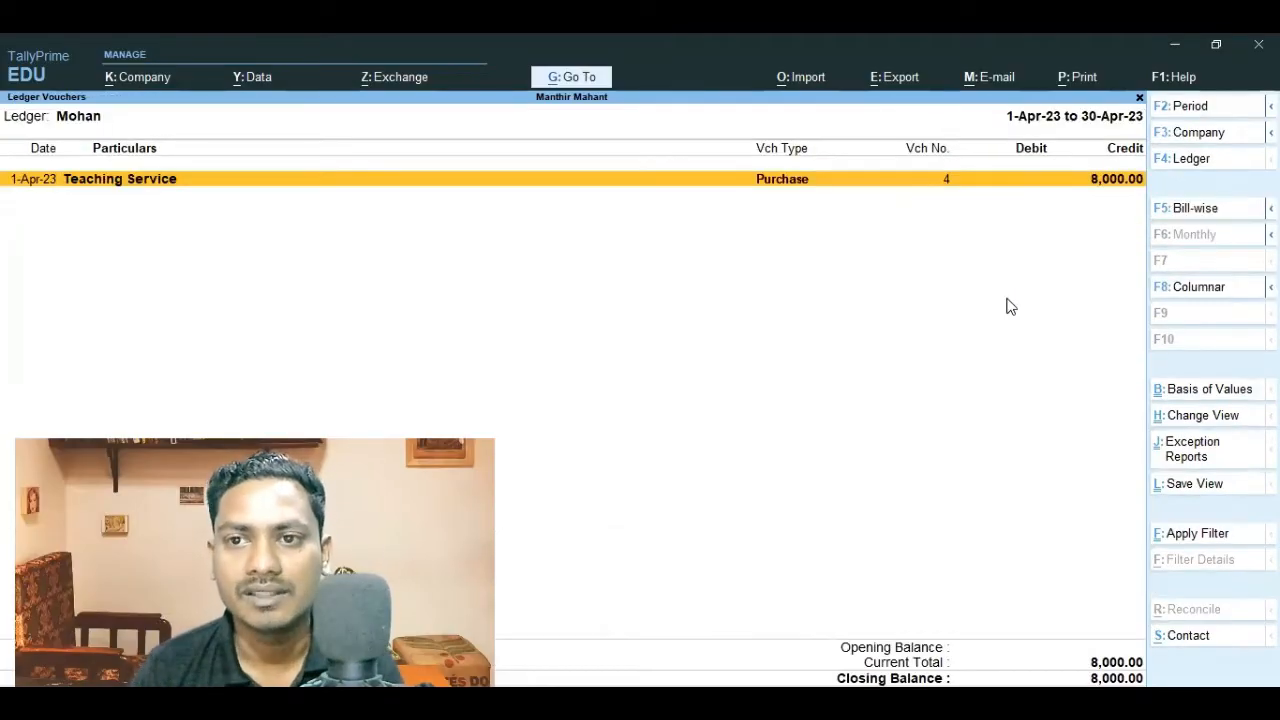
key(Escape)
key(Escape)
key(Escape)
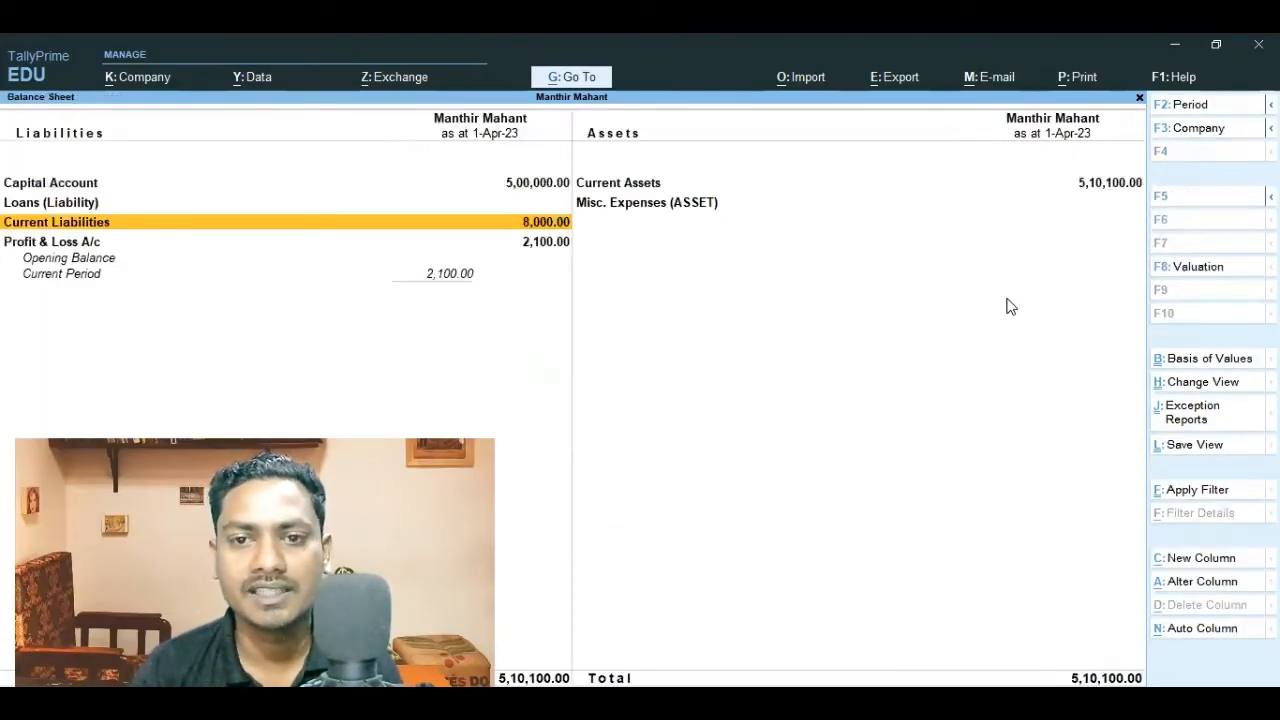
Leave the Balance Sheet and start a new payment voucher with Cash as the account
key(Escape)
key(Up)
key(Up)
key(Return)
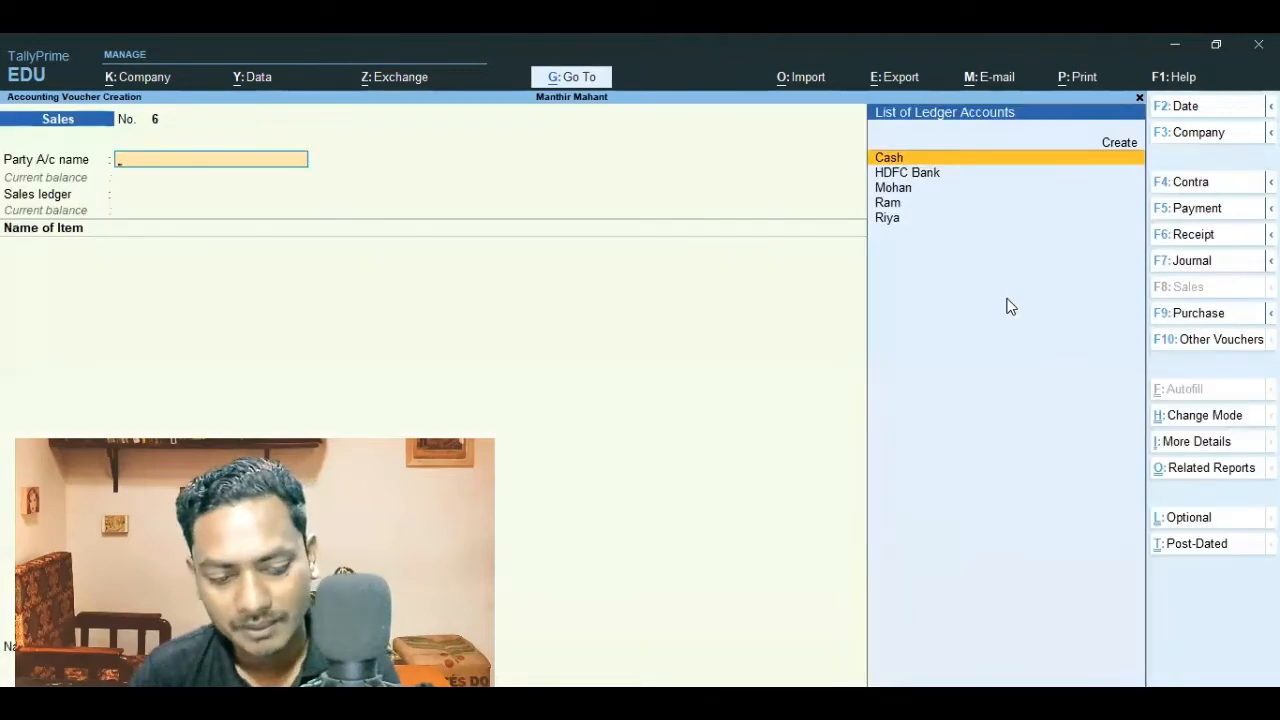
key(F5)
key(Return)
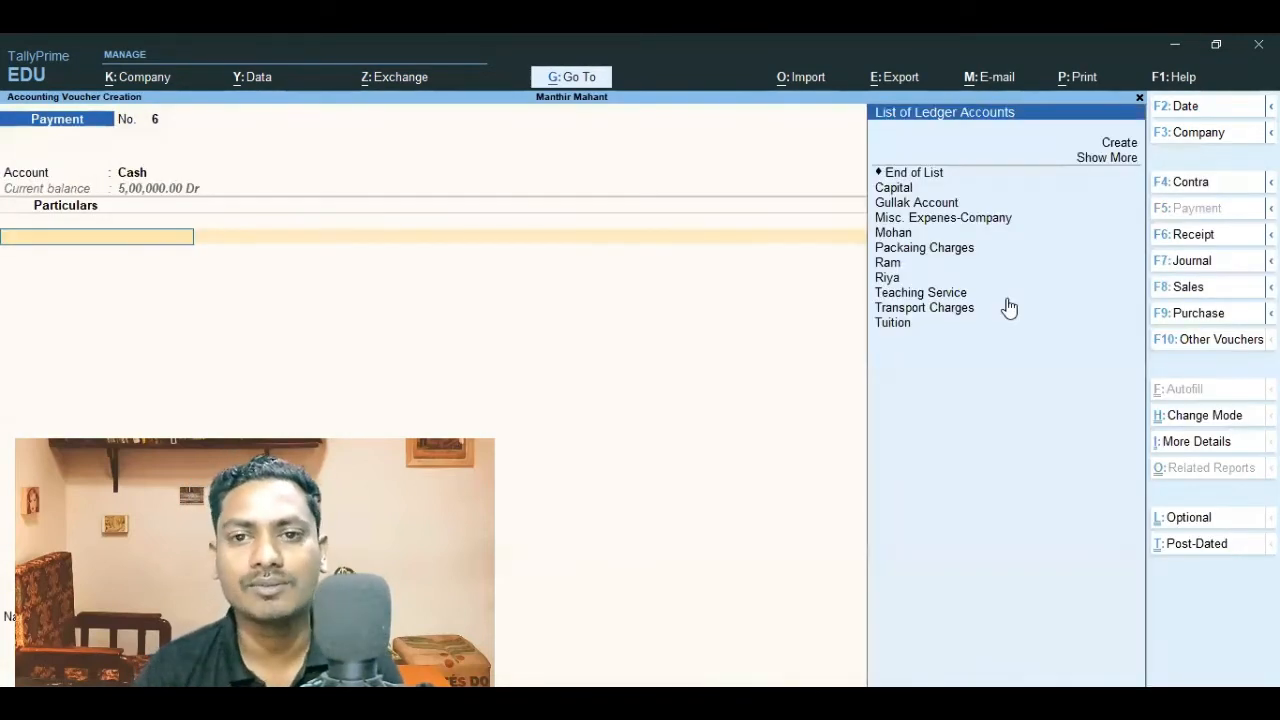
Enter a payment of 8,000 to the teaching service creditor's ledger
key(Down)
key(Down)
key(Down)
key(Down)
key(Down)
key(Return)
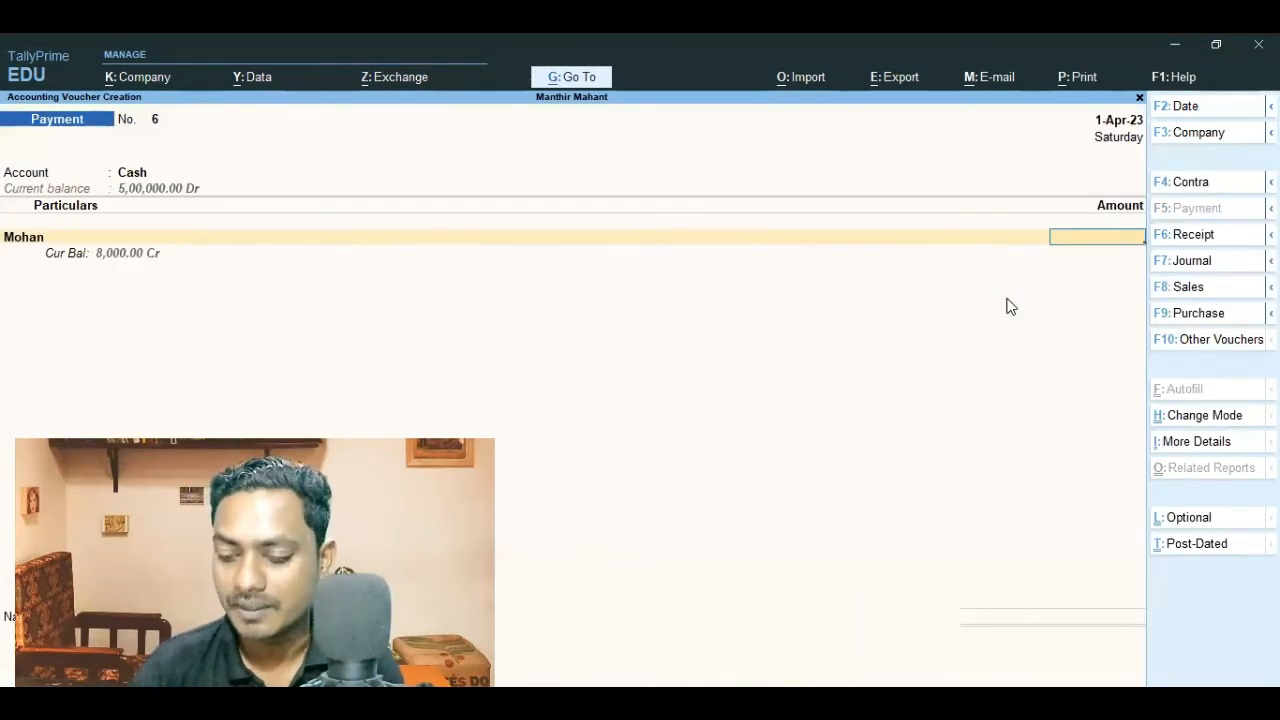
text(8,000)
key(Return)
key(Return)
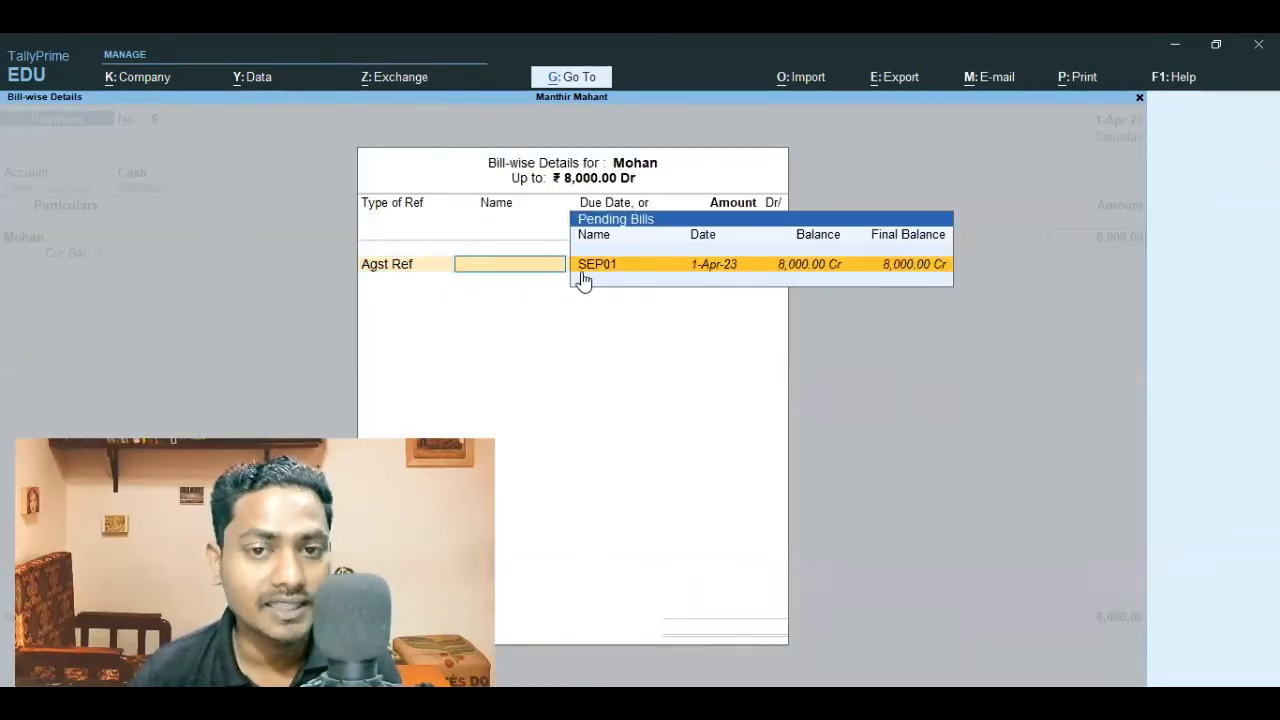
Allocate the payment against pending bill SEP01, and discard the payment voucher
click(683, 270)
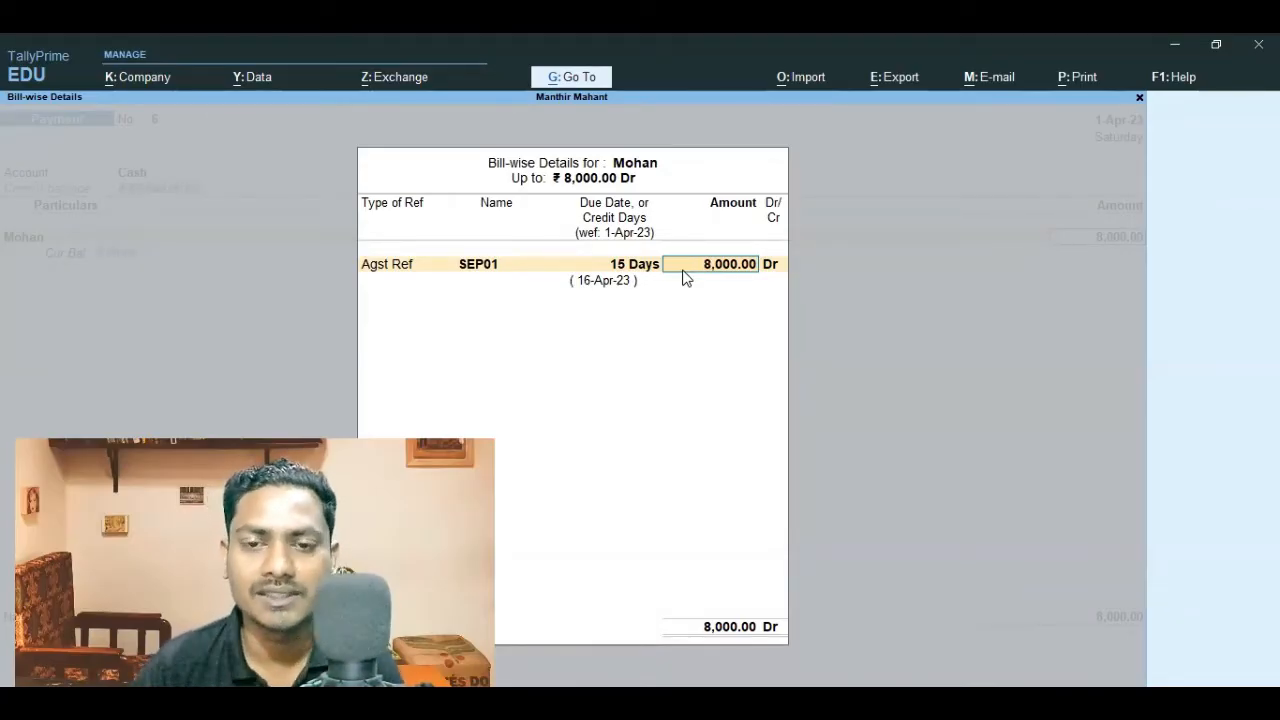
key(Return)
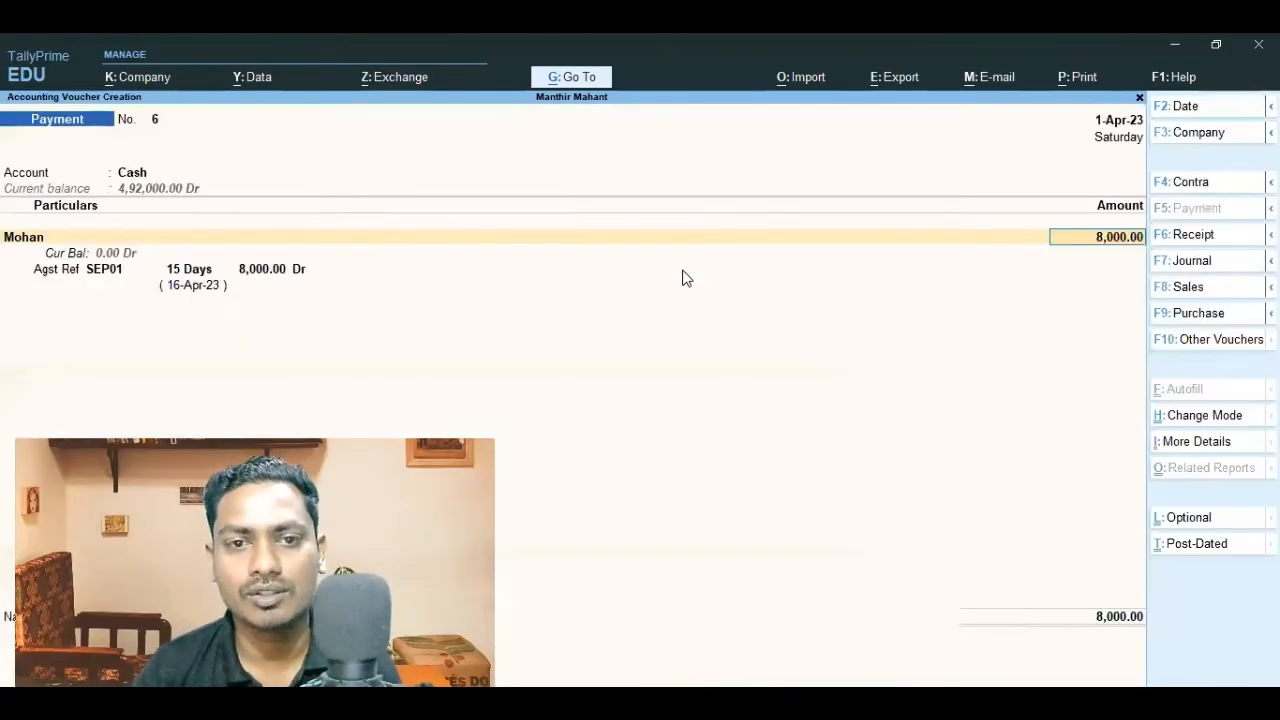
key(Escape)
key(y)
key(Return)
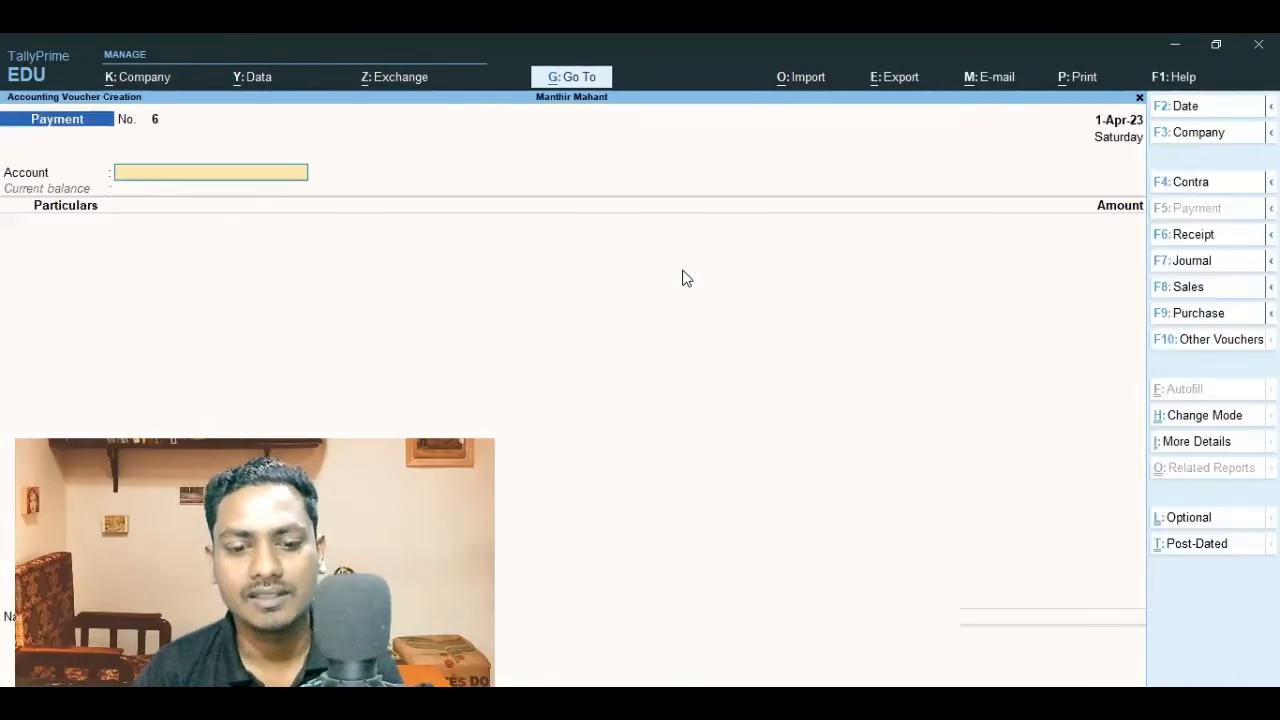
Start a receipt voucher with Cash as the account and enter 4,100 from the tuition customer's ledger
key(F6)
key(Return)
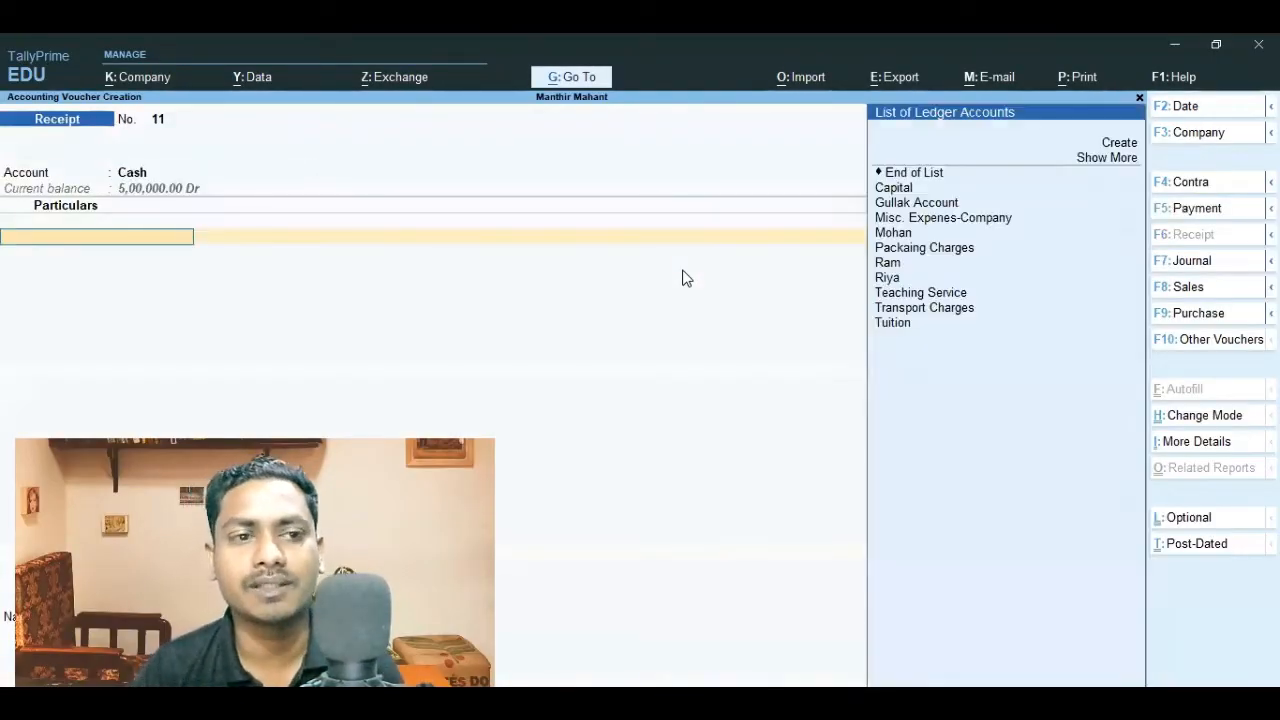
key(Down)
key(Up)
key(Up)
key(Up)
key(Up)
key(Up)
key(Up)
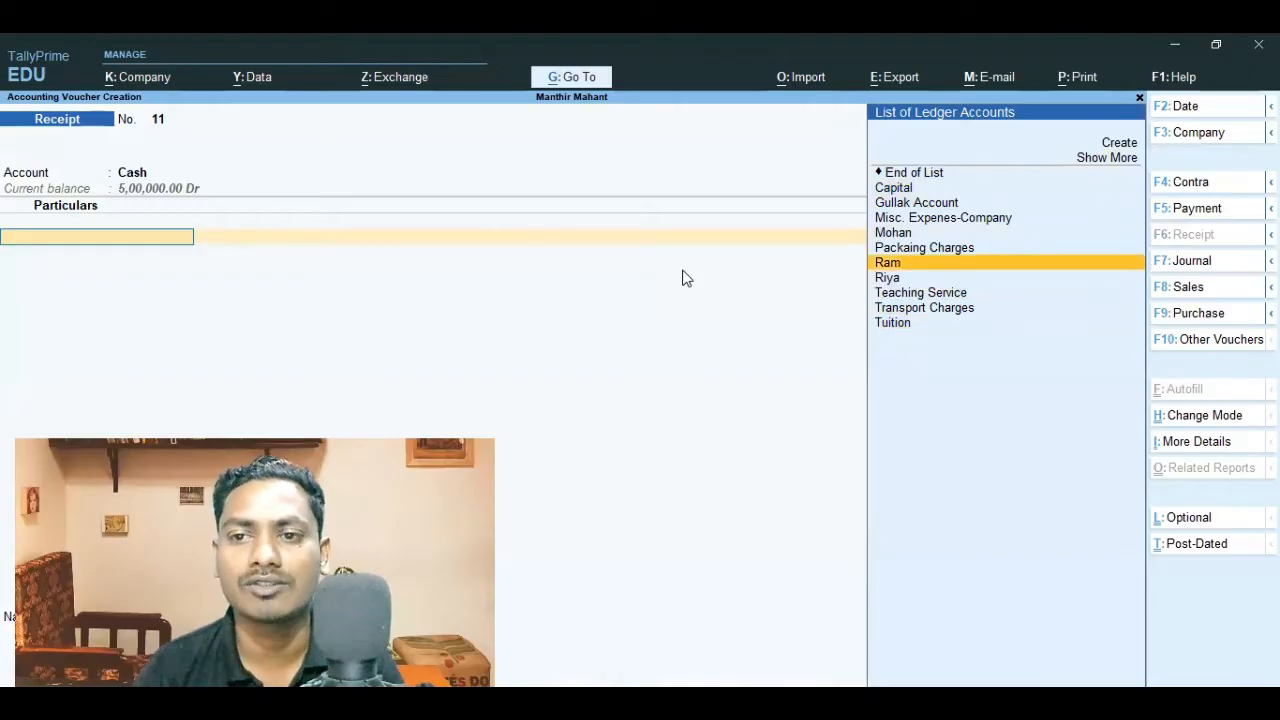
key(Return)
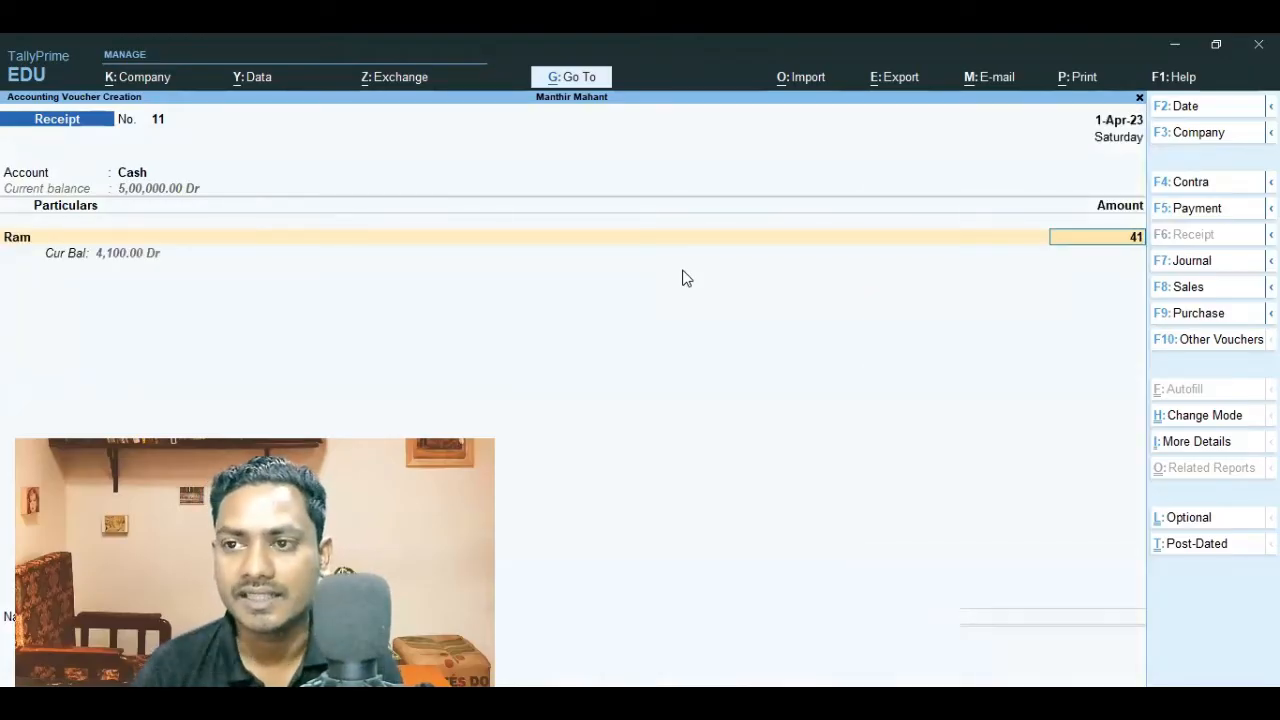
key(Return)
Allocate the receipt against pending bill 5, and discard the receipt voucher
key(Return)
key(Return)
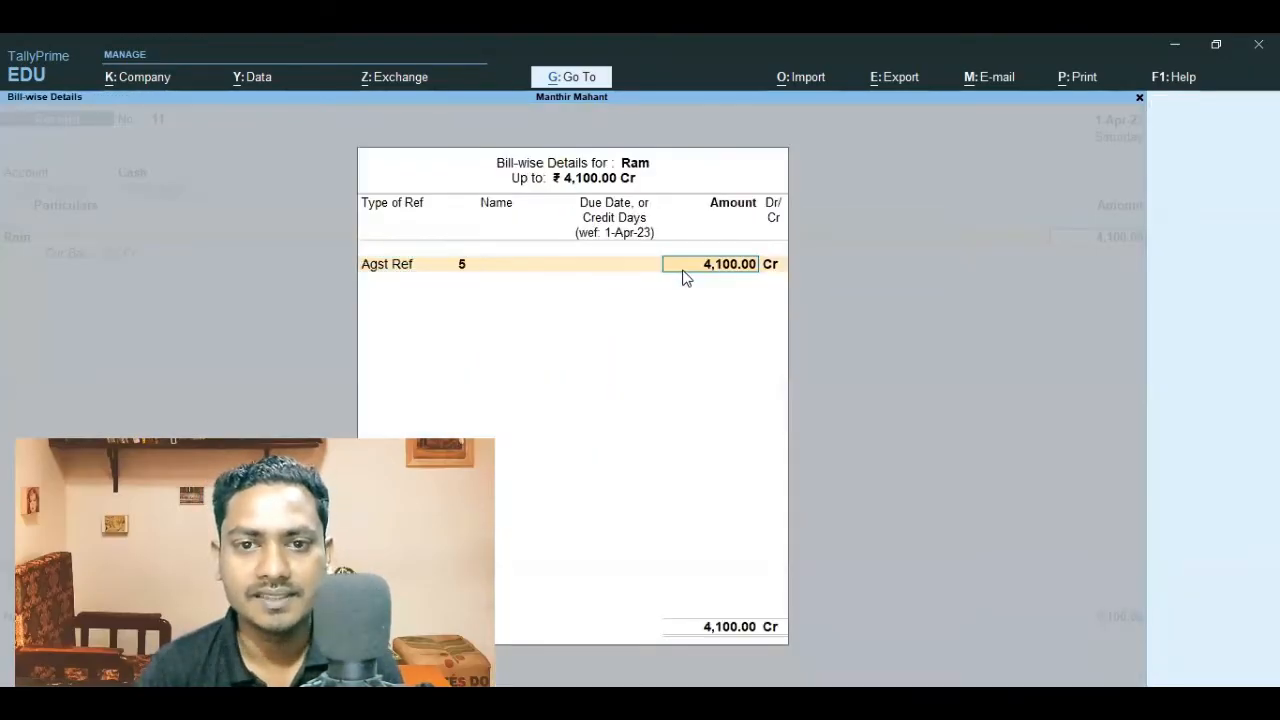
key(BackSpace)
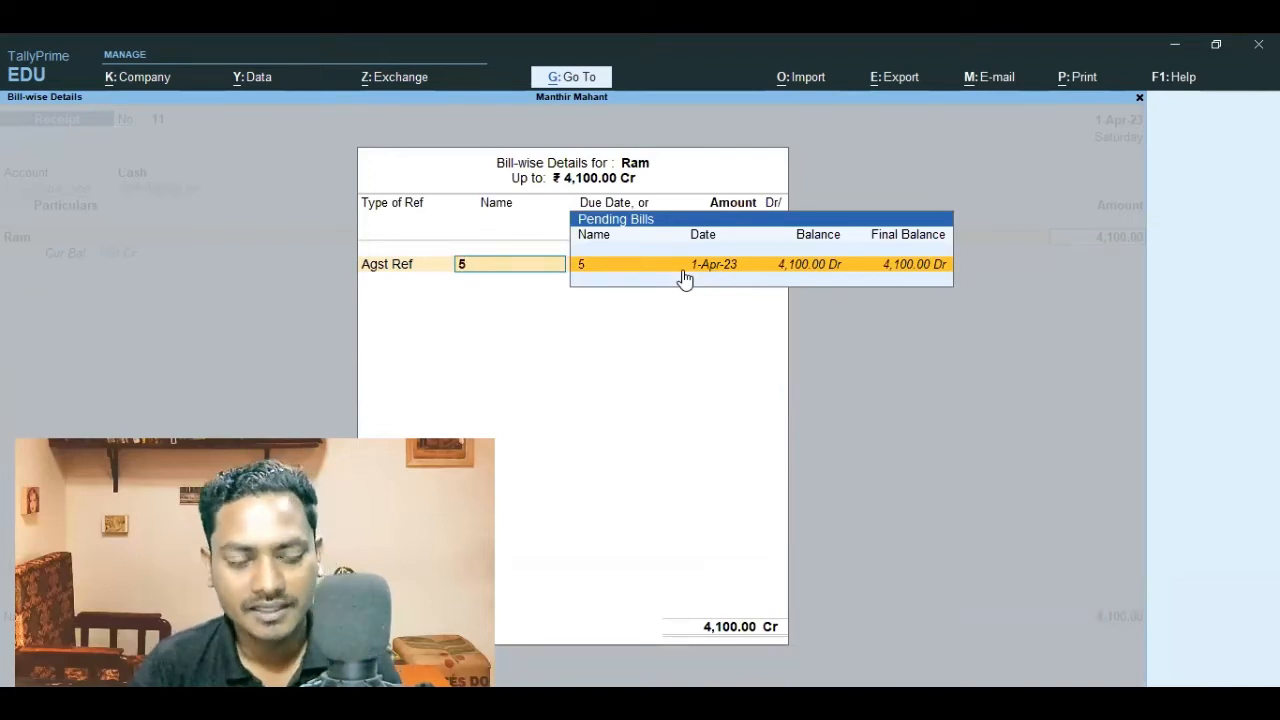
key(Escape)
key(Return)
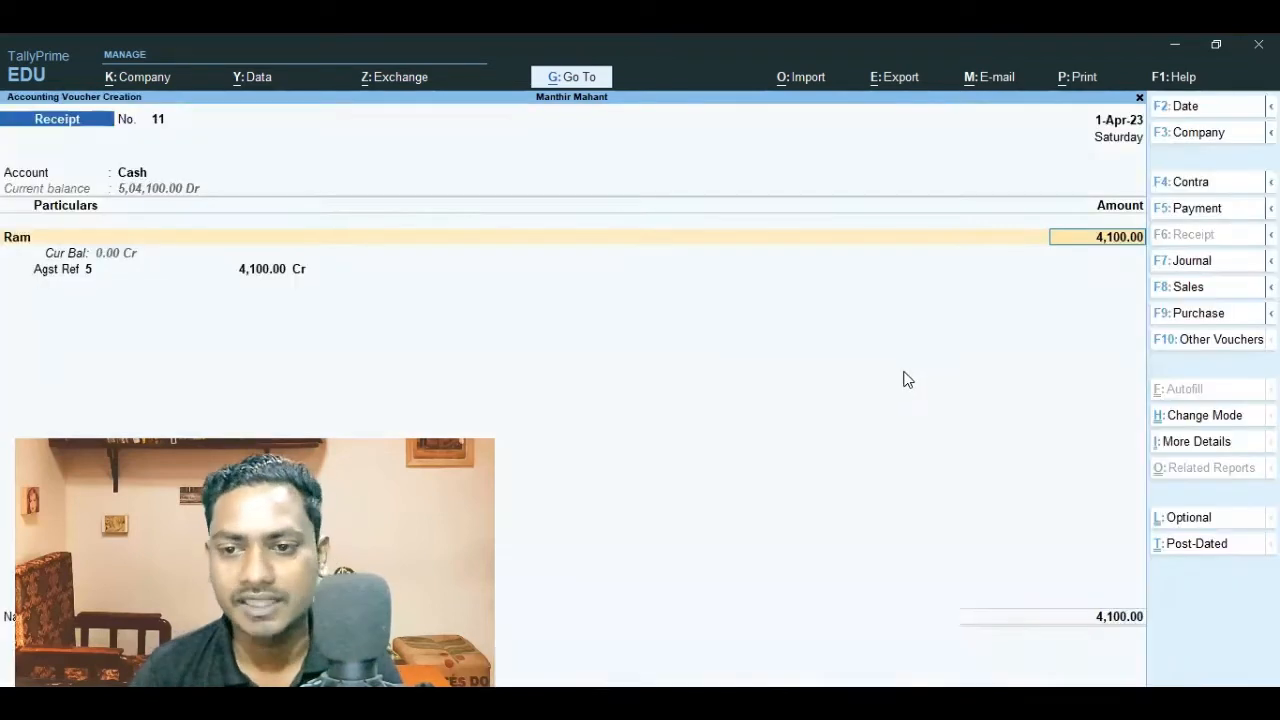
key(Escape)
key(Escape)
key(Return)
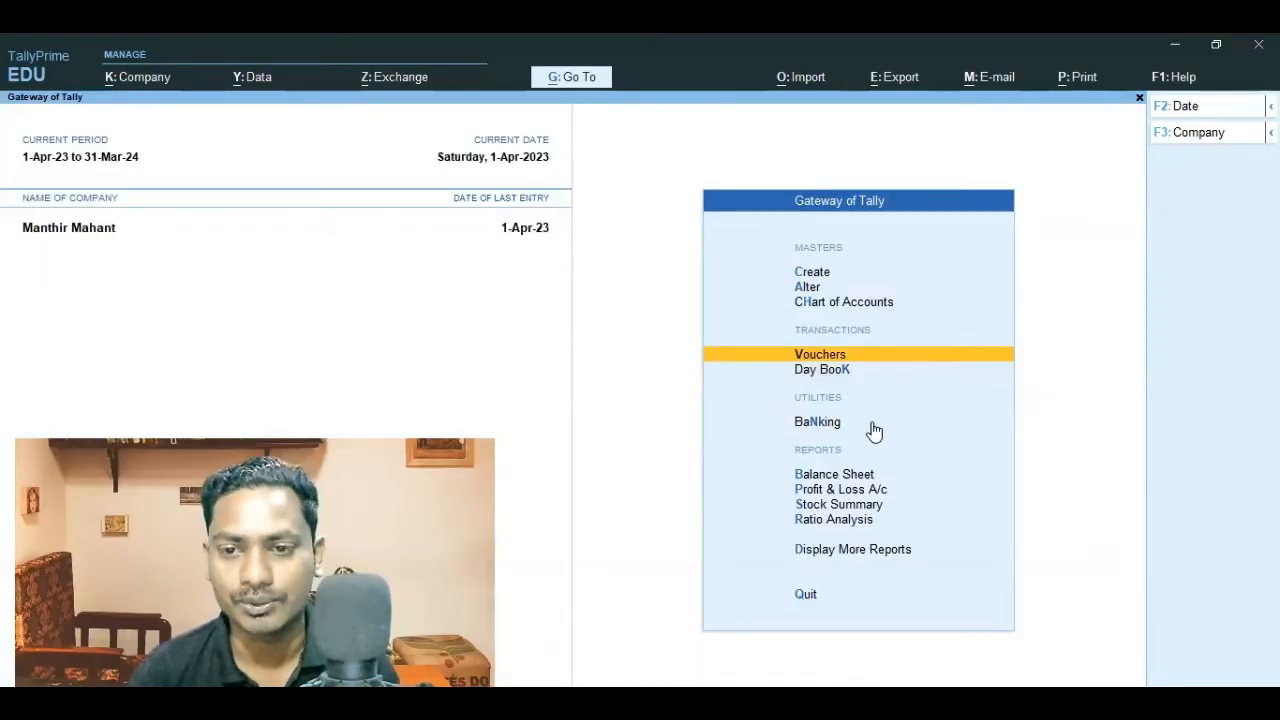
Open the Day Book and bring up the teaching service purchase voucher
key(Down)
key(Return)
key(Down)
key(Down)
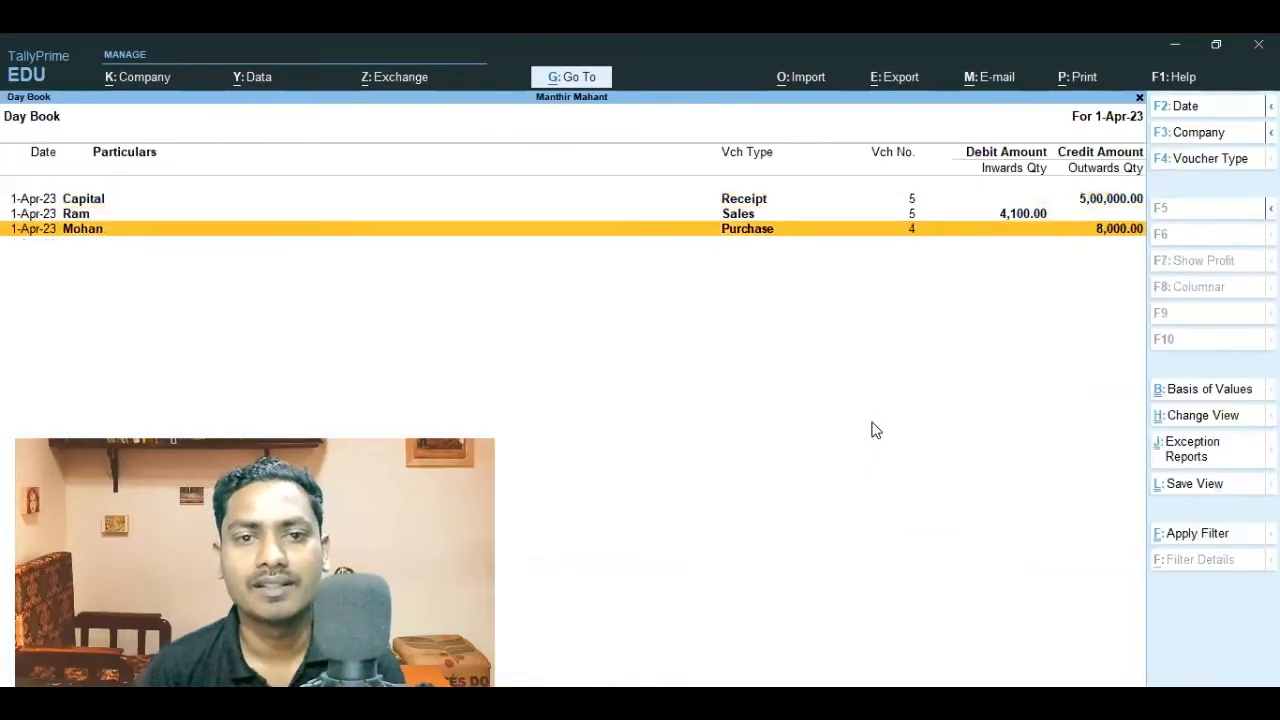
key(Return)
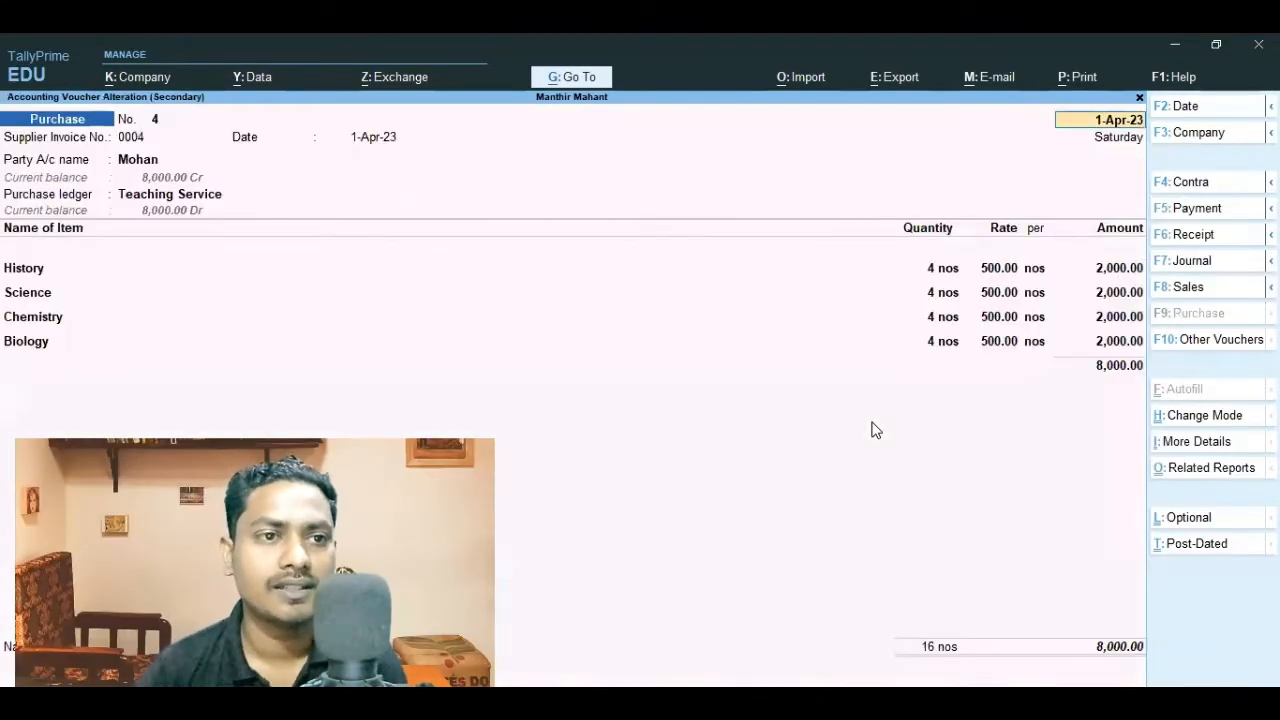
Check the purchase voucher's bill-wise reference, and return to the Day Book without saving
click(1119, 368)
click(1103, 344)
key(Return)
key(Return)
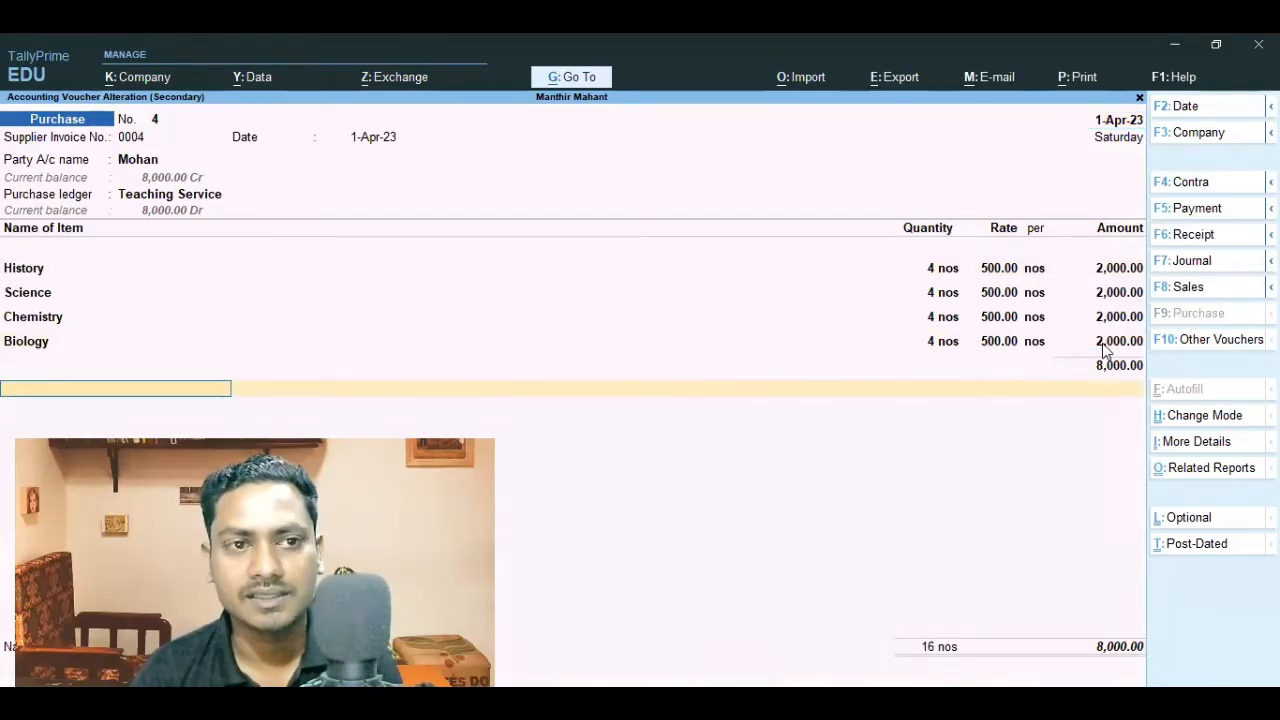
key(Return)
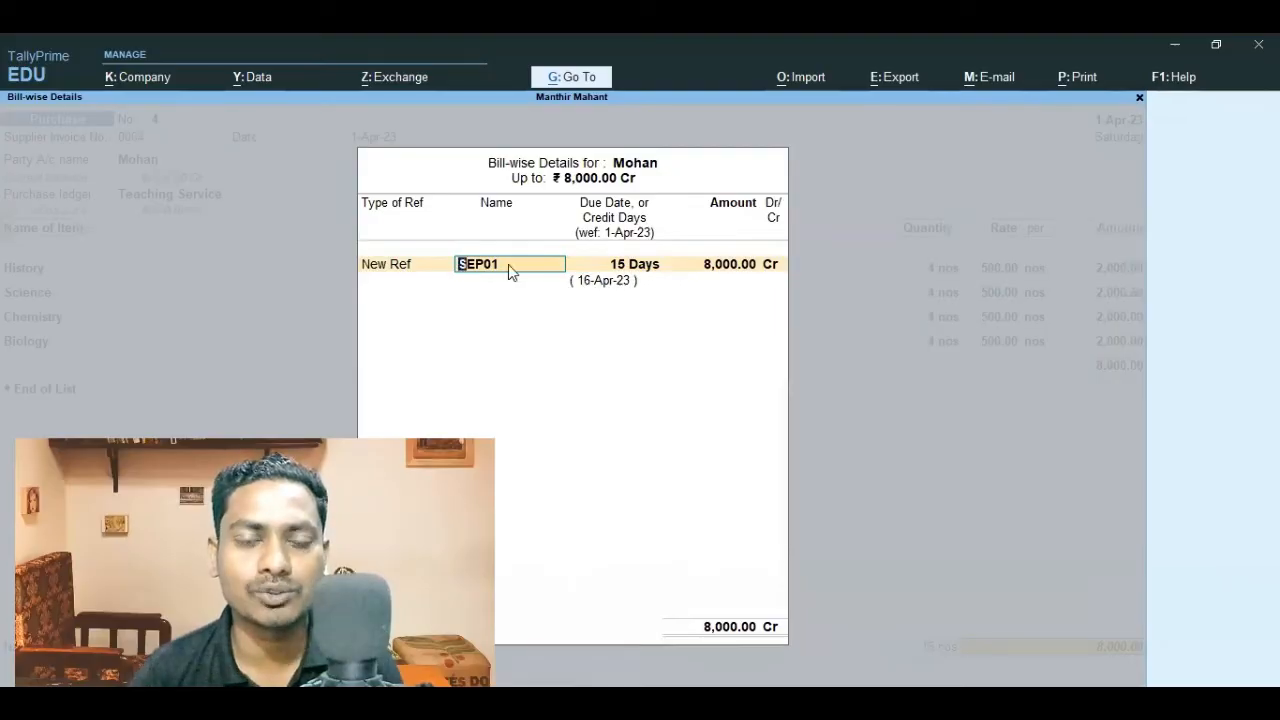
key(Escape)
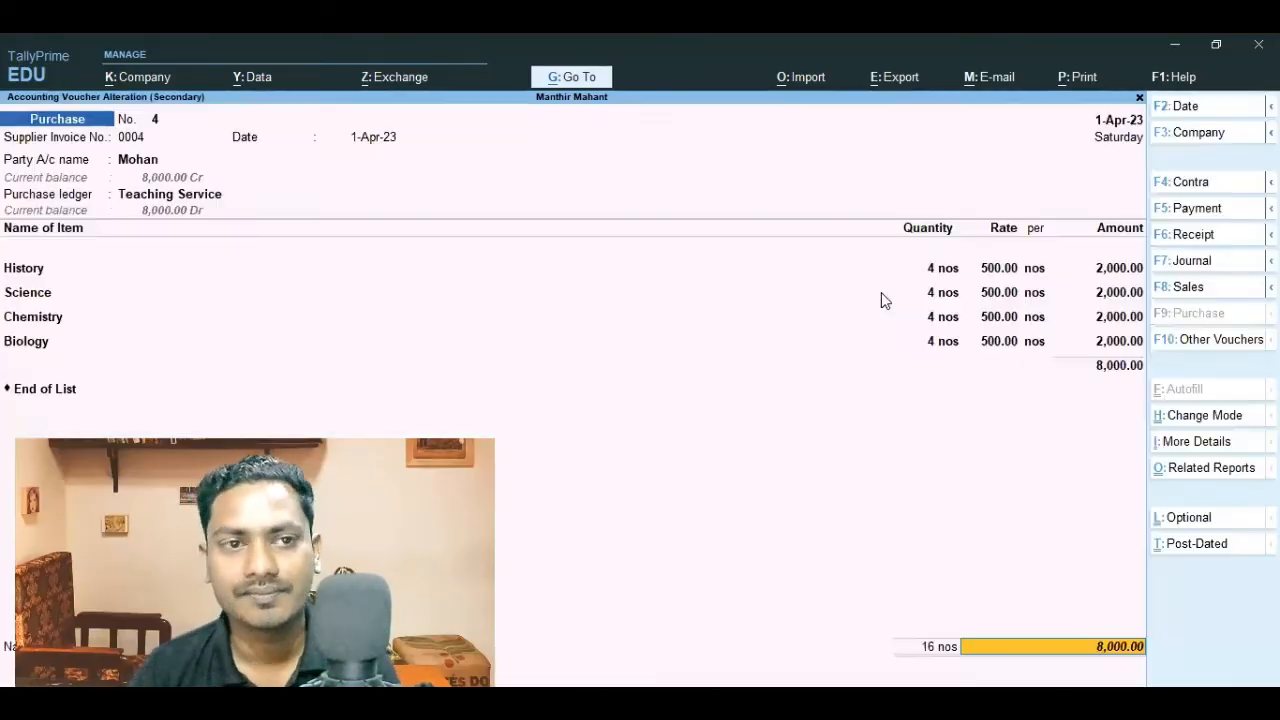
key(Escape)
key(Return)
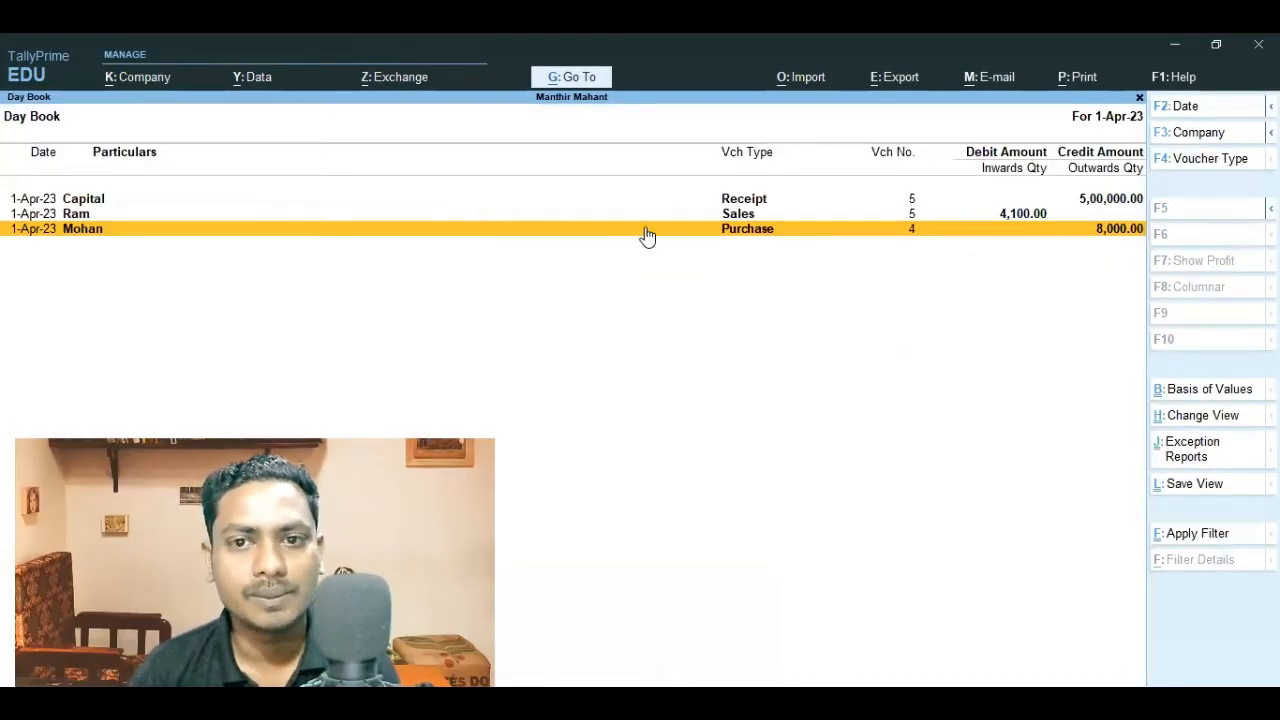
Open the tuition sales voucher from the Day Book and advance to the customer's bill-wise details
click(752, 218)
click(752, 218)
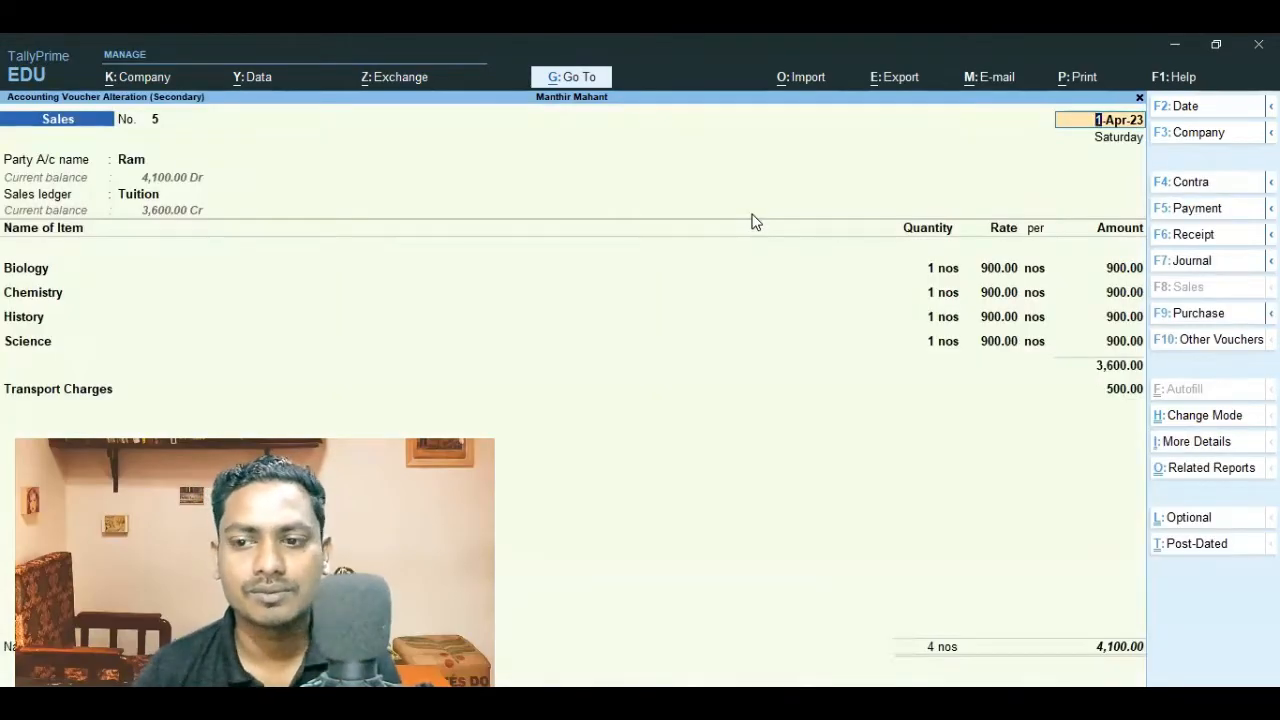
click(1133, 343)
key(Return)
key(Return)
key(Return)
key(Return)
key(Return)
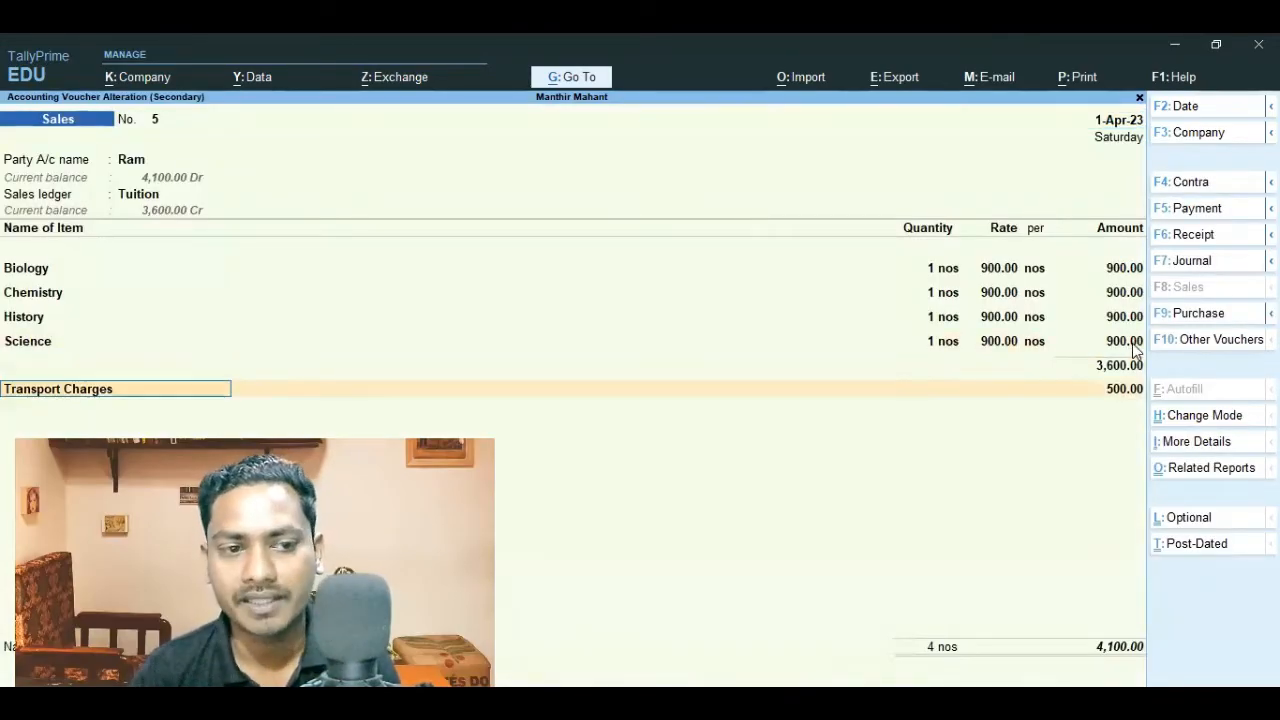
key(Return)
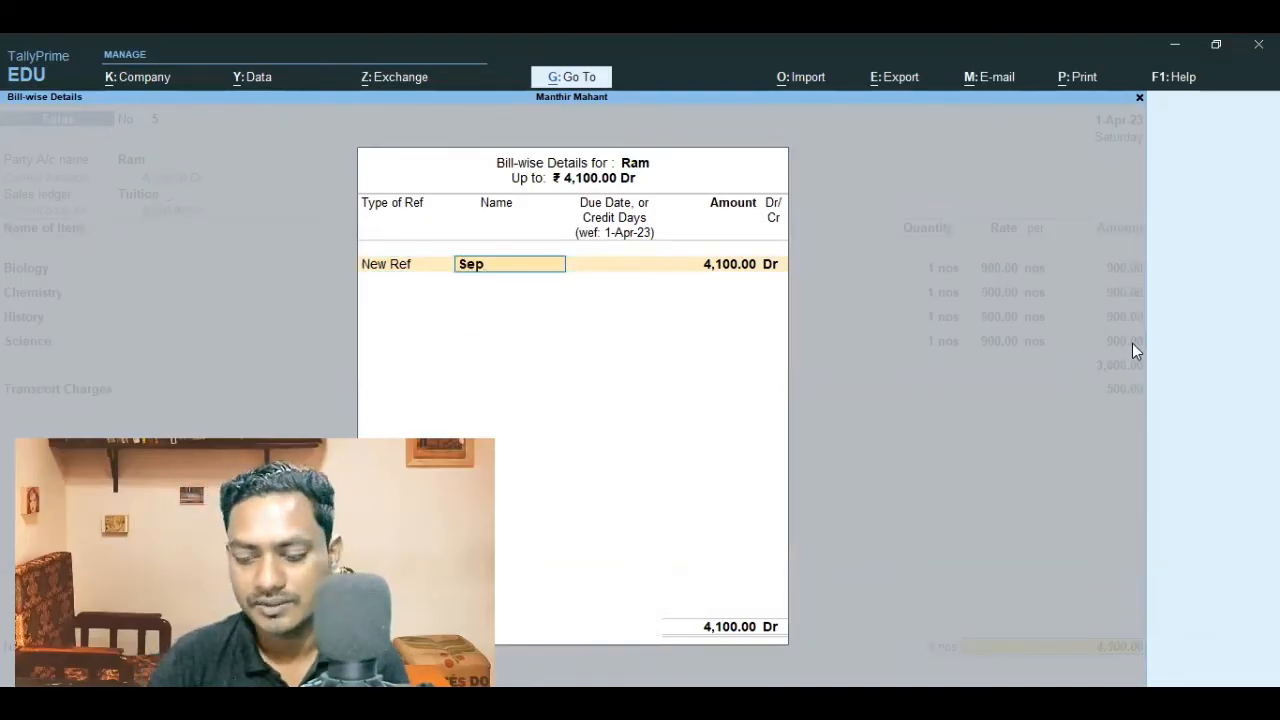
Set the sales bill reference name to Sep01, save the voucher and leave the Day Book
text(Sep01)
key(Return)
key(Return)
key(Return)
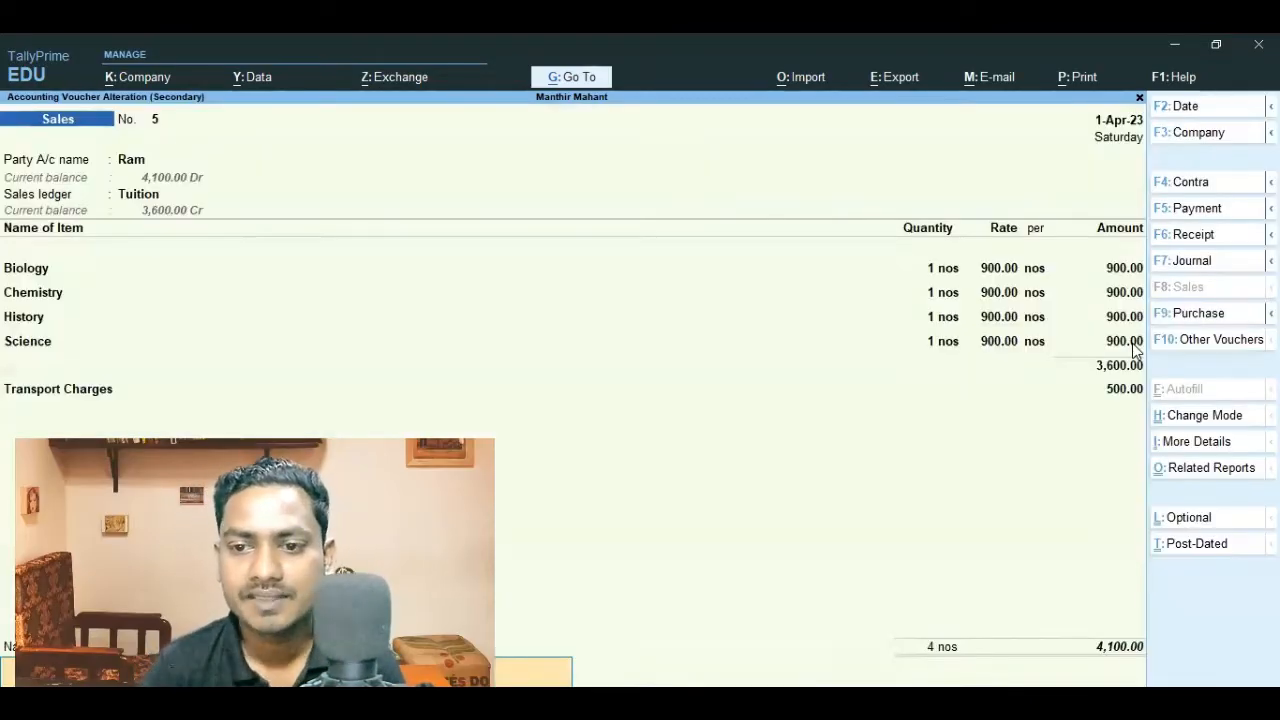
key(Return)
key(Return)
key(Escape)
key(Up)
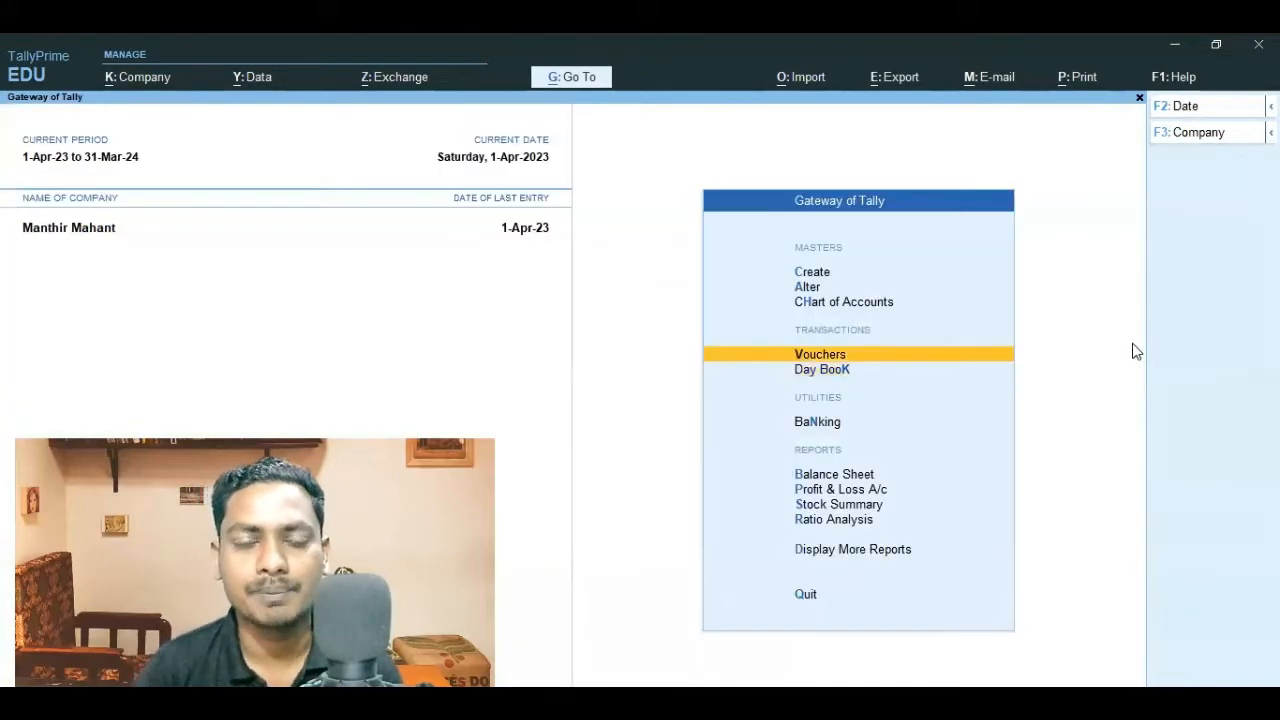
Start a receipt voucher with Cash as the account and the tuition customer's ledger as the particulars
key(Return)
key(F5)
key(F6)
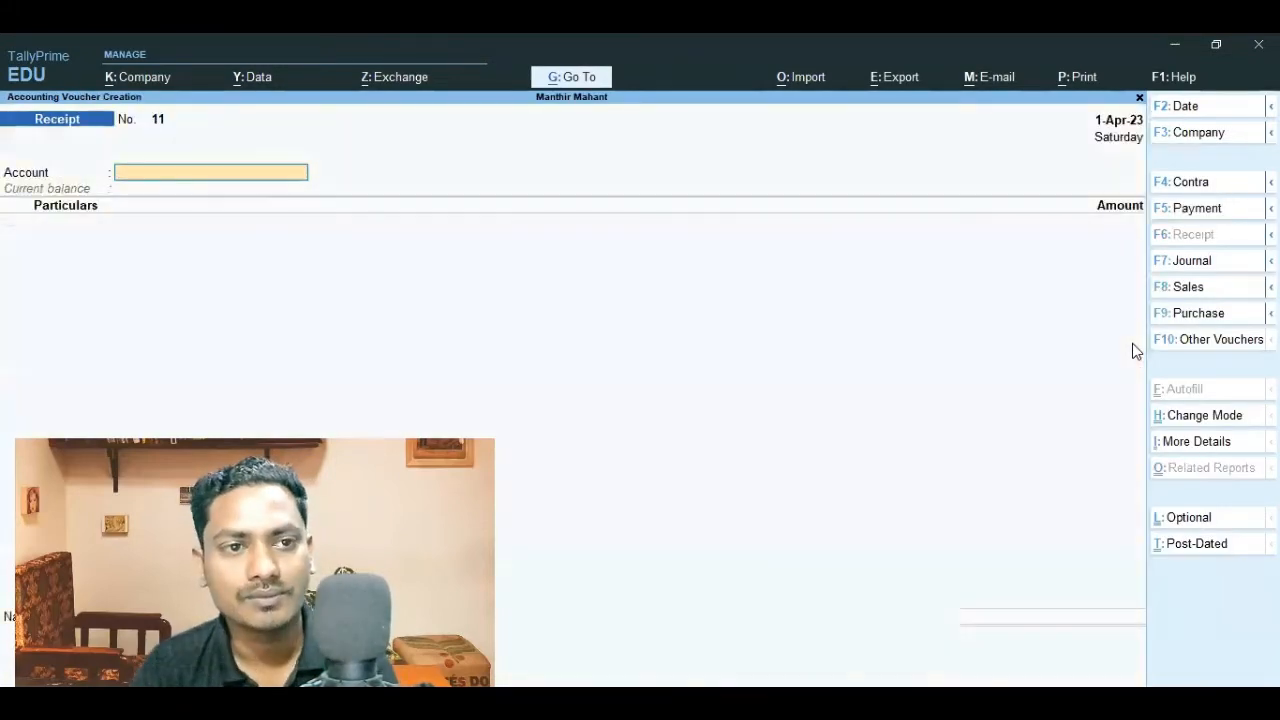
key(Return)
key(Down)
key(Down)
key(Down)
key(Down)
key(Down)
key(Down)
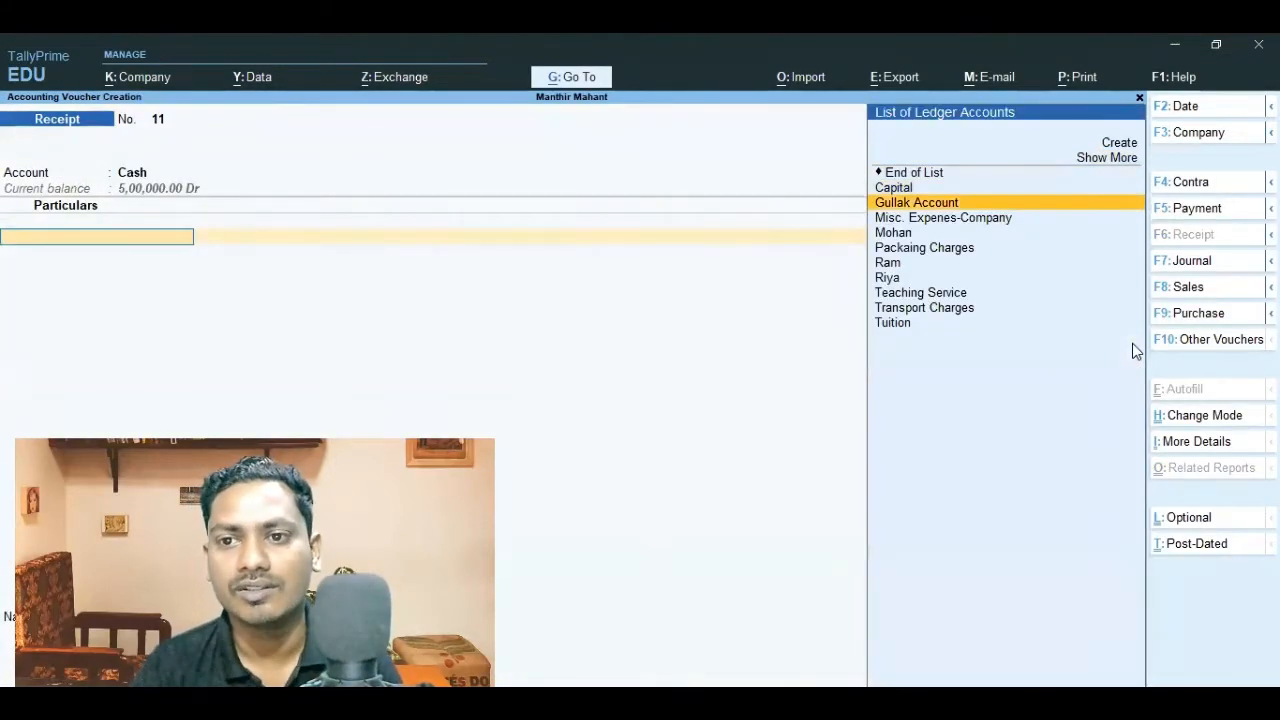
key(Return)
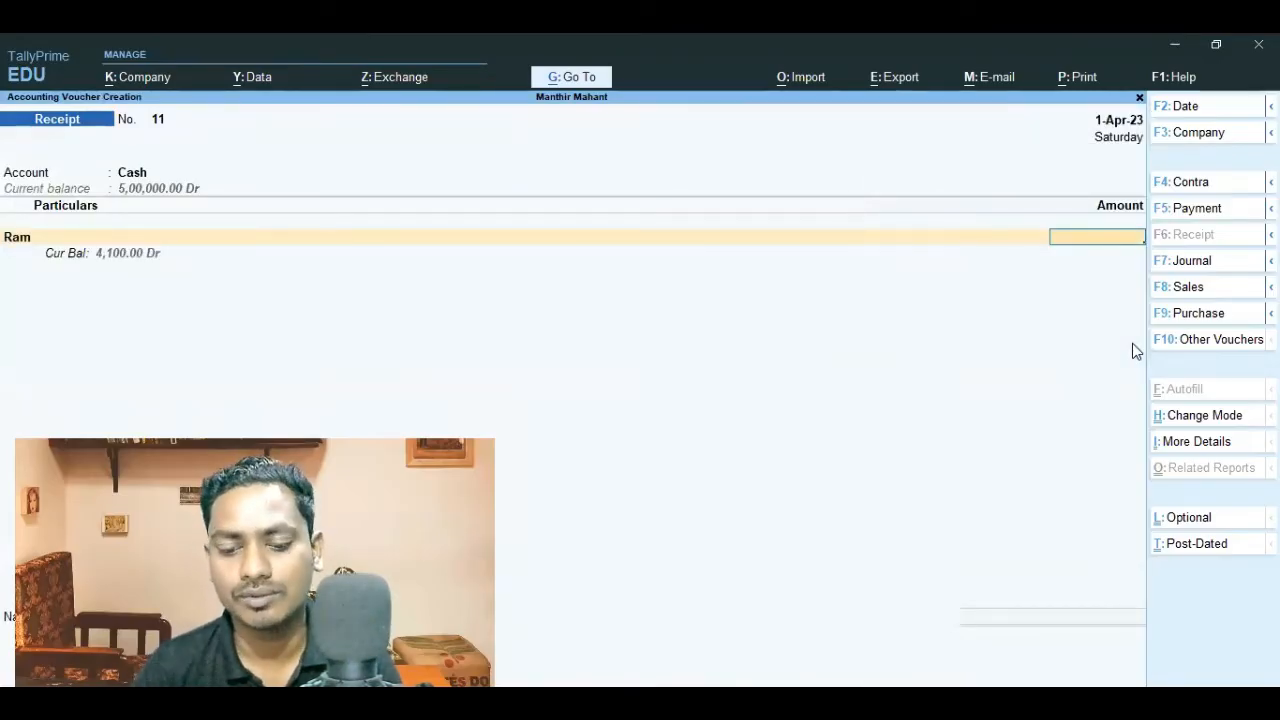
Enter 3,000 as the receipt amount, allocate it against bill Sep01 and save the voucher
text(3000)
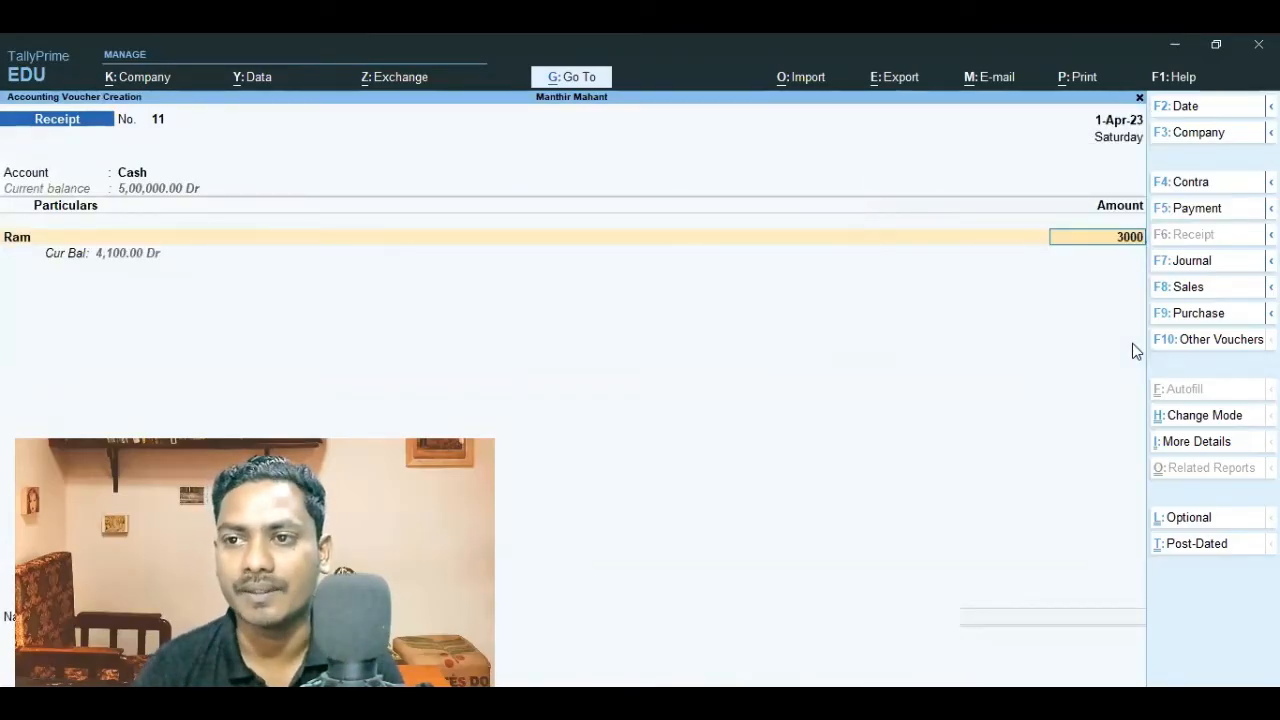
key(Return)
key(Return)
key(Return)
key(Return)
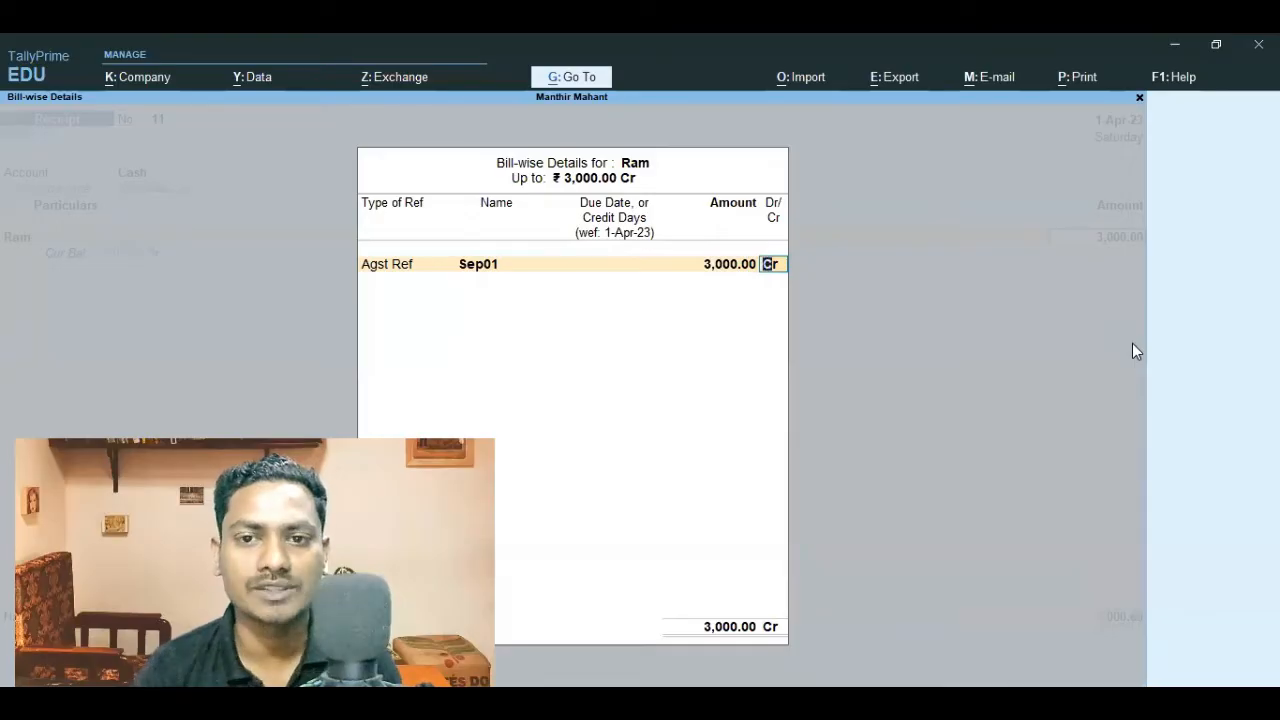
key(Return)
key(Return)
key(Return)
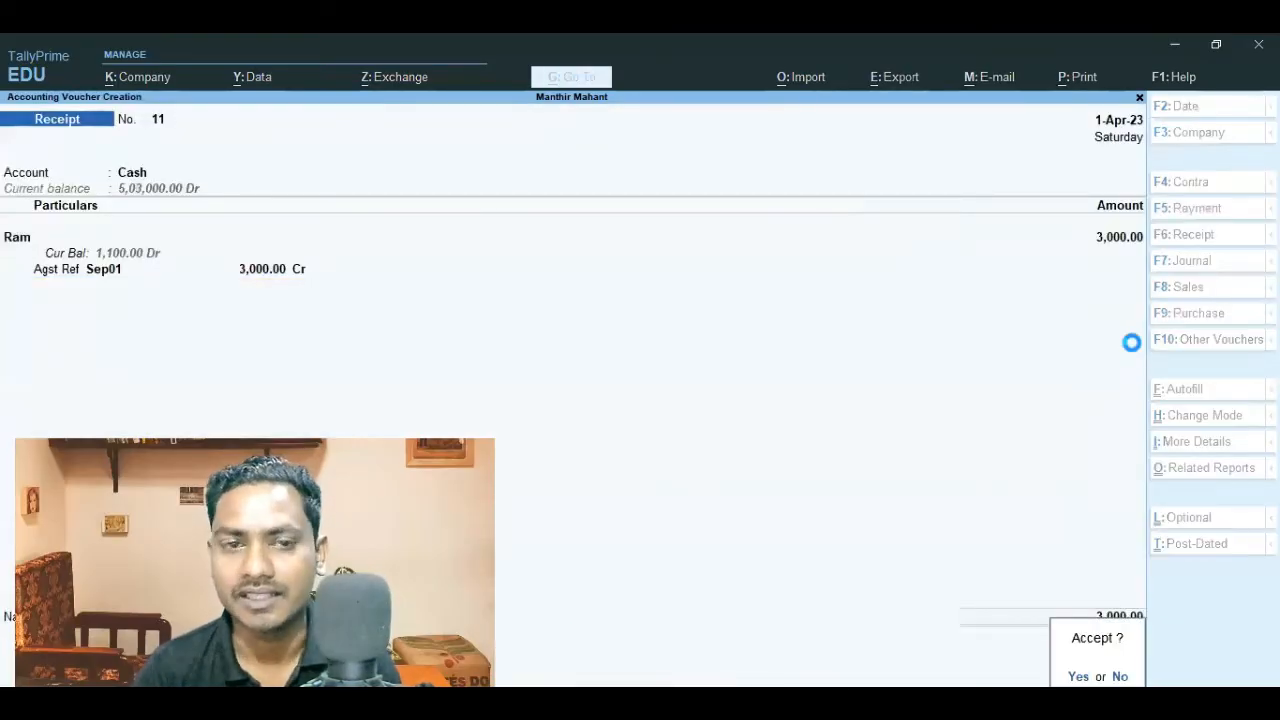
key(Return)
Select the tuition customer's ledger in another Cash receipt to check the outstanding balance, and discard the voucher
key(Return)
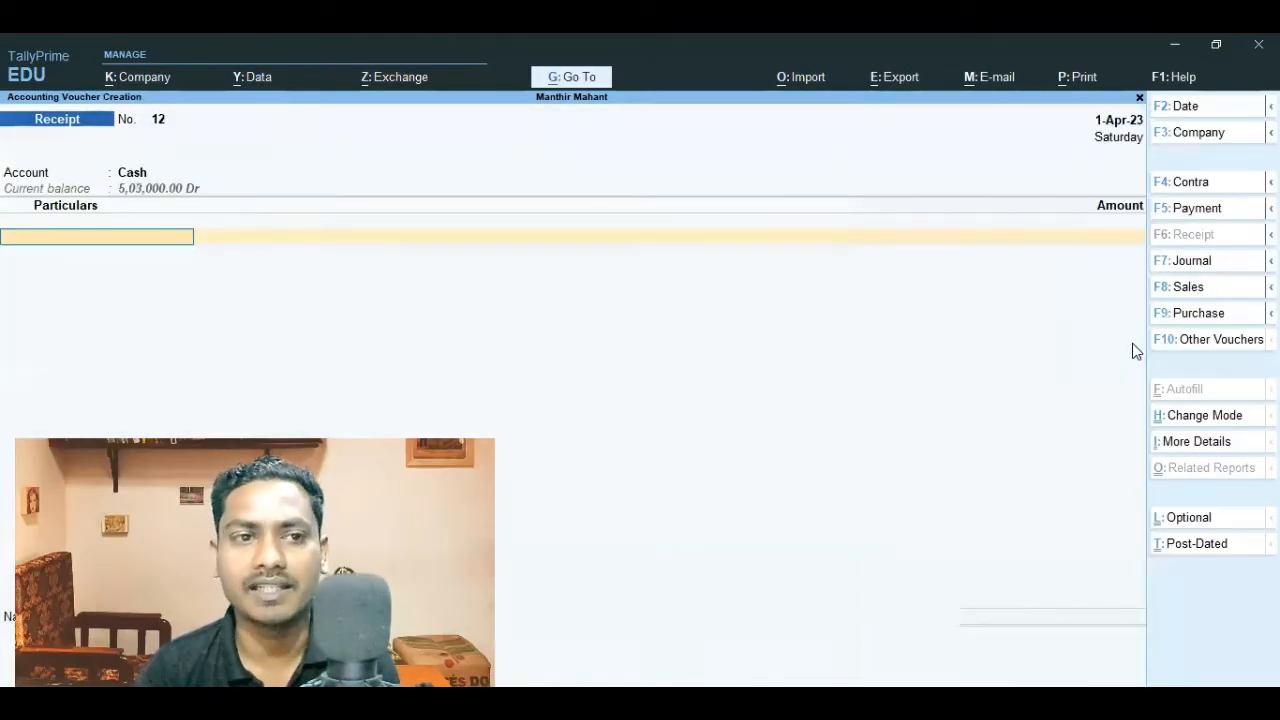
key(Down)
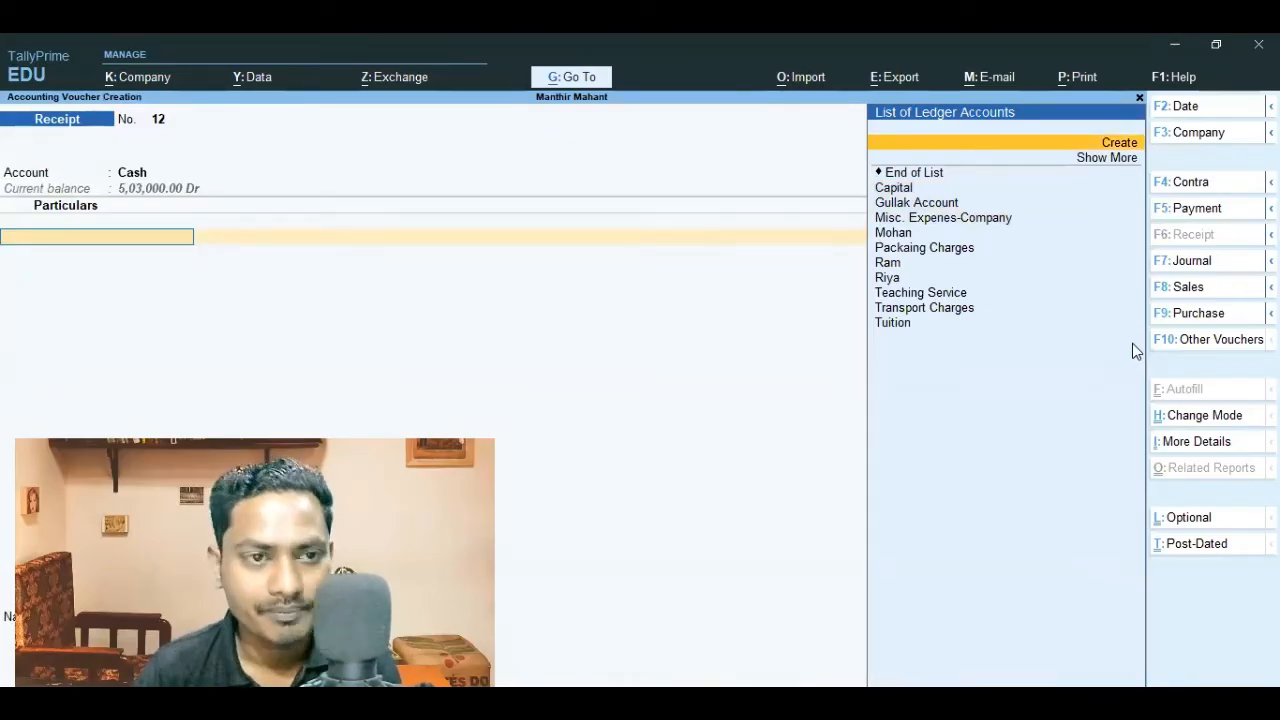
key(Down)
key(Down)
key(Down)
key(Down)
key(Down)
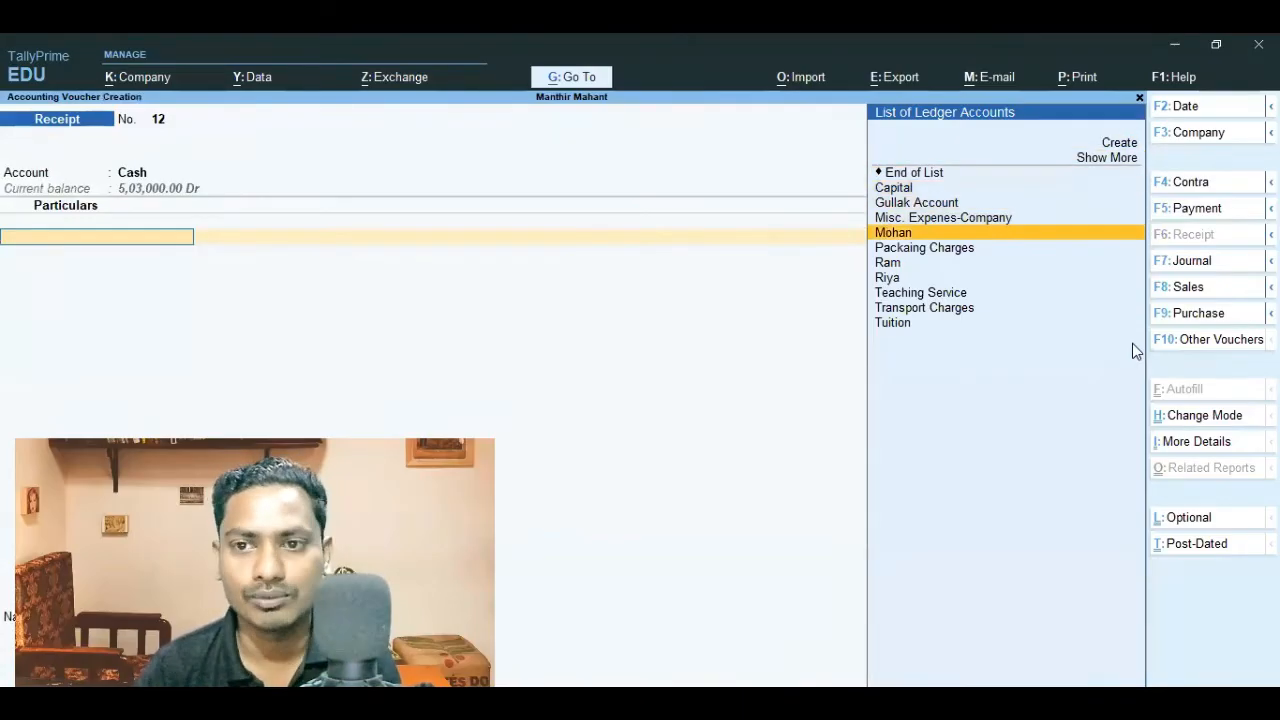
key(Down)
key(Down)
key(Return)
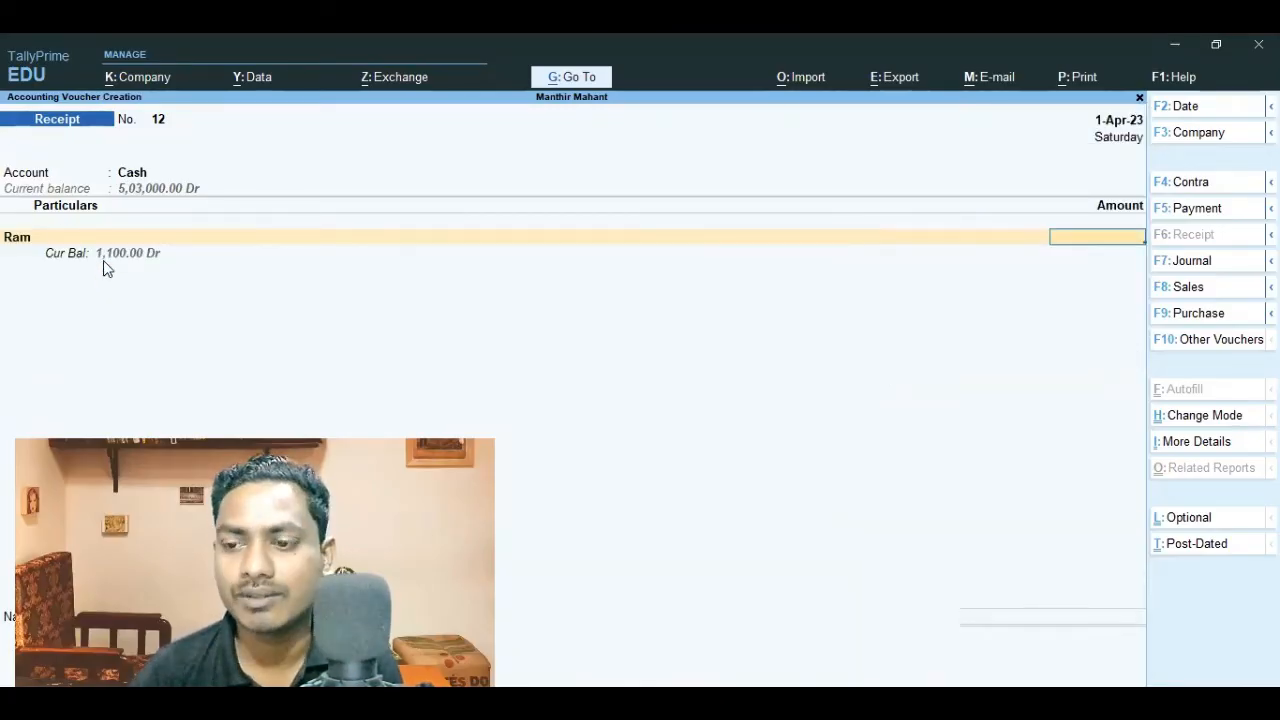
key(Escape)
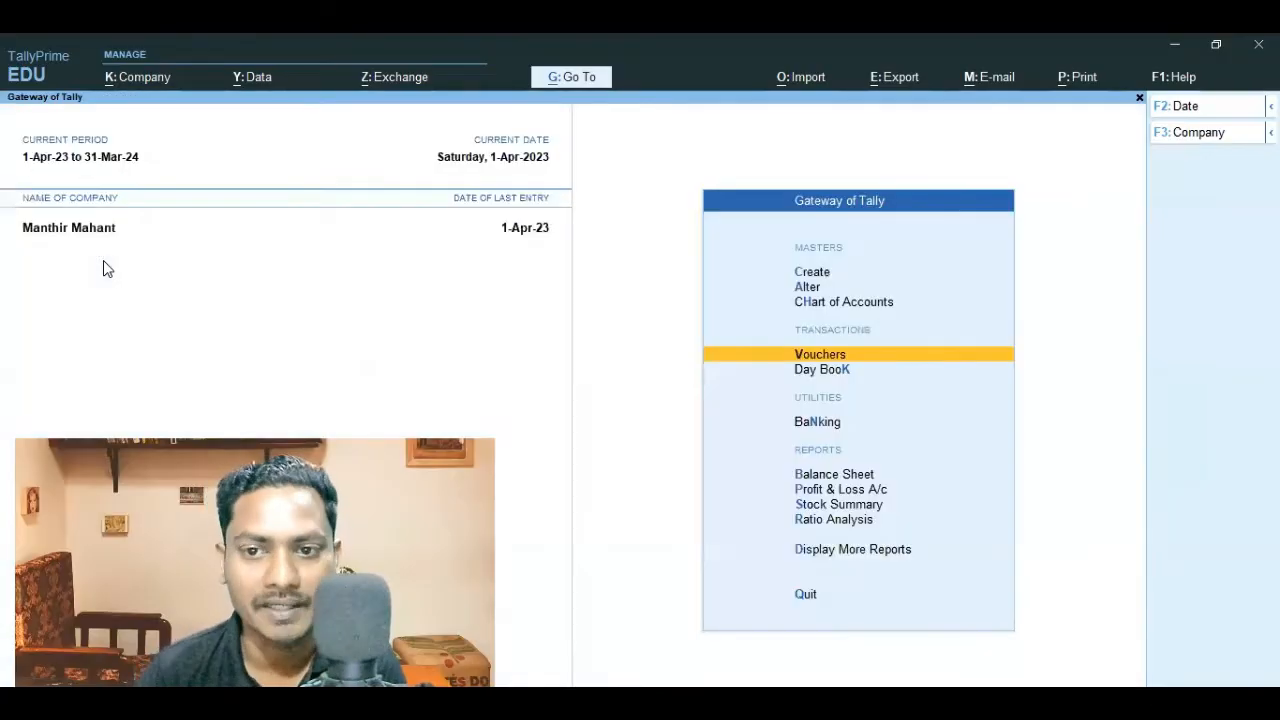
Start a sales voucher with the tuition customer's ledger as the party and Tuition as the sales ledger
key(Return)
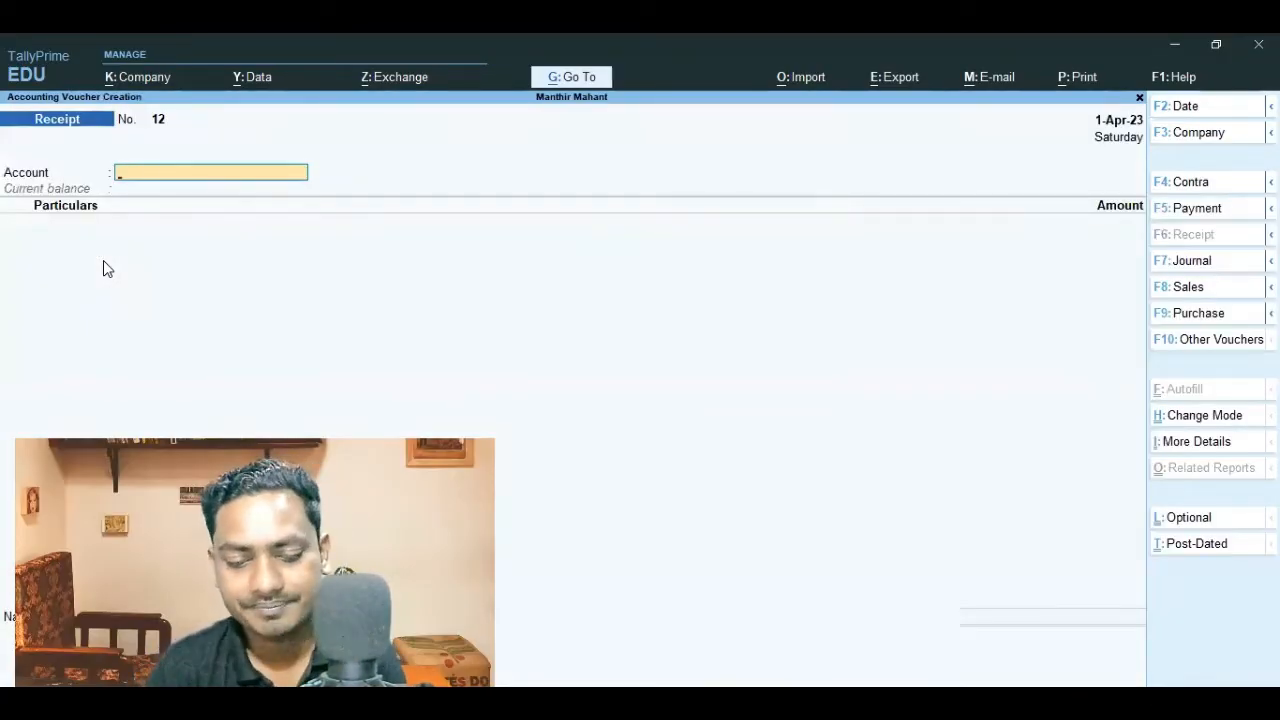
key(F9)
key(F8)
key(Up)
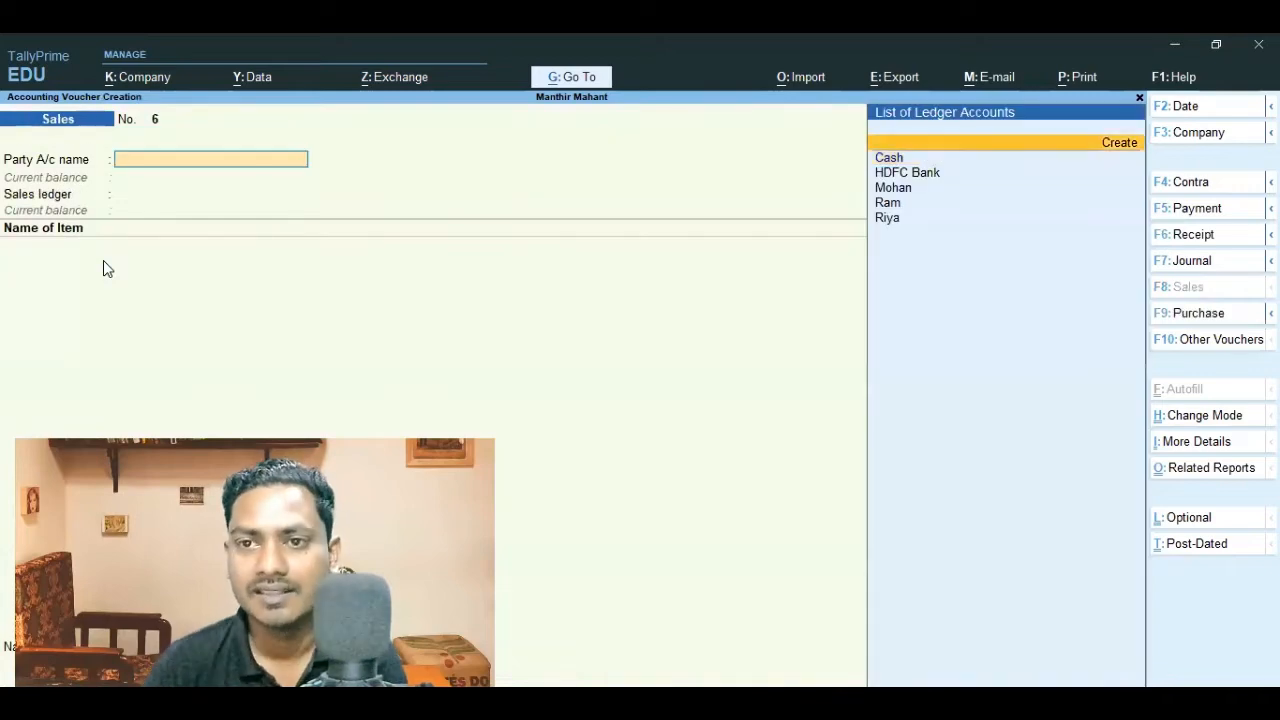
key(Down)
key(Down)
key(Down)
key(Down)
key(Return)
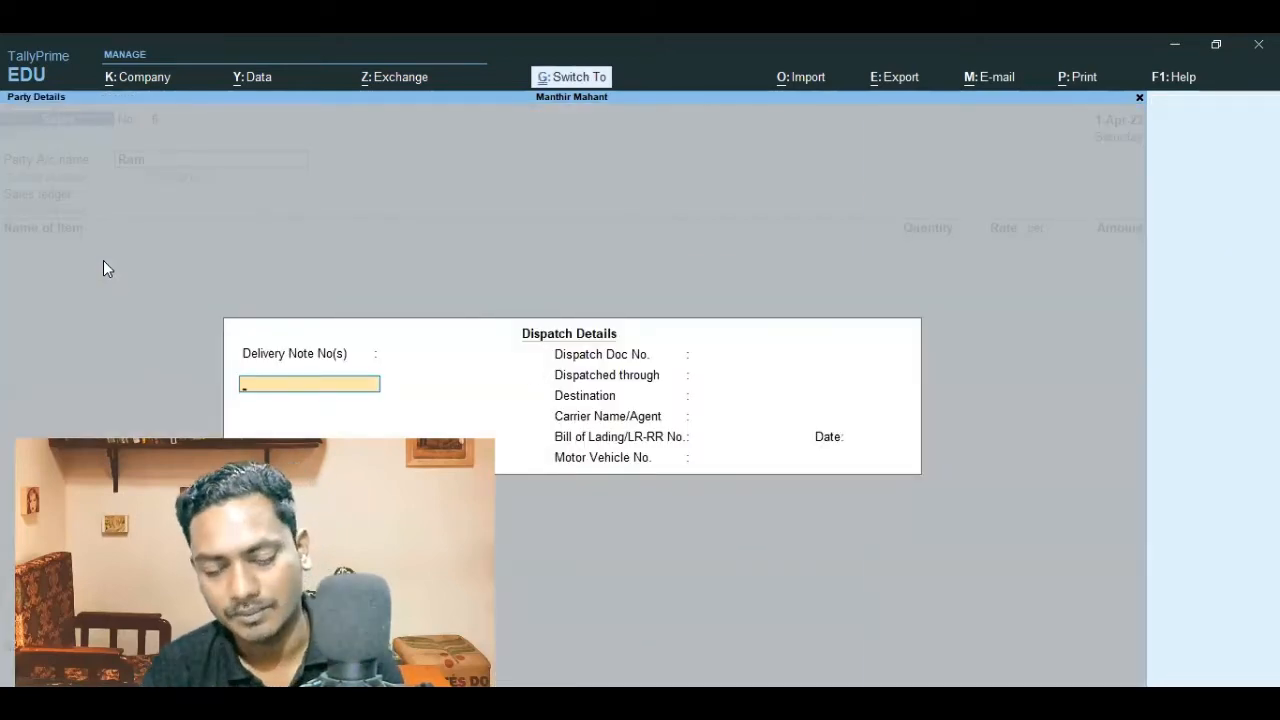
key(ctrl+a)
key(Return)
Add the Biology item to the sales voucher with a quantity of 1 nos at a rate of 900
key(Down)
key(Down)
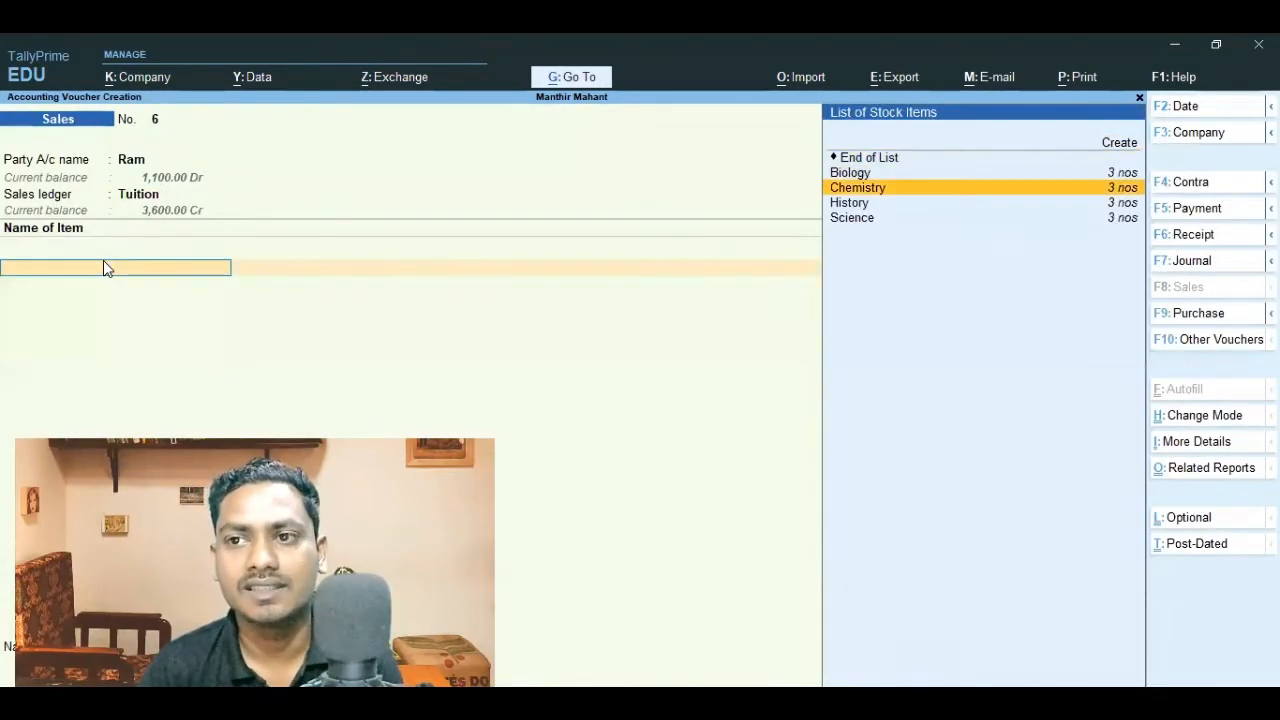
key(Up)
key(Return)
text(1)
key(Return)
key(Return)
key(Return)
key(Return)
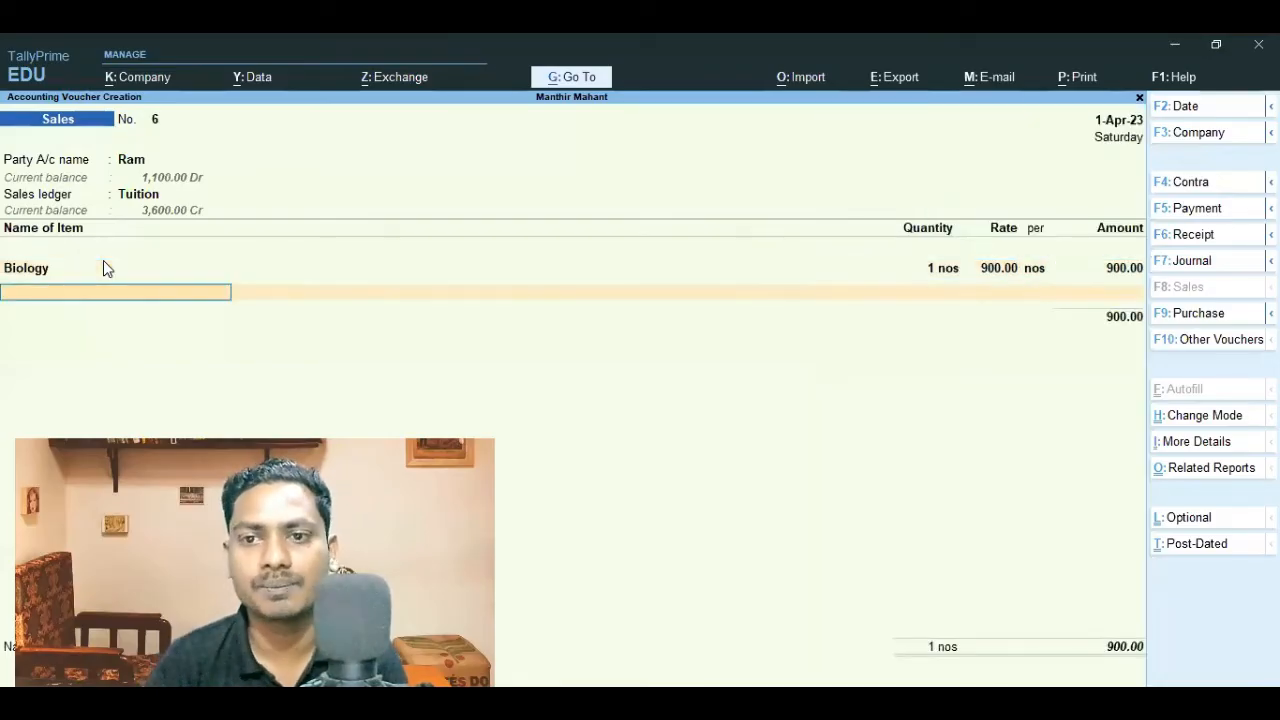
Add the Chemistry item to the sales voucher with a quantity of 1 nos at a rate of 900
key(Down)
key(Down)
key(Return)
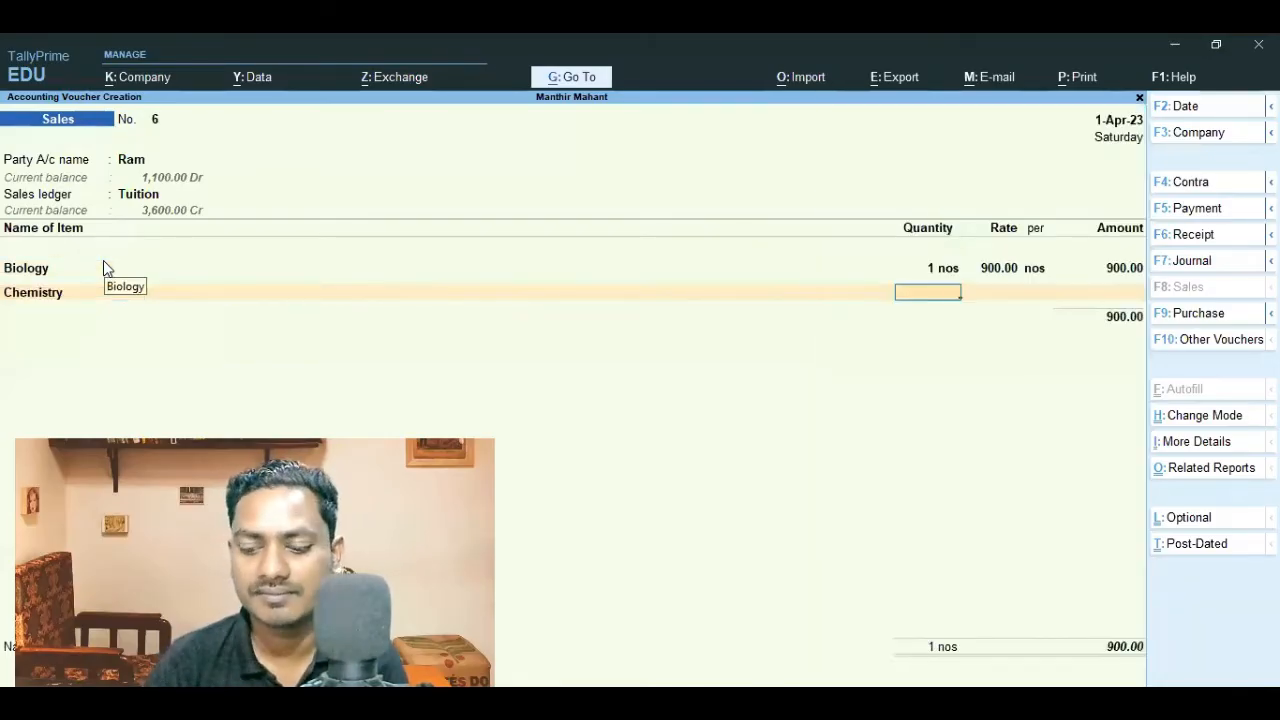
text(1)
key(Return)
key(Return)
key(Return)
key(Return)
Add the History item to the sales voucher with a quantity of 1 nos
key(Down)
key(Down)
key(Down)
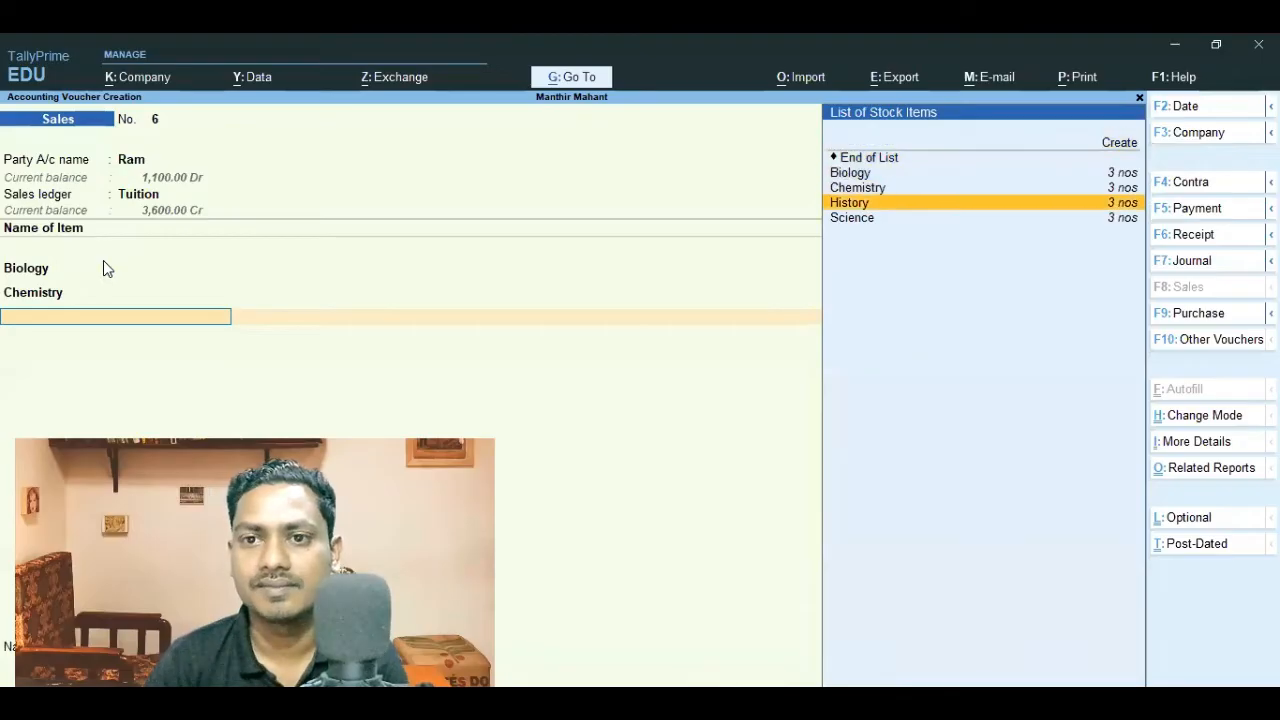
key(Return)
text(1)
key(Return)
key(Return)
key(Return)
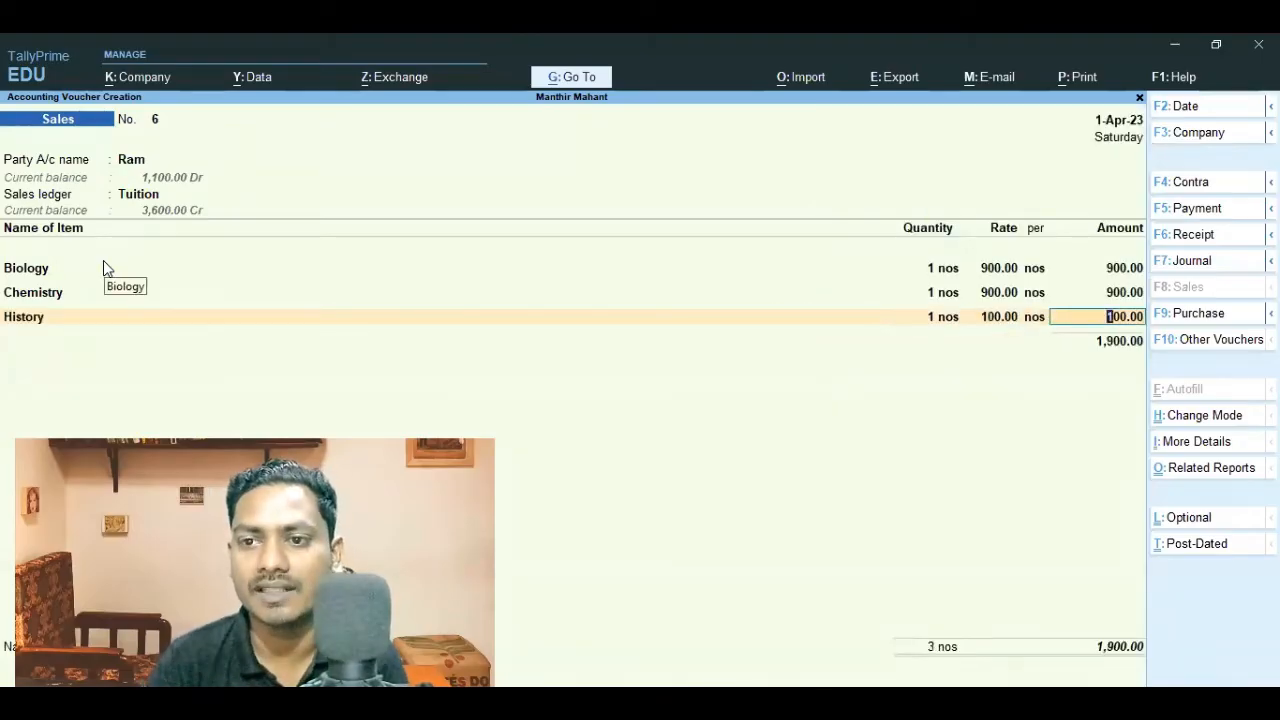
Set the History item's rate to 900 per nos
key(BackSpace)
key(BackSpace)
text(900)
key(Return)
key(Return)
key(Return)
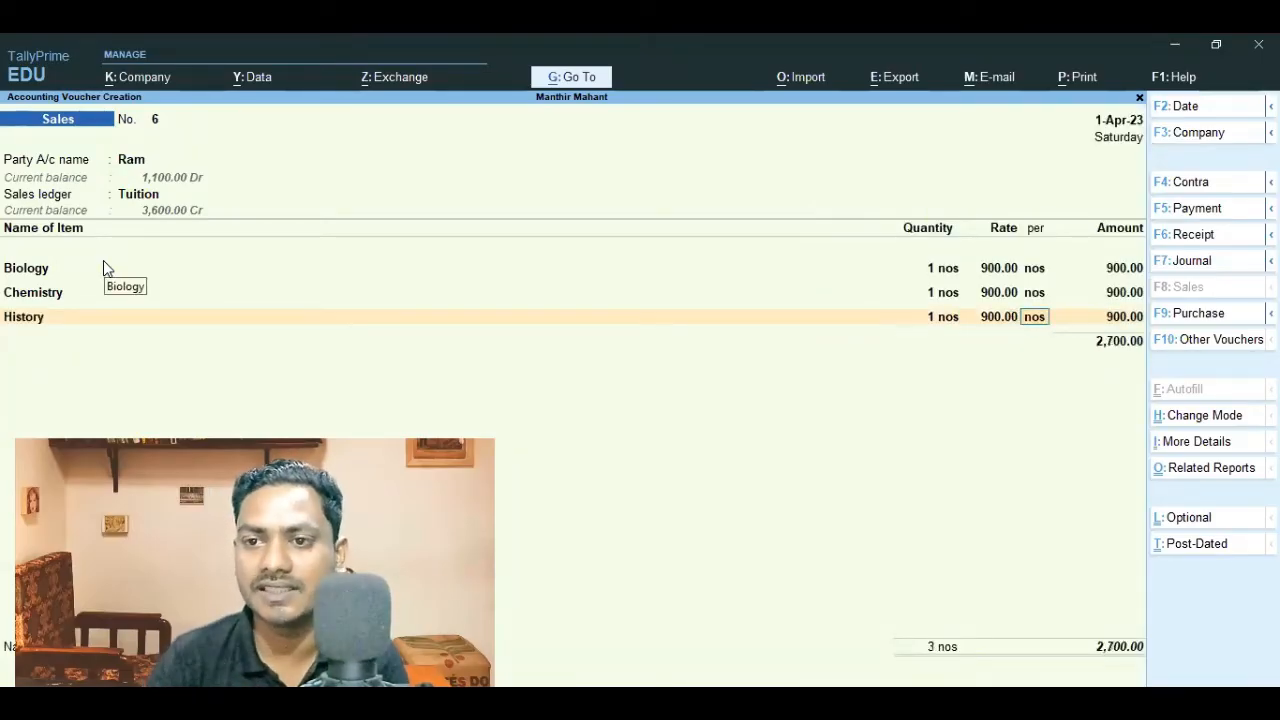
Add the Science item to the sales voucher with a quantity of 1 nos at a rate of 900
key(Down)
key(Down)
key(Down)
key(Down)
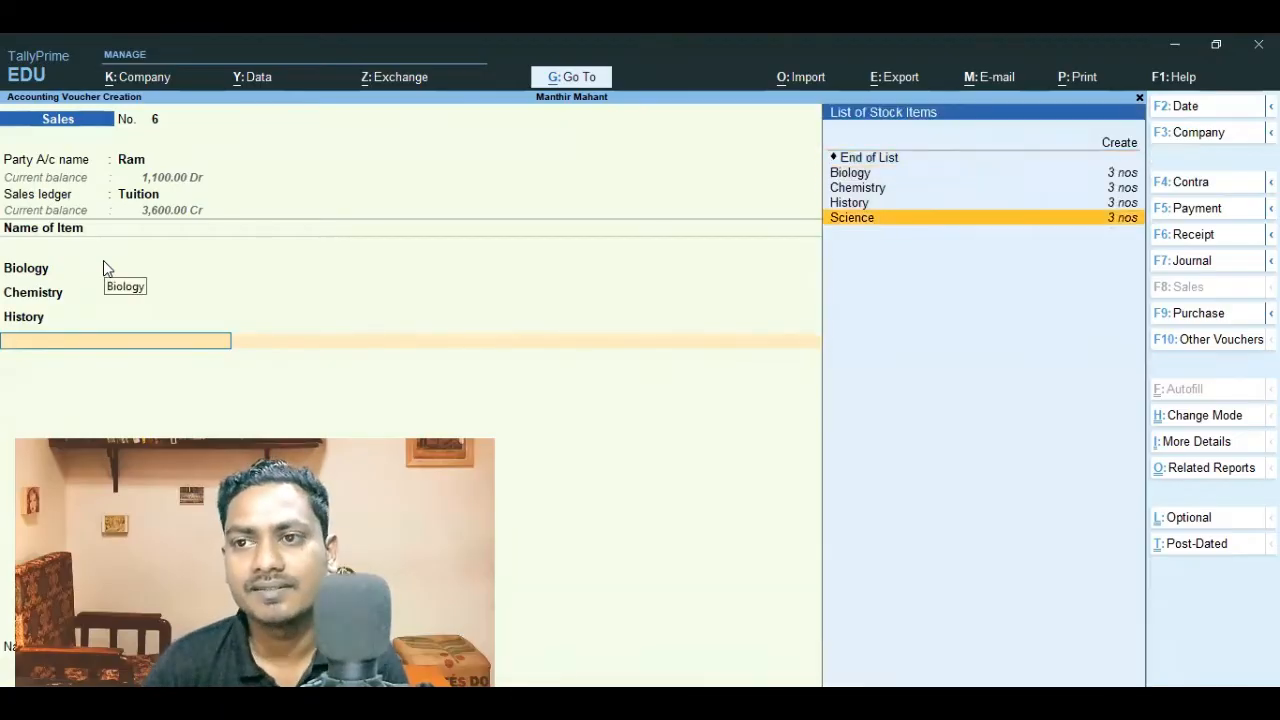
key(Return)
key(Return)
key(Return)
key(Return)
key(Return)
key(Return)
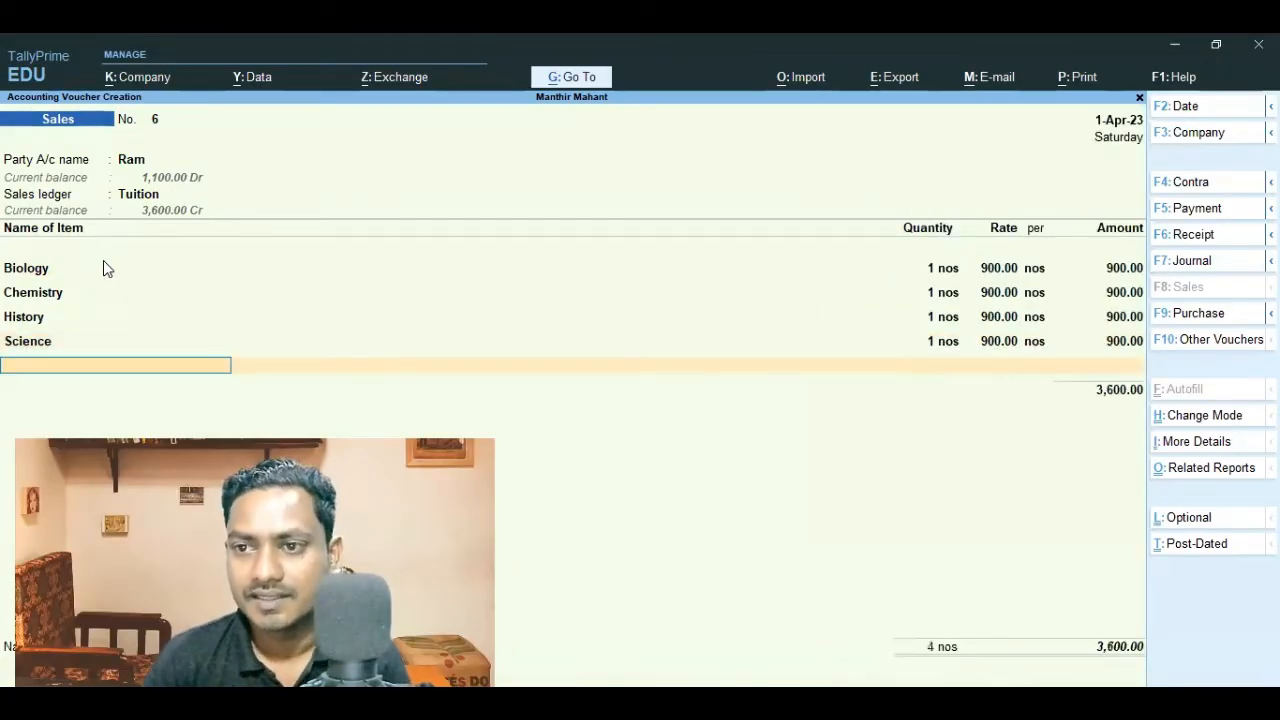
End the item list, accept the default New Ref bill-wise entry for the full amount and save the sales voucher
key(Return)
key(Return)
key(Return)
key(Return)
key(Return)
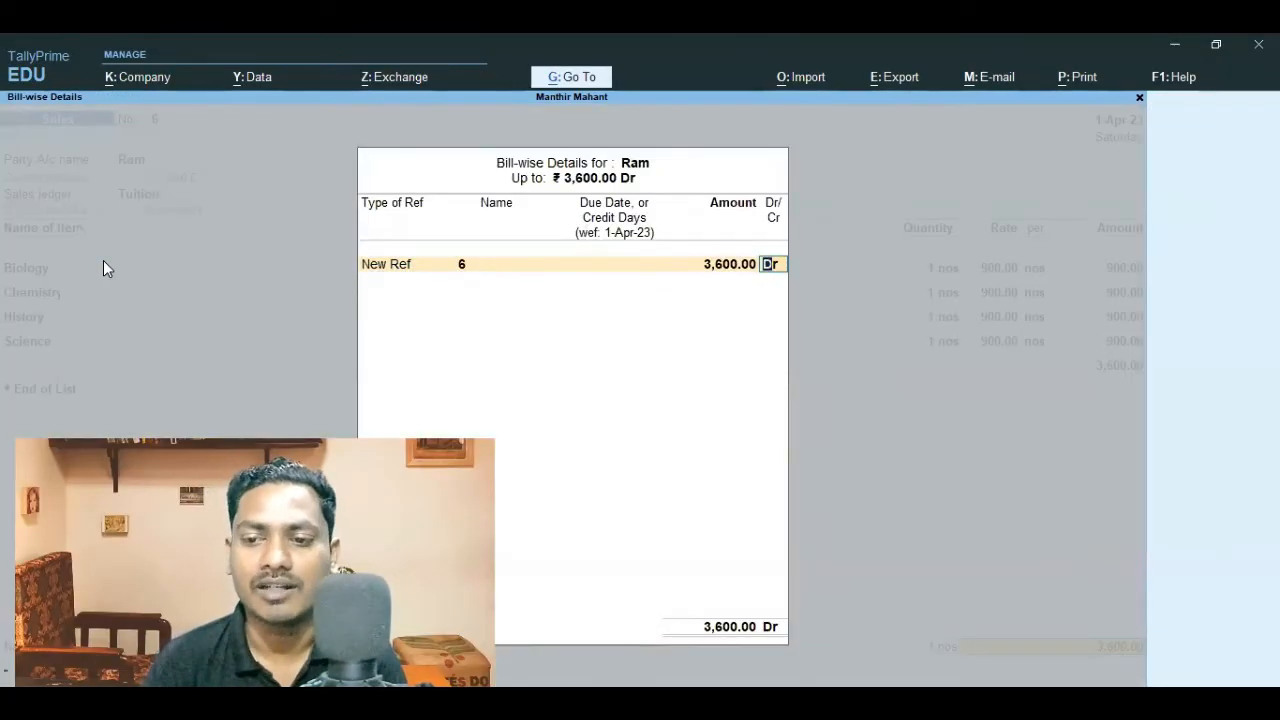
key(Return)
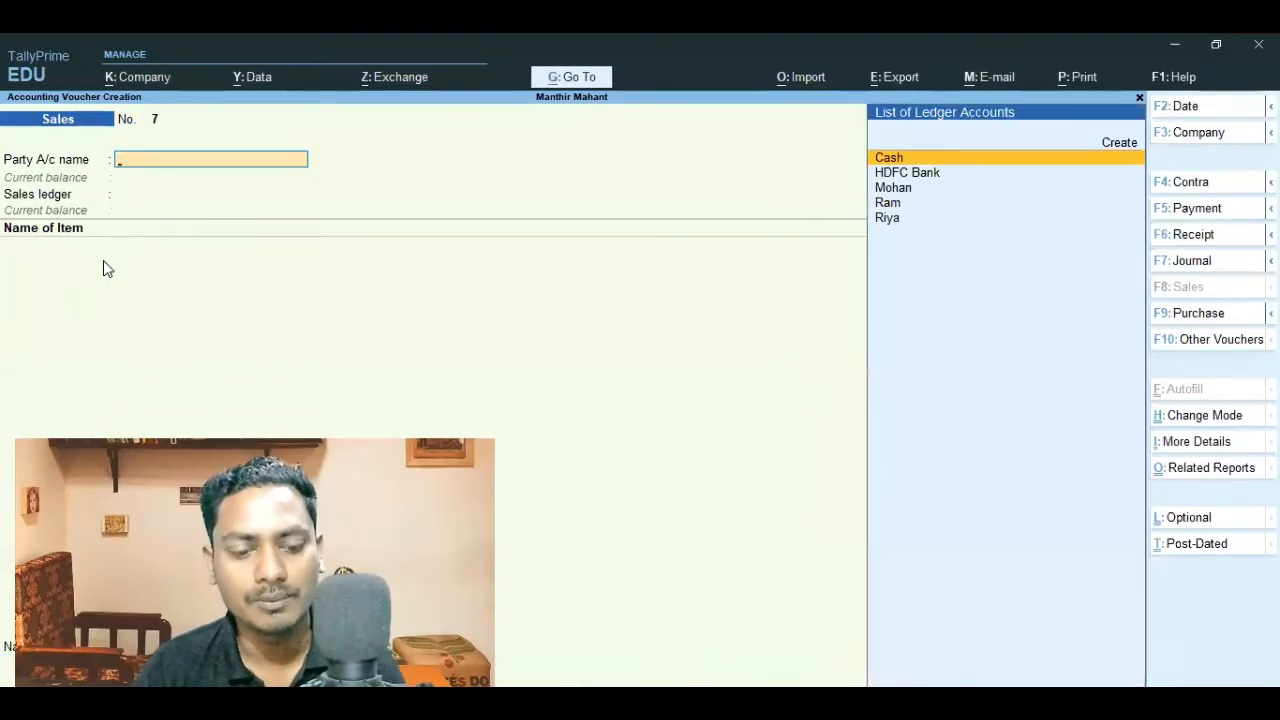
key(F6)
key(Return)
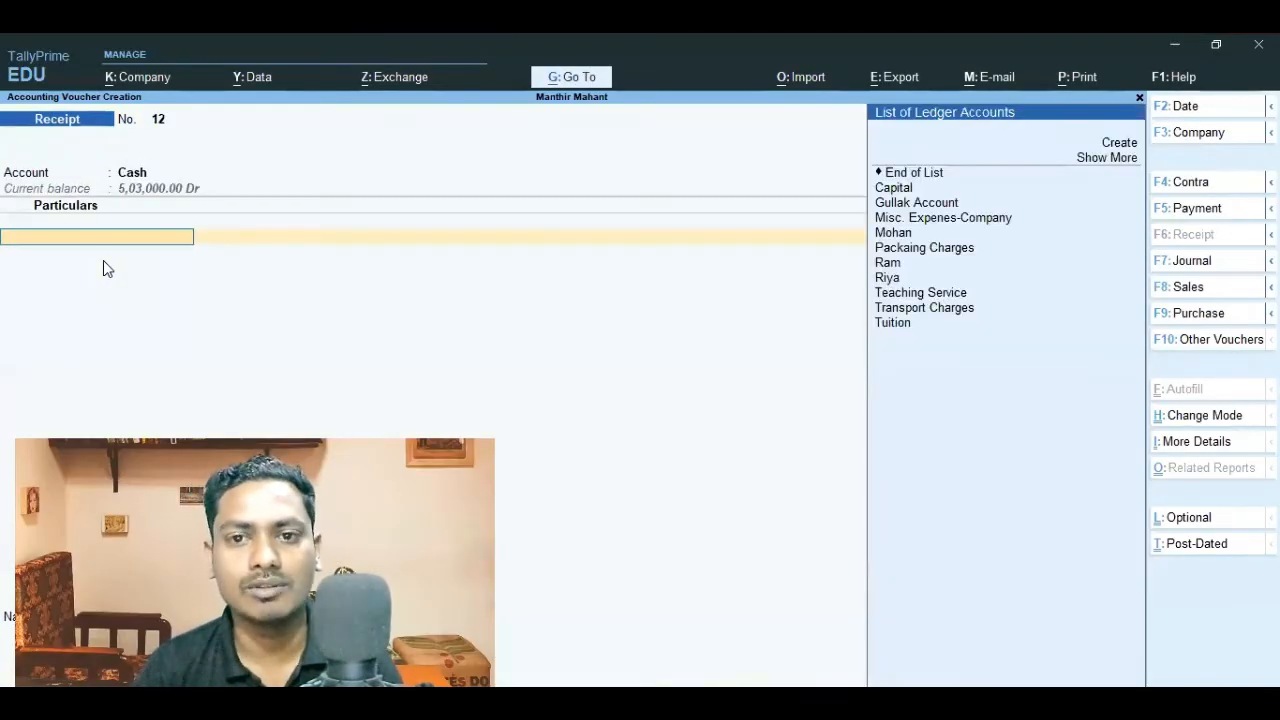
key(Down)
key(Down)
key(Down)
key(Down)
key(Down)
key(Down)
key(Return)
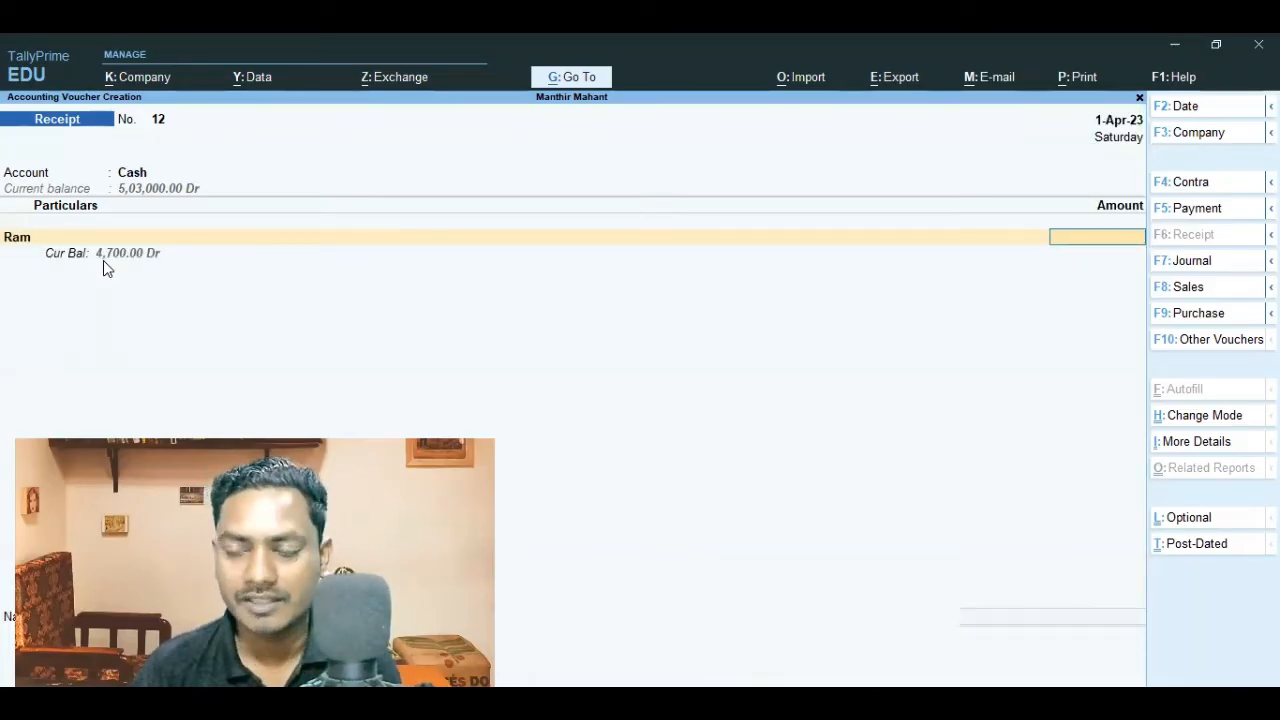
text(5000)
key(Return)
key(Return)
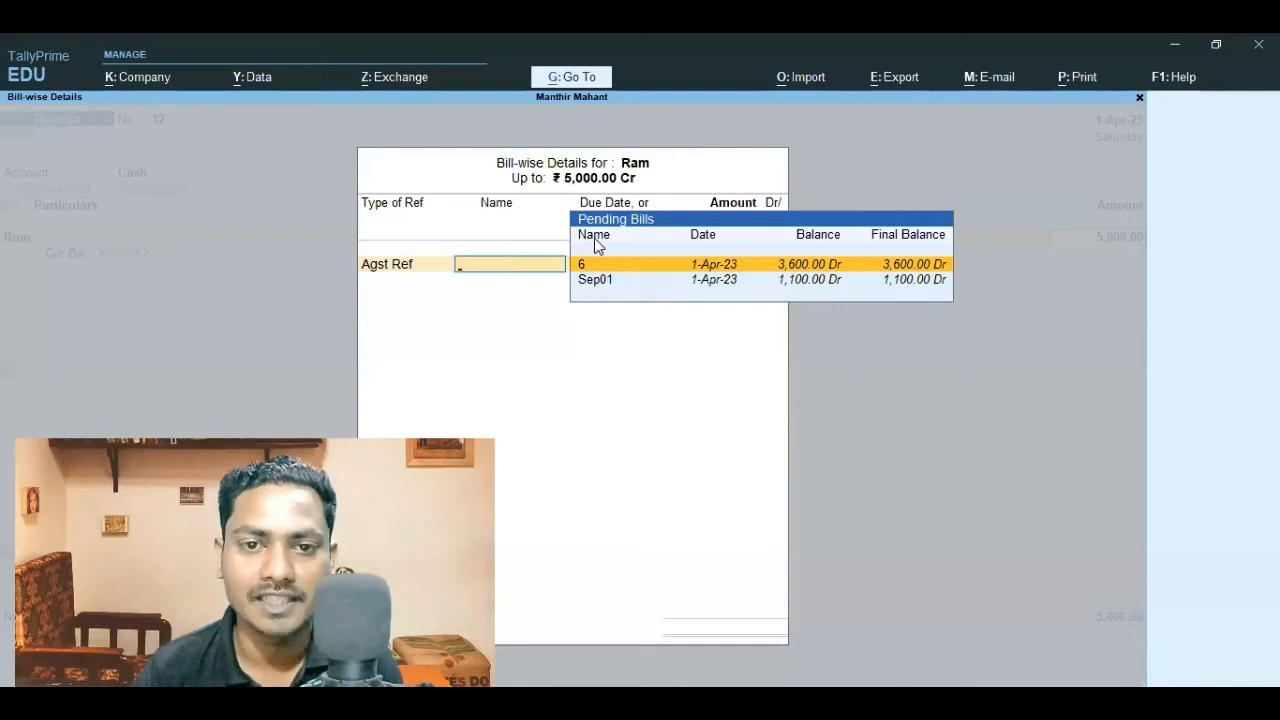
key(Escape)
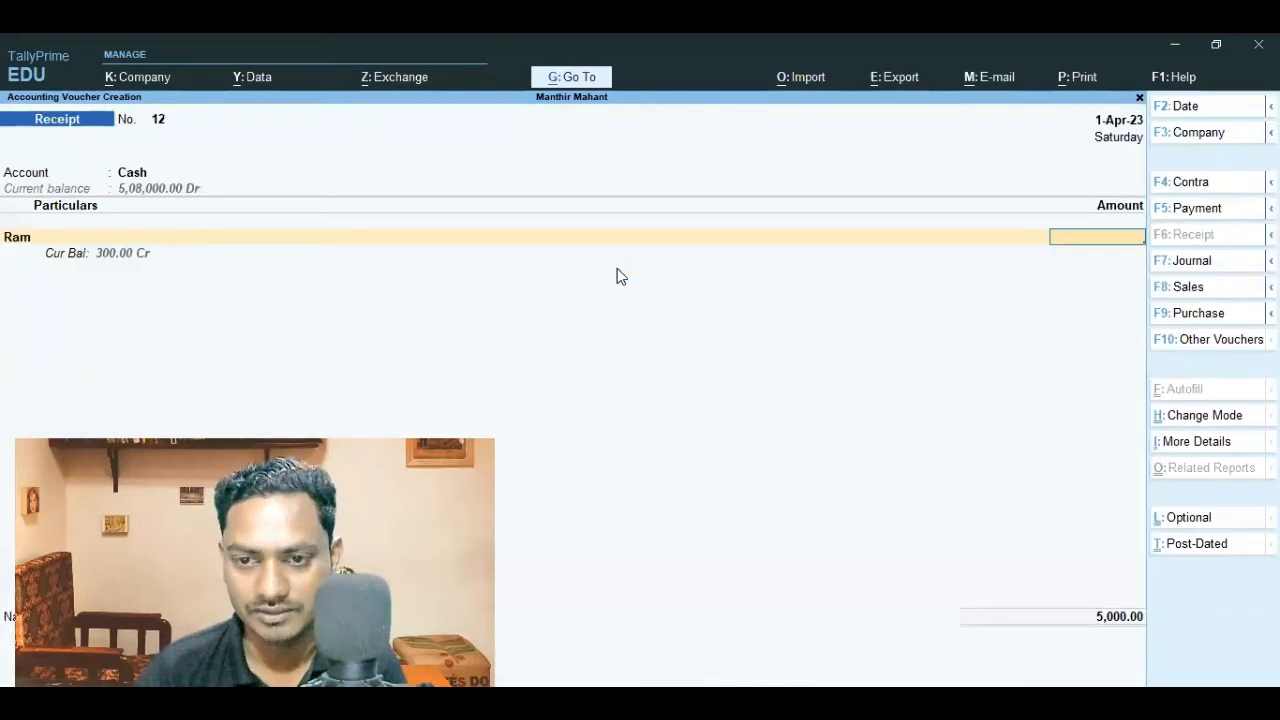
key(Escape)
key(y)
Open the 3,600 sales voucher from the Day Book and go to the customer's bill-wise details
key(Down)
key(Return)
key(Down)
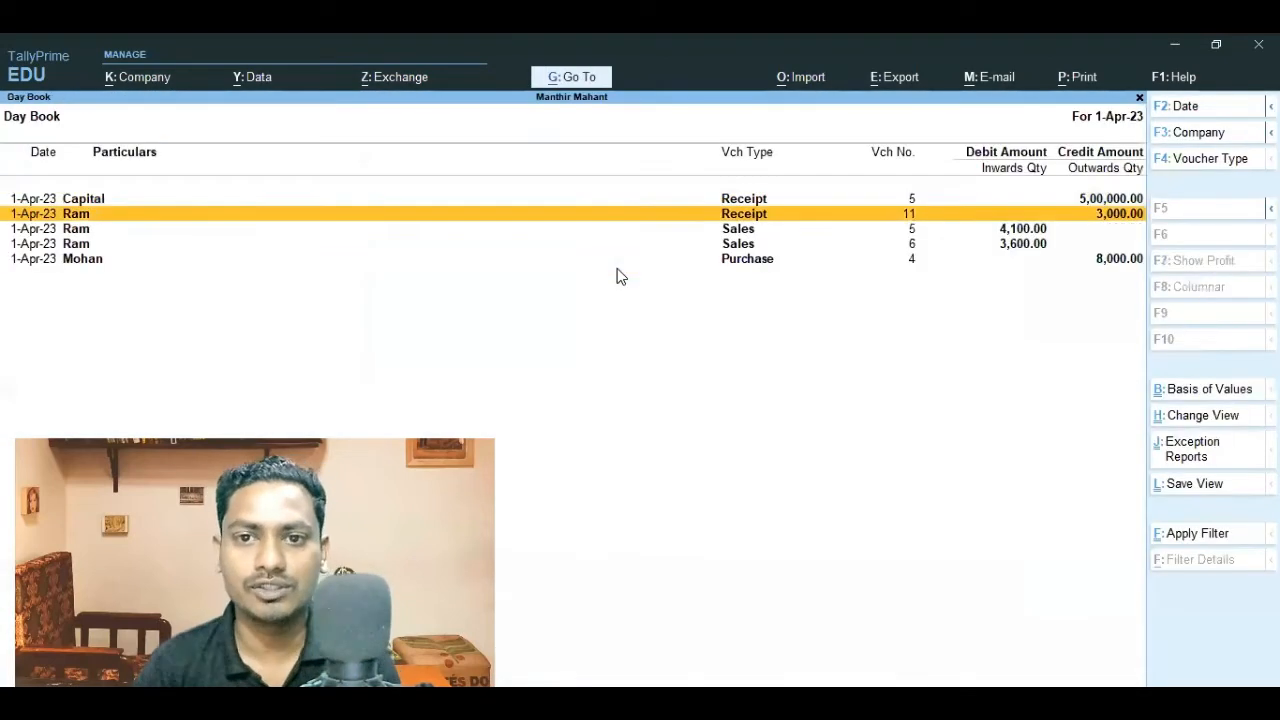
key(Down)
key(Down)
key(Return)
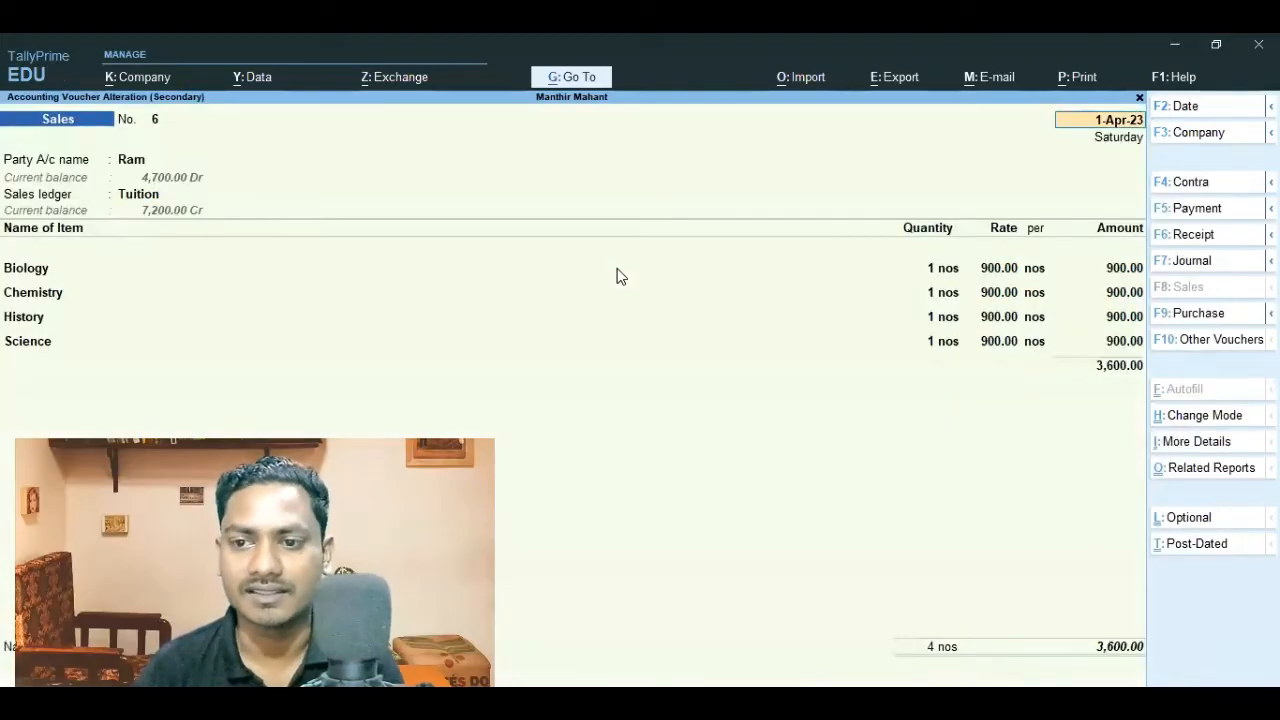
click(1135, 345)
key(Return)
key(Return)
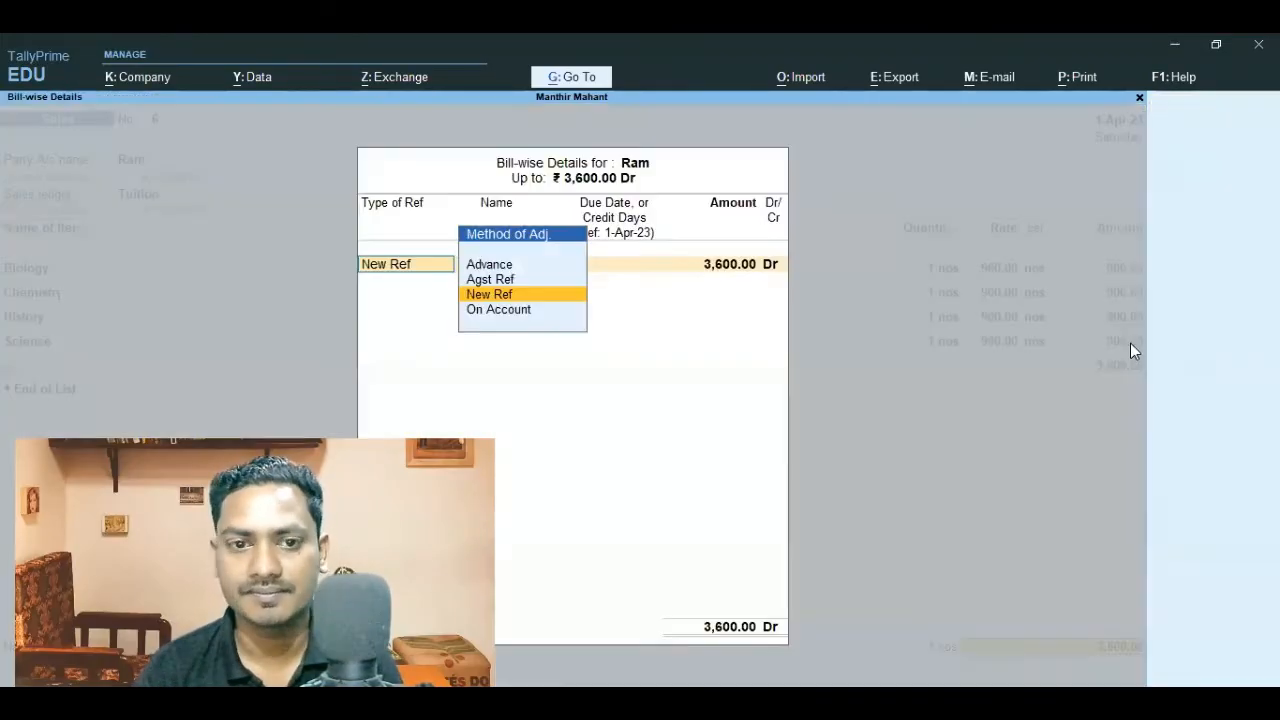
Set the New Ref bill name to Oct01, save the sales voucher and leave the Day Book
key(Return)
text(O)
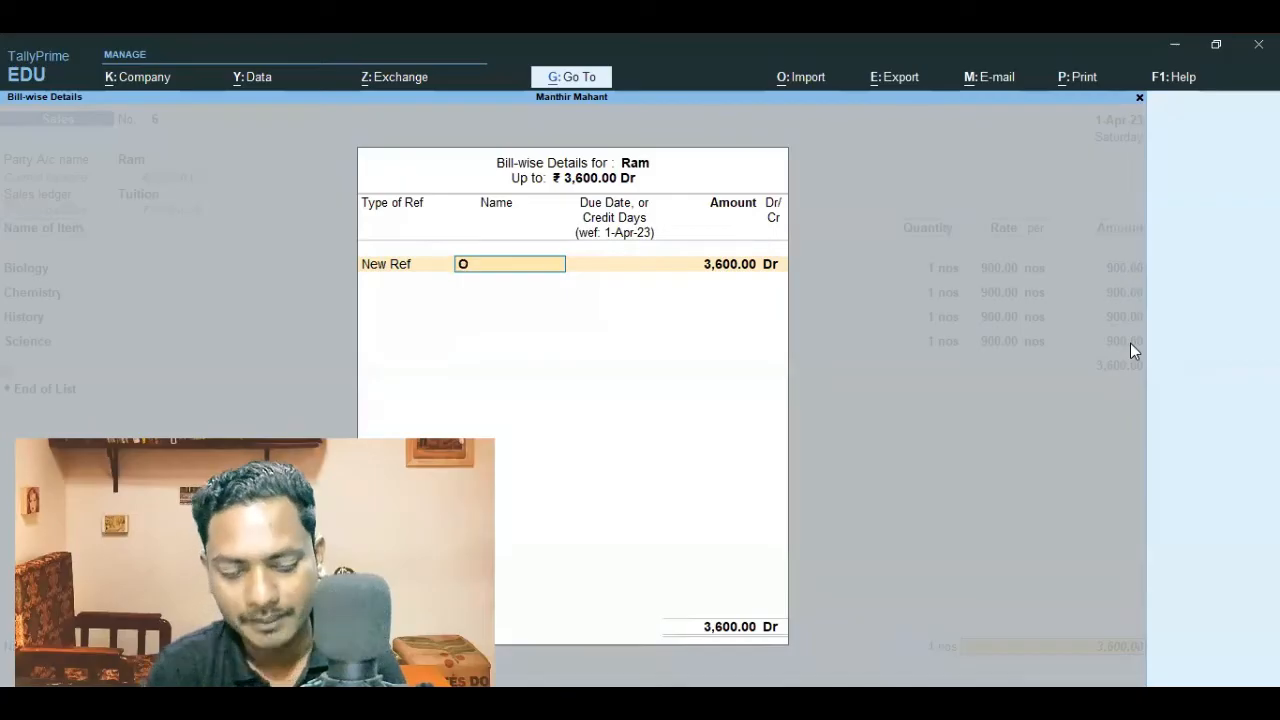
text(ct01)
key(Return)
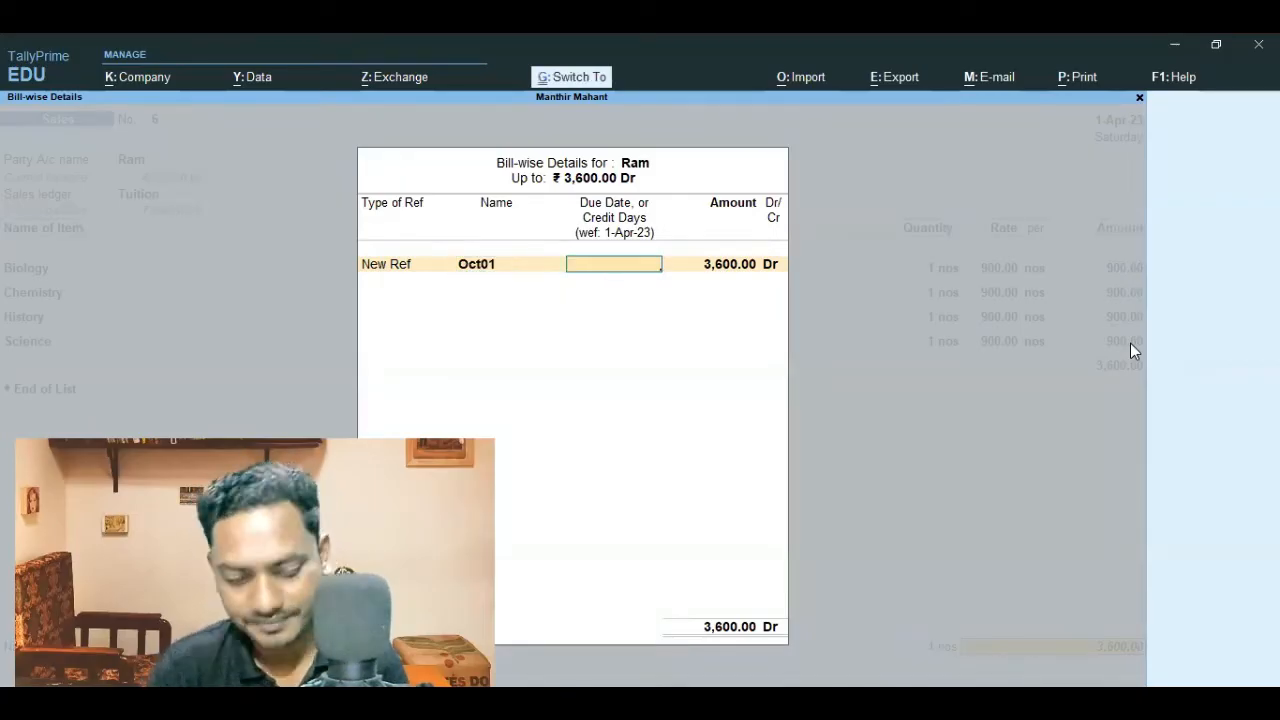
key(ctrl+a)
key(ctrl)
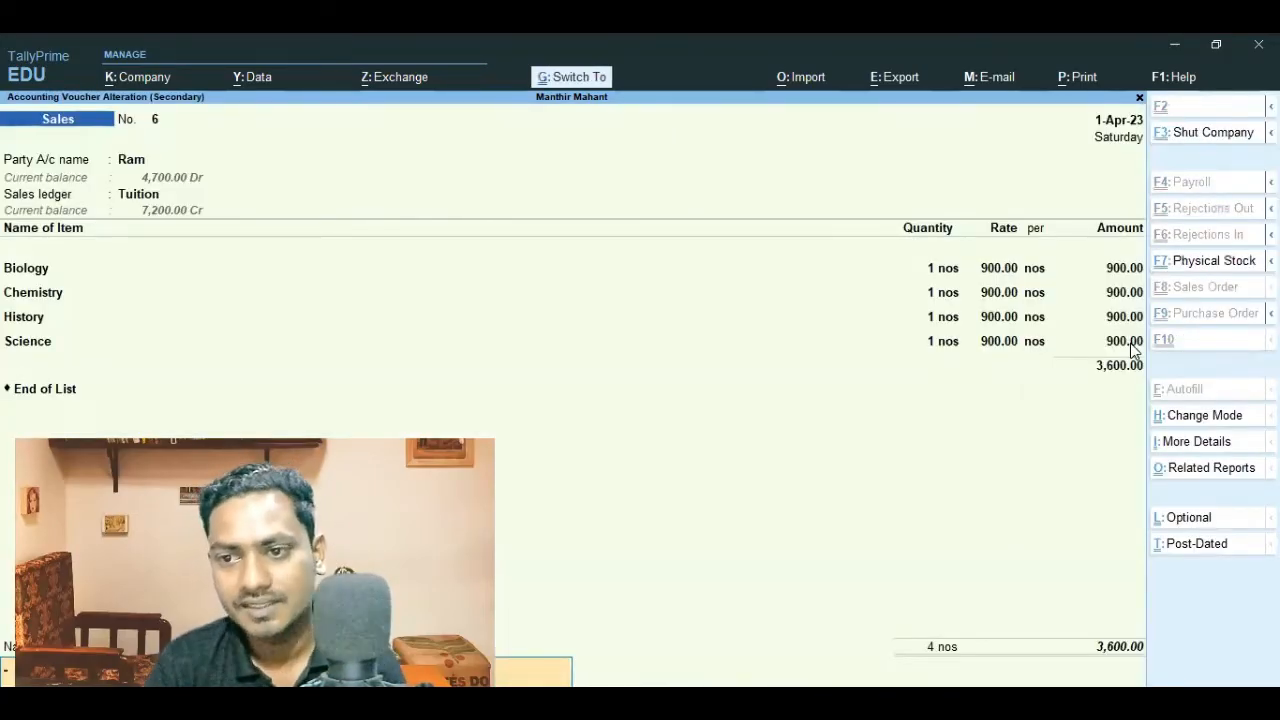
key(ctrl+a)
key(Escape)
Start a payment voucher with Cash as the account and the tuition customer's ledger as the particulars
key(v)
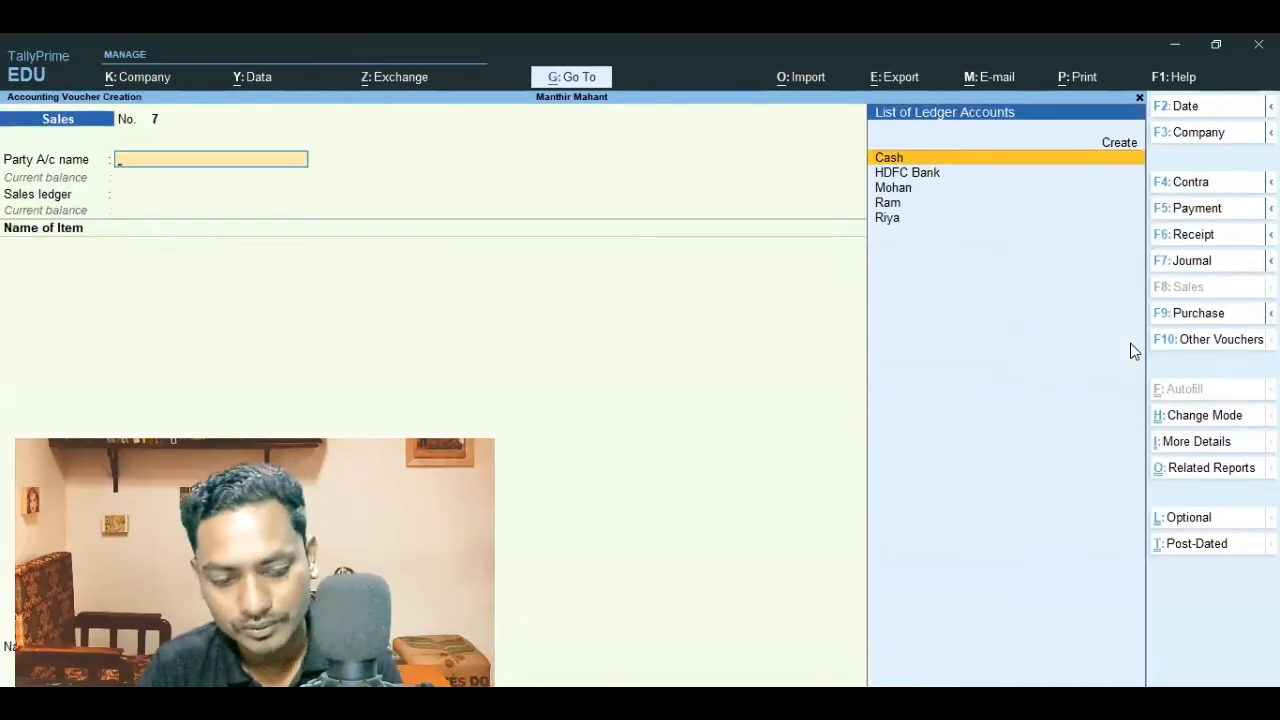
key(F5)
key(Return)
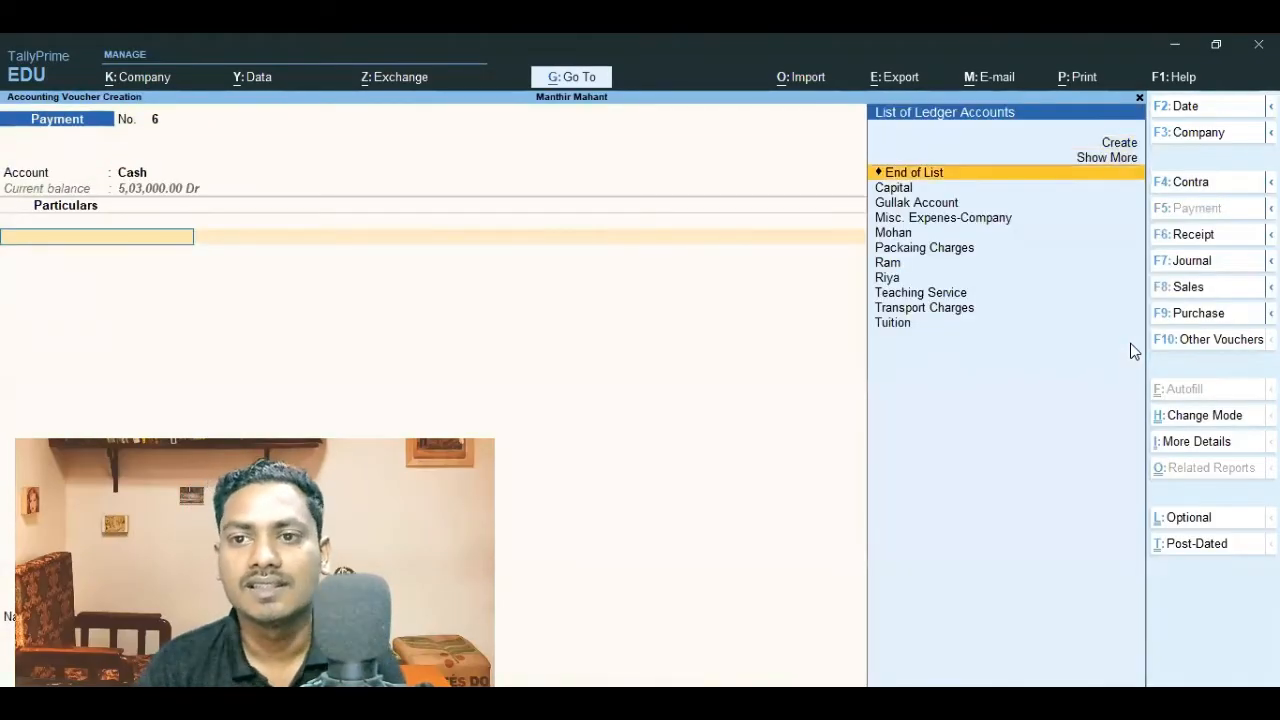
key(Down)
key(Down)
key(Down)
key(Down)
key(Down)
key(Down)
key(Return)
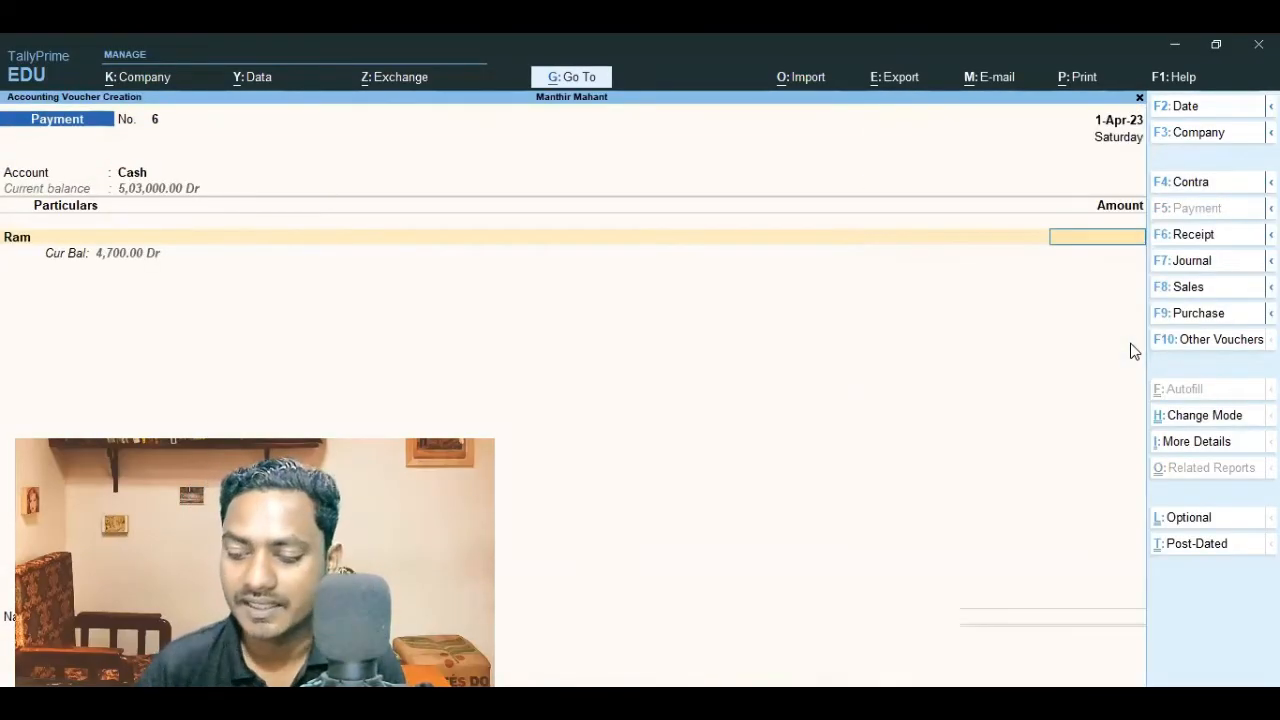
Enter 5,000 as the payment amount and allocate 1,100 of it as Agst Ref to bill Sep01
text(5000)
key(Return)
key(Return)
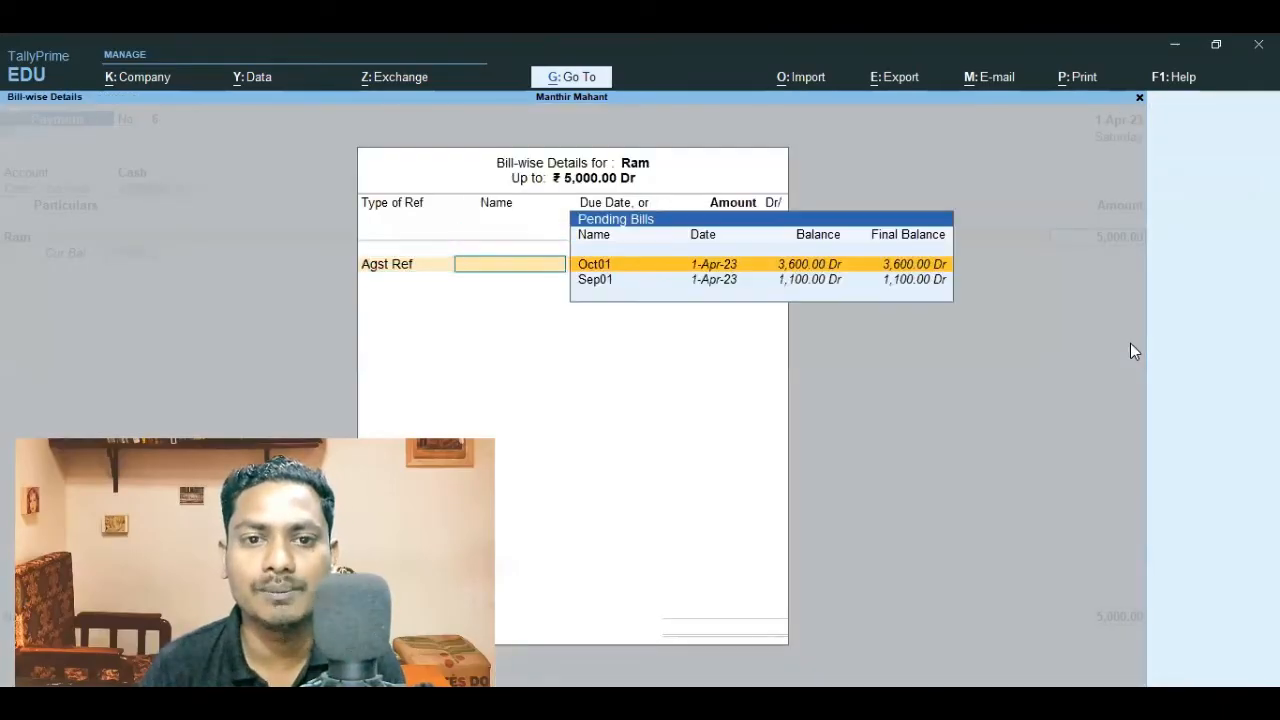
key(Down)
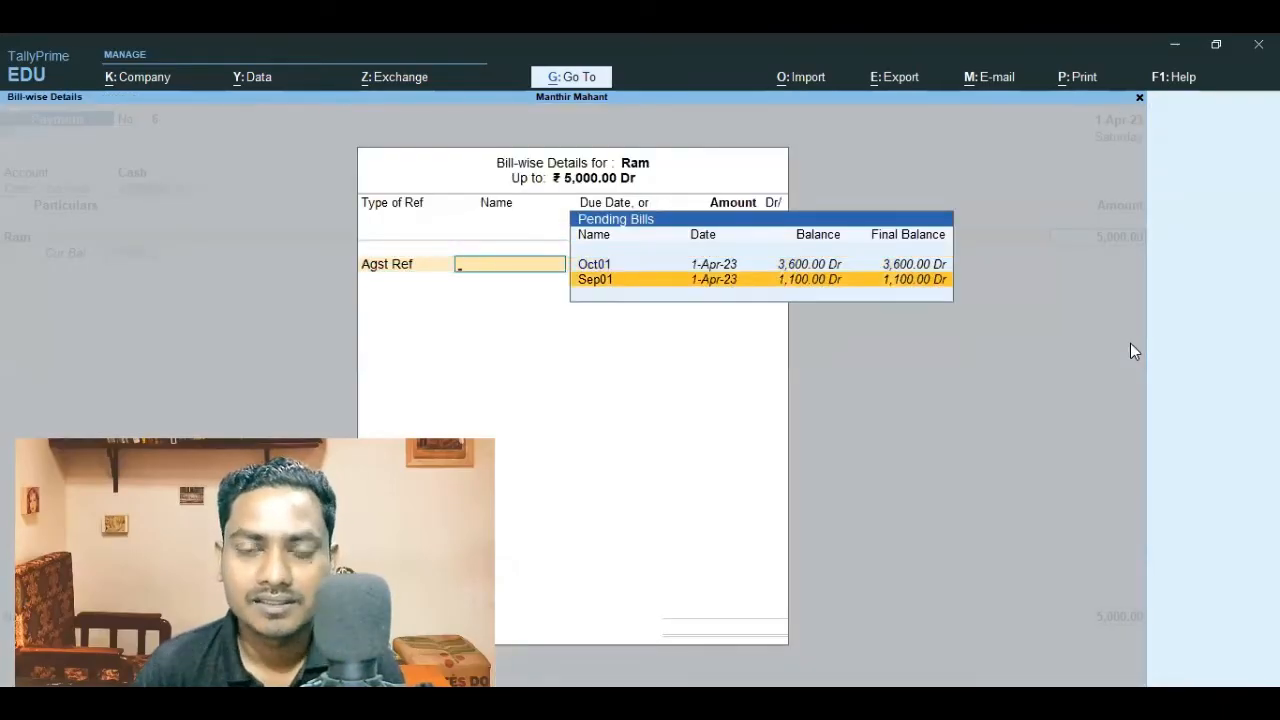
key(Up)
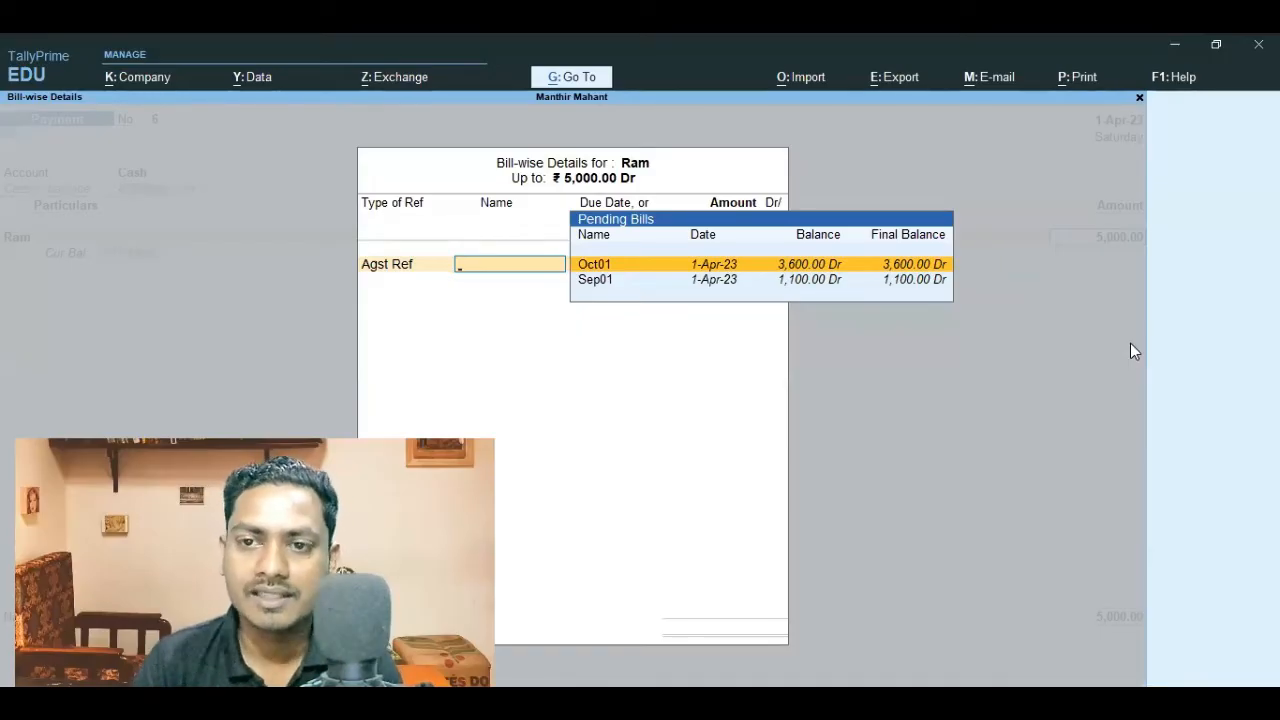
key(Down)
key(Return)
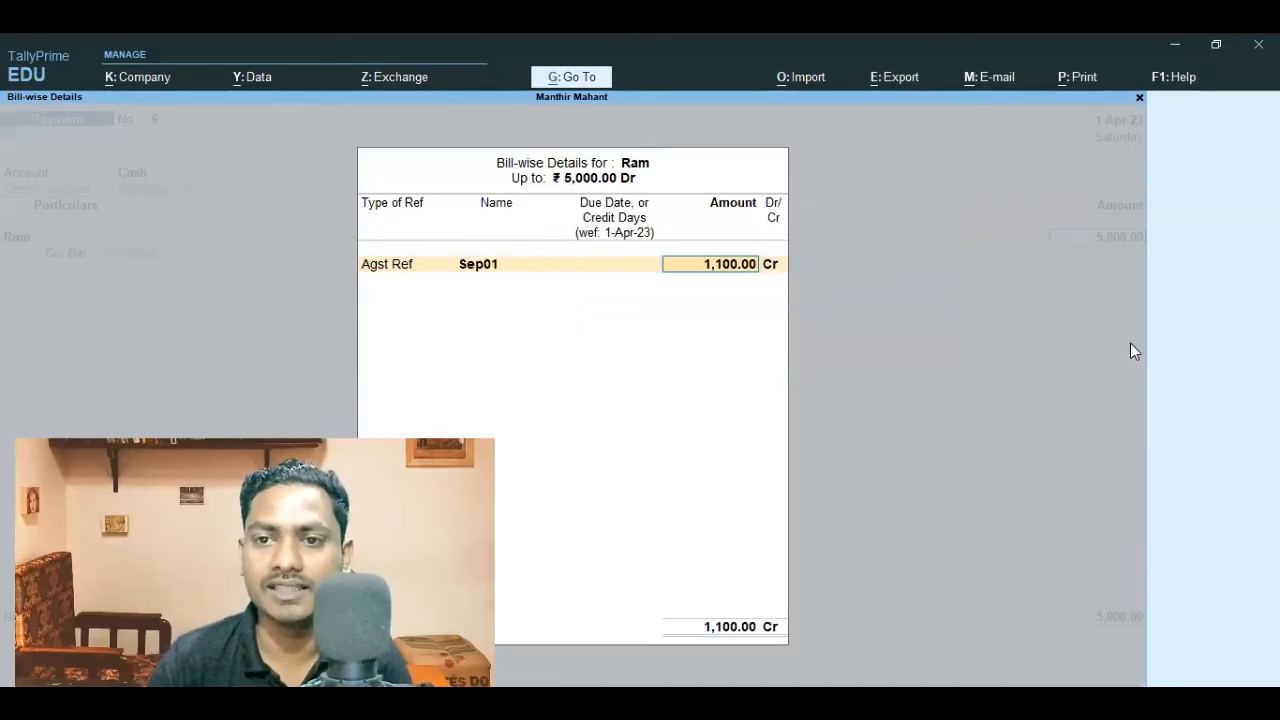
key(Return)
key(Return)
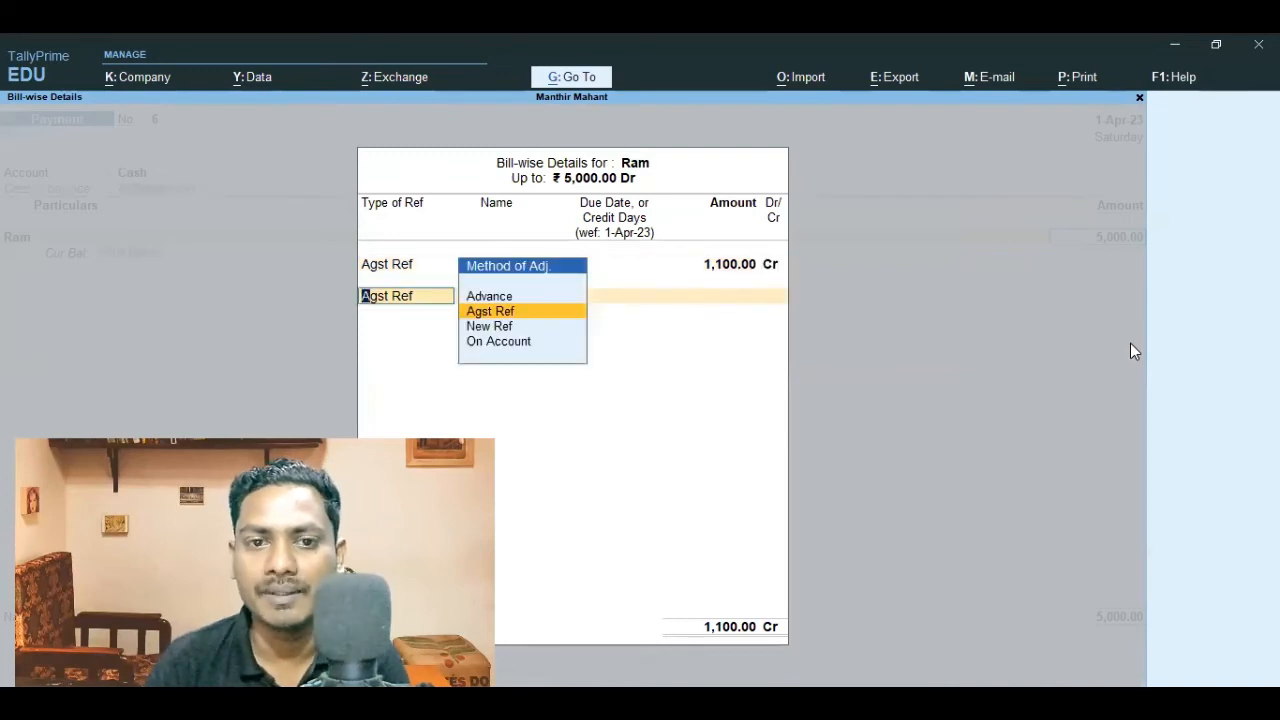
Allocate 3,600 as Agst Ref to bill Oct01 and return to the payment voucher
key(Return)
key(Return)
key(Return)
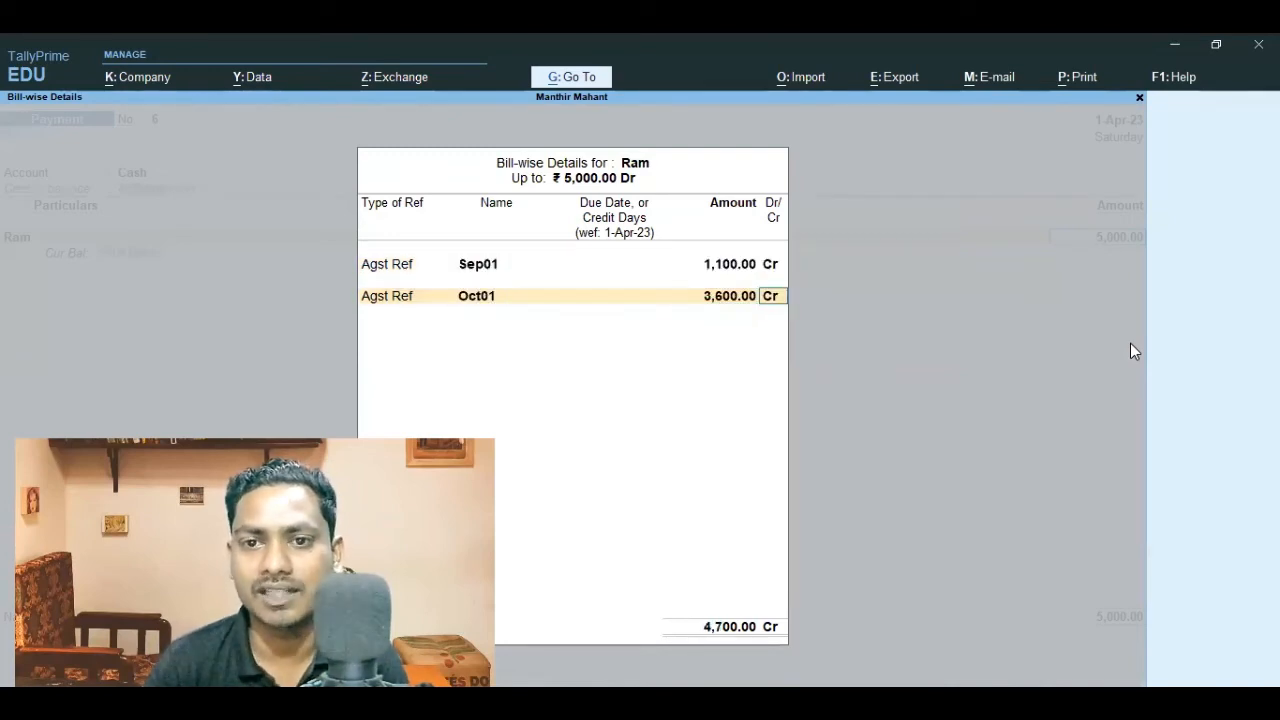
key(BackSpace)
key(BackSpace)
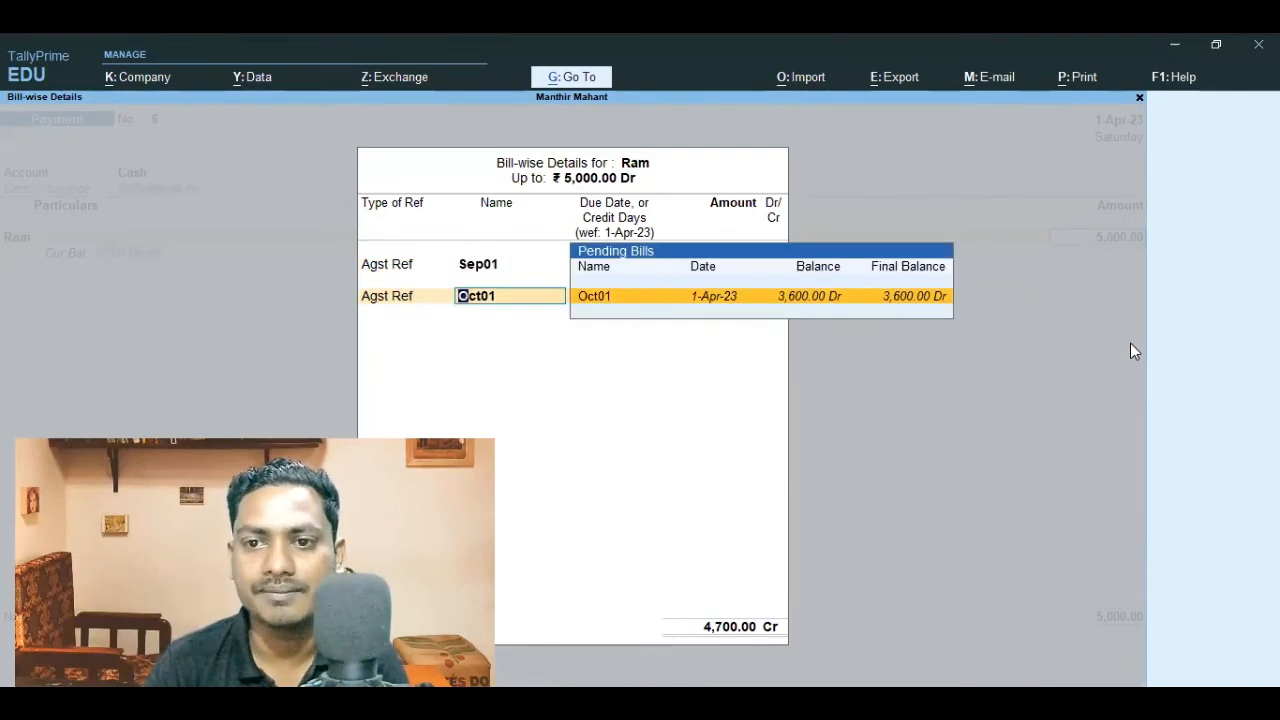
key(Return)
key(Return)
key(Return)
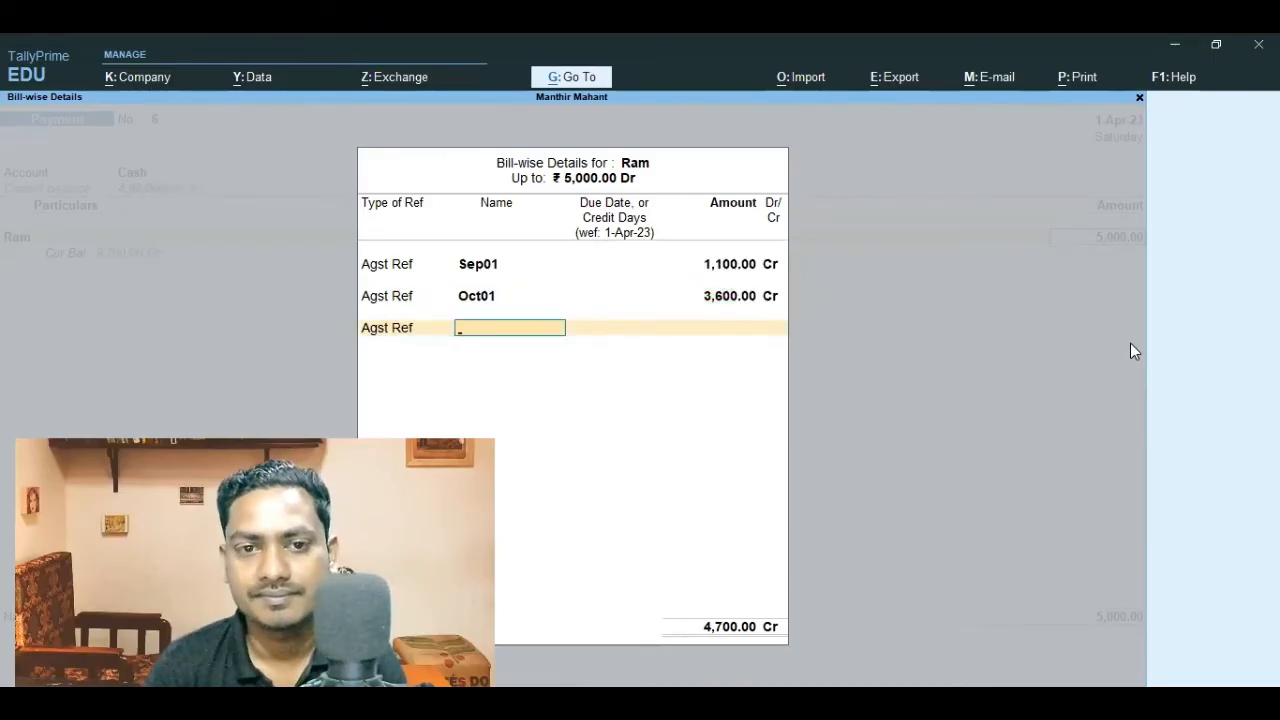
key(BackSpace)
key(BackSpace)
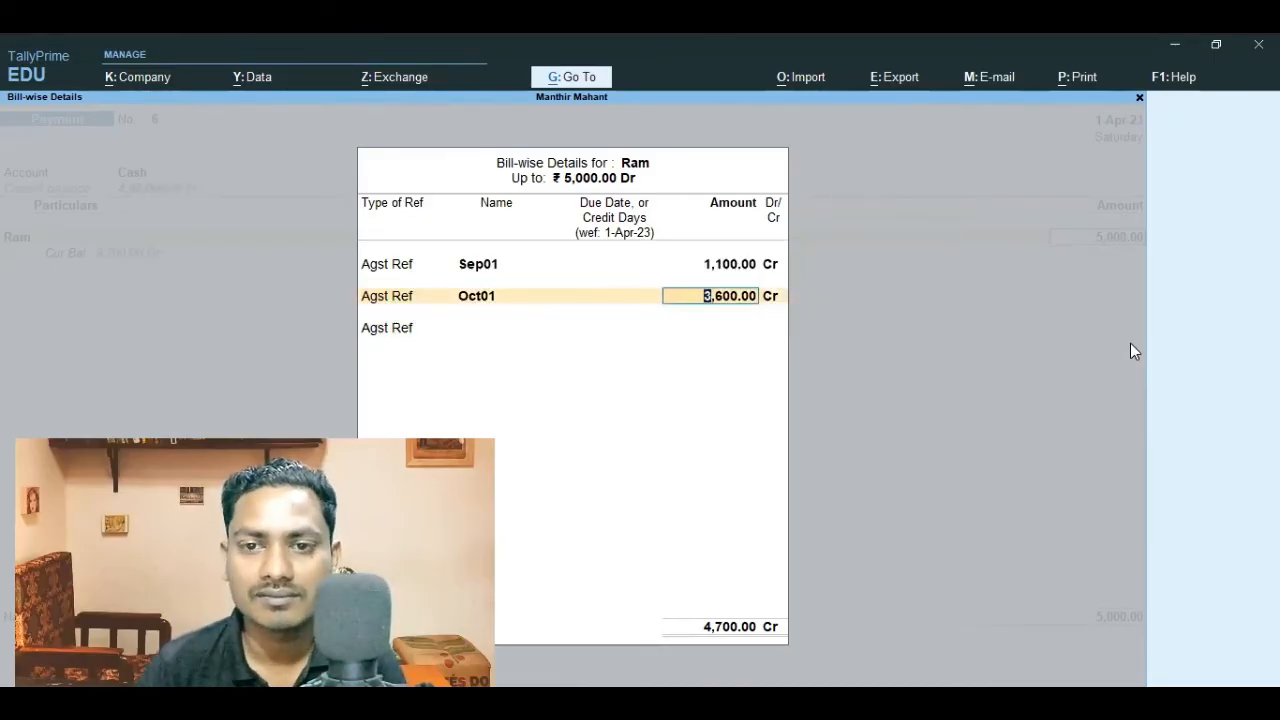
key(Escape)
key(Escape)
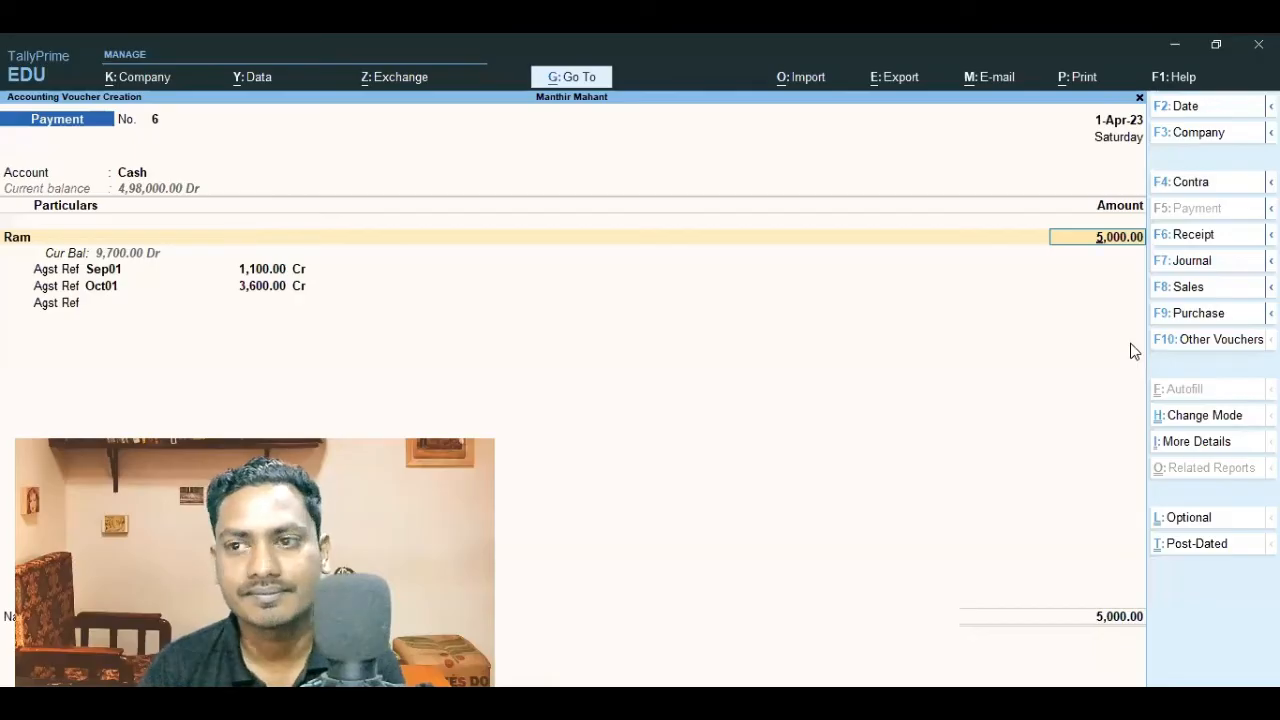
Set the amount allocated to bill Sep01 in the payment voucher to 500
key(Return)
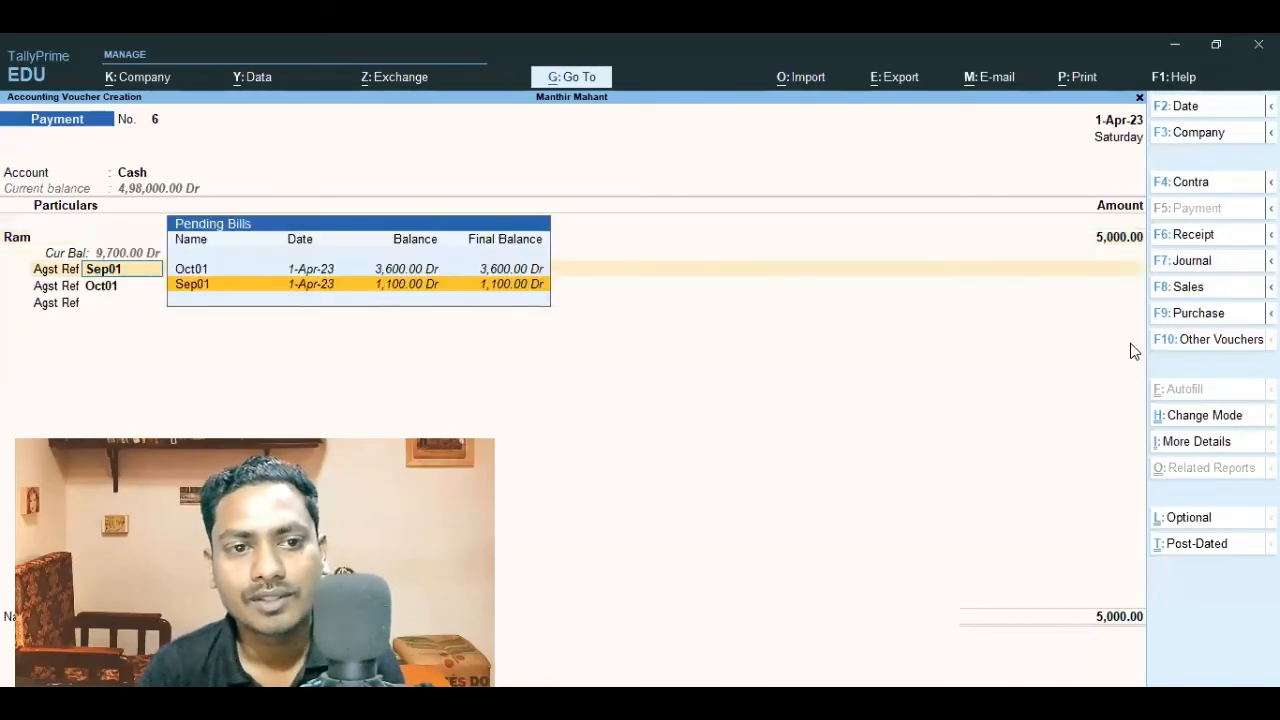
key(Return)
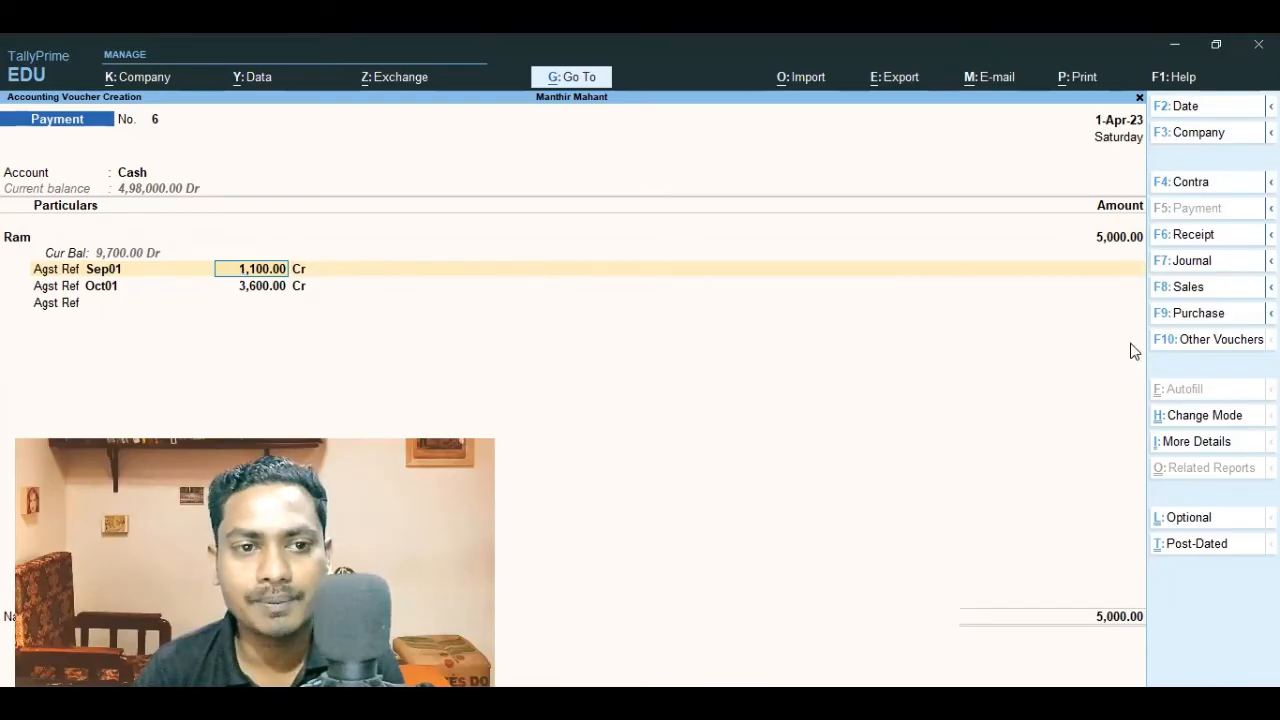
key(Return)
key(Return)
key(Return)
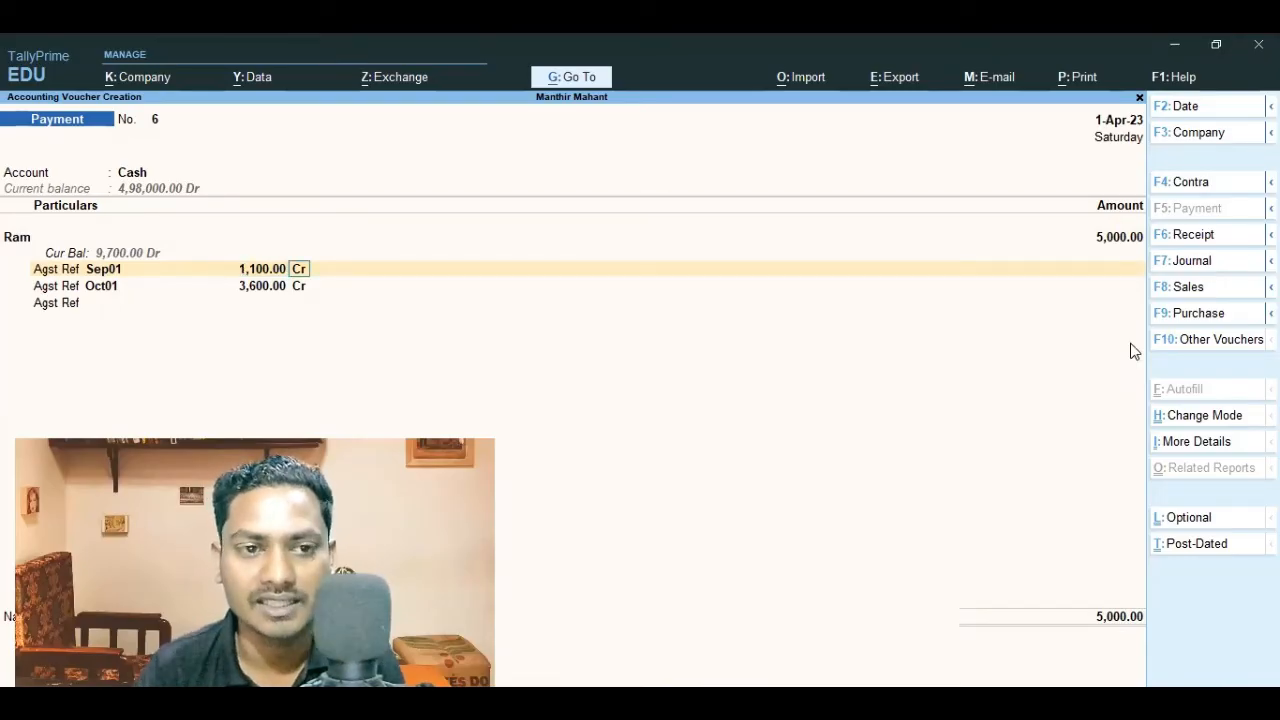
key(BackSpace)
key(BackSpace)
key(BackSpace)
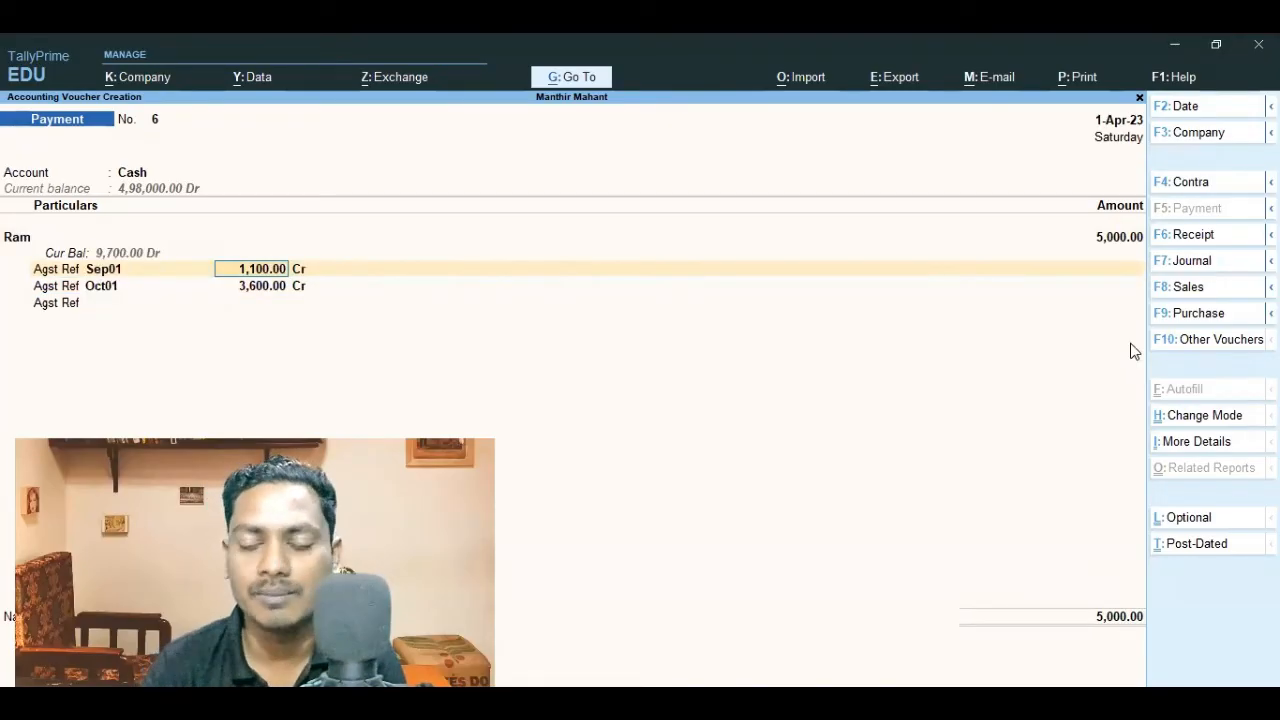
text(500)
key(Return)
key(Return)
Set the amount allocated to bill Oct01 to 4,500, and discard the payment voucher
key(Return)
key(Return)
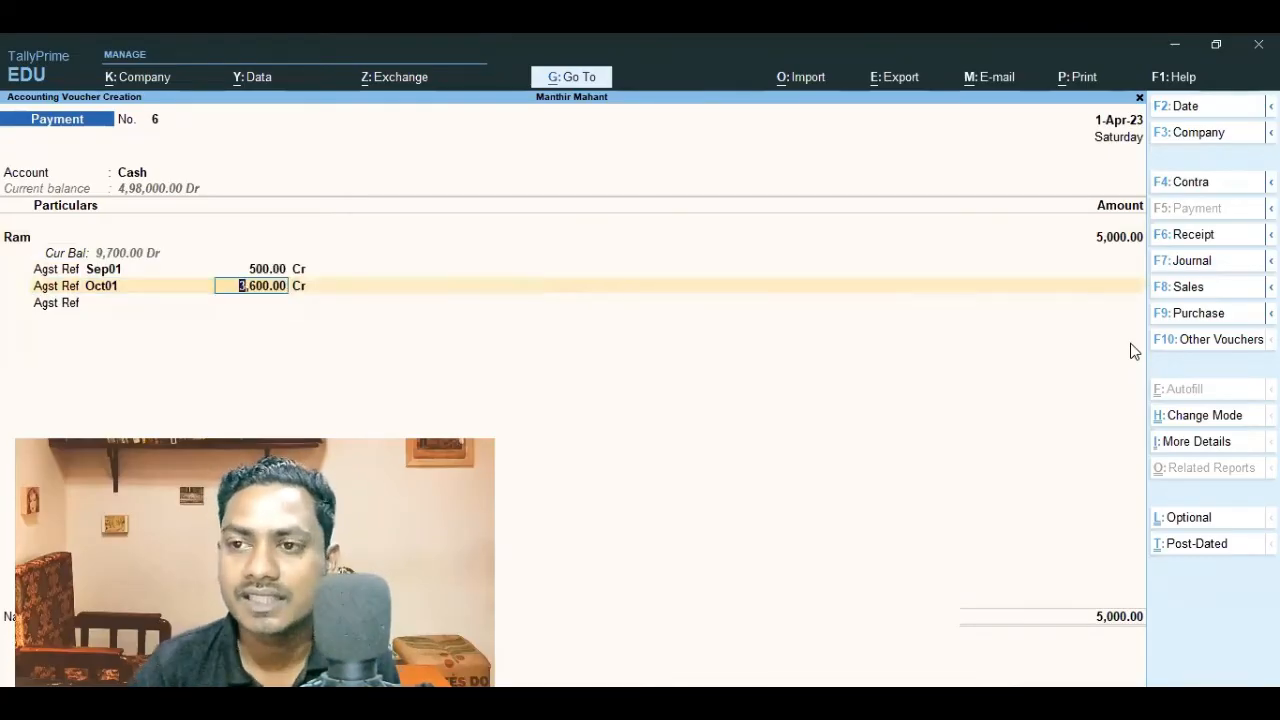
text(4,500)
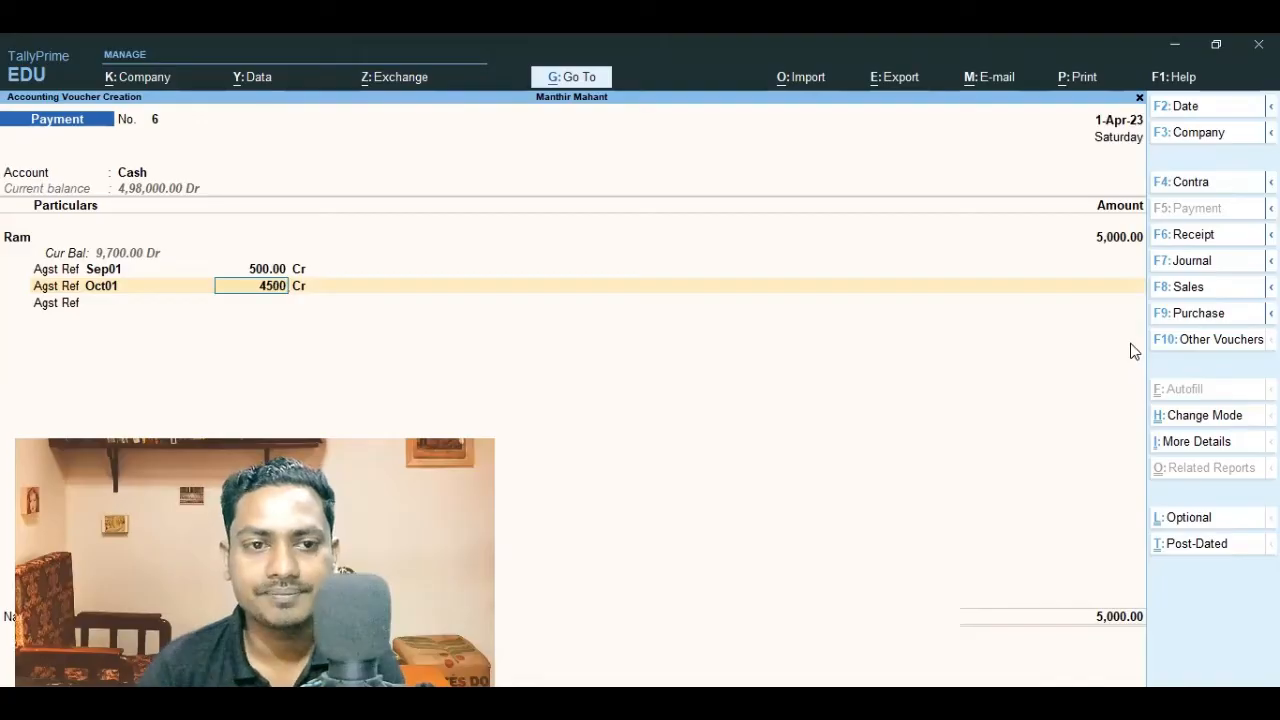
key(Return)
key(Return)
key(Return)
key(BackSpace)
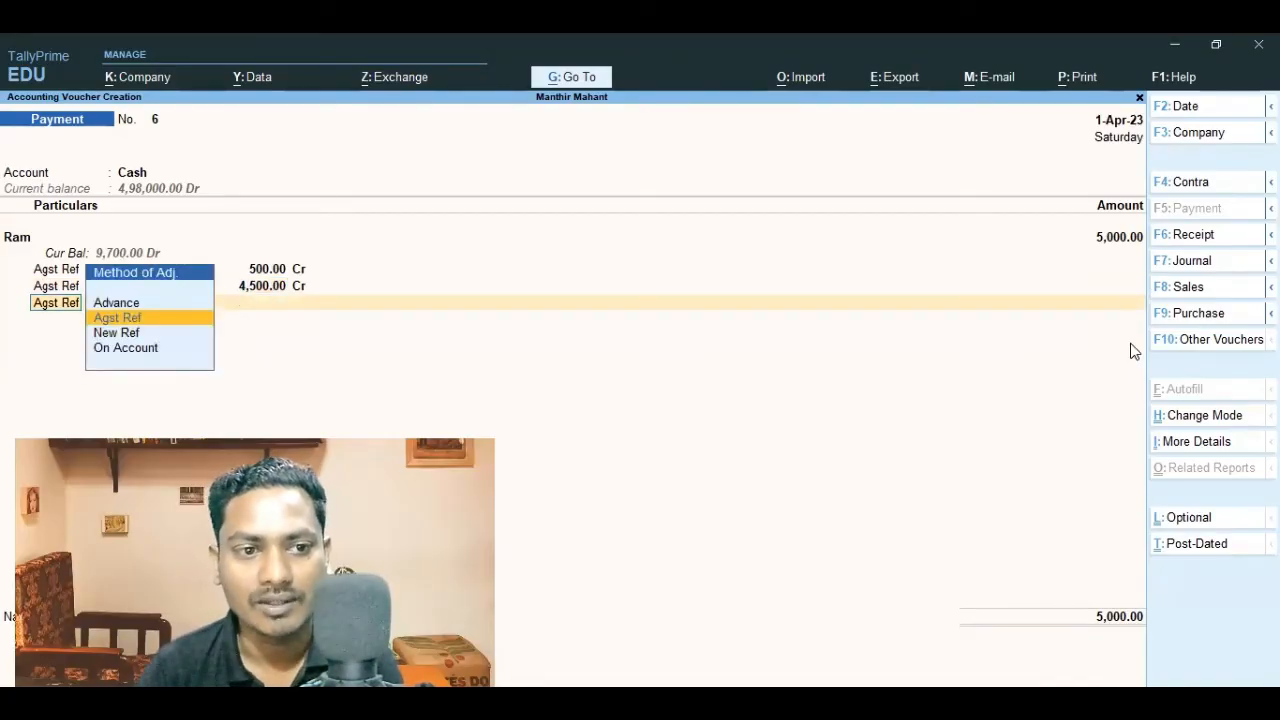
key(Escape)
key(Escape)
key(Return)
key(Return)
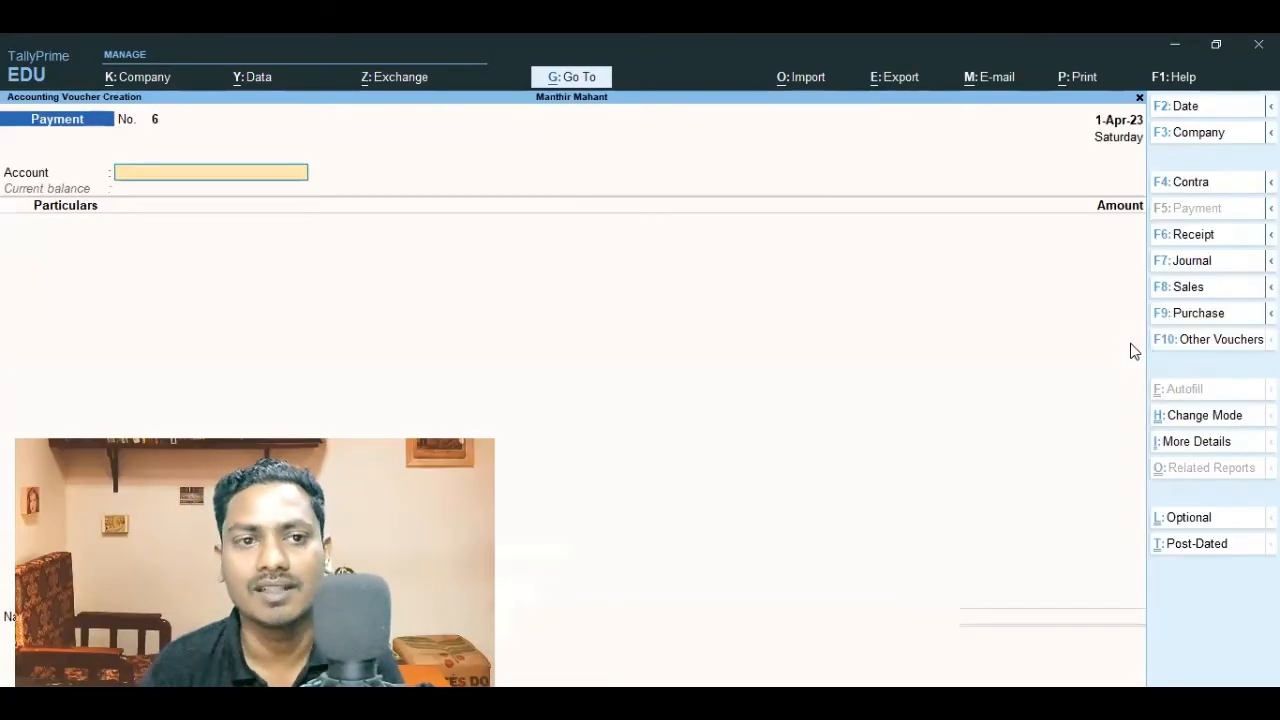
Fill the blank payment voucher with Cash as the account and the tuition customer's ledger as the particulars
key(Return)
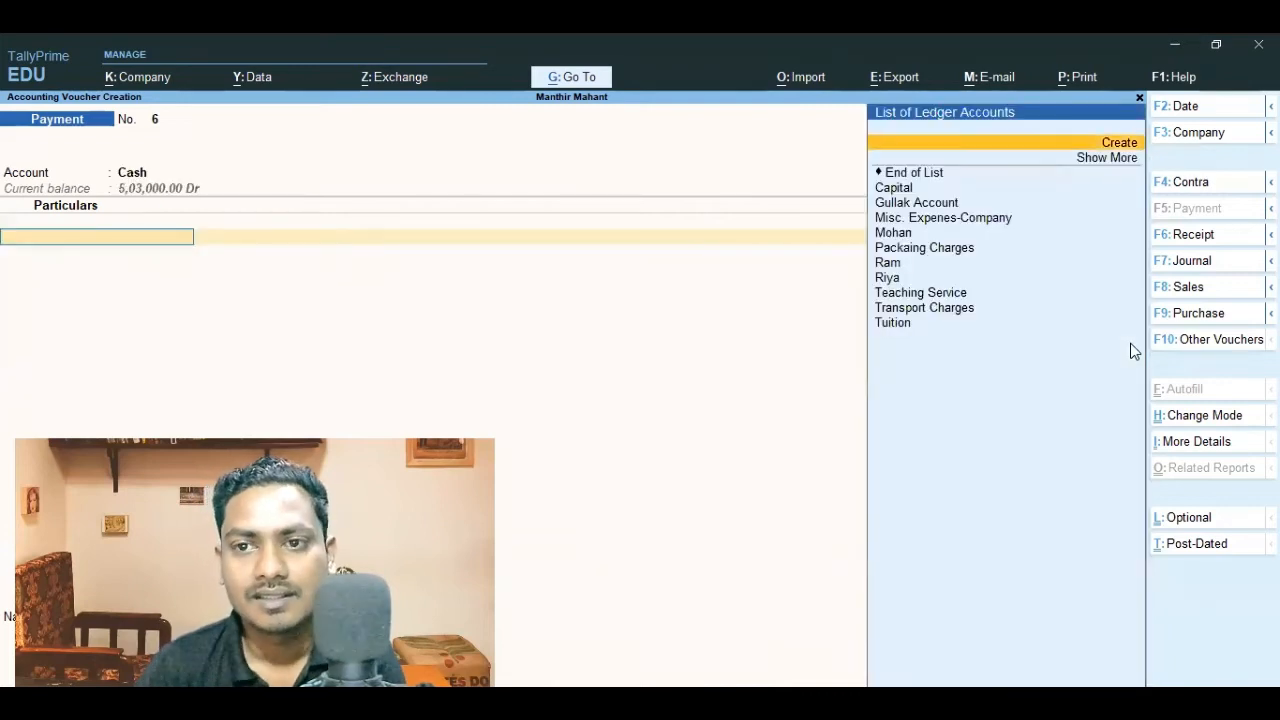
key(Down)
key(Down)
key(Down)
key(Down)
key(Down)
key(Down)
key(Return)
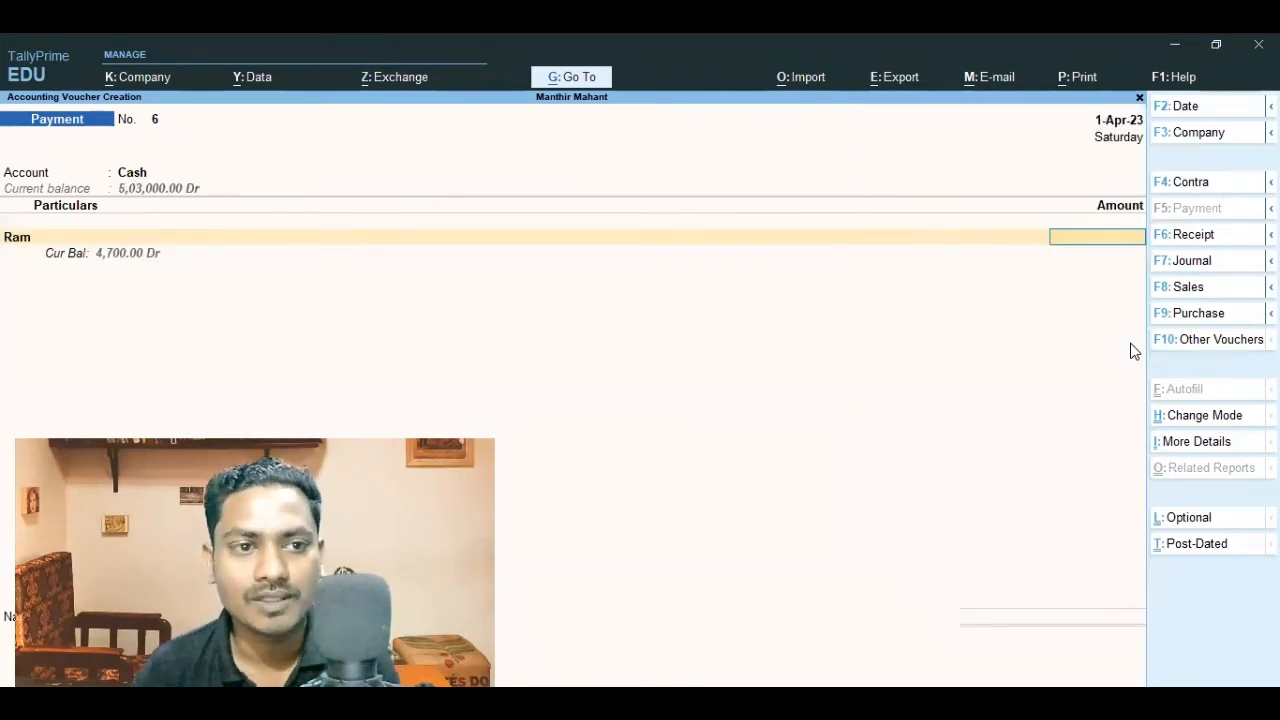
Enter 4,000 as the voucher amount and allocate 3,000 of it as Agst Ref to bill Oct01
text(4)
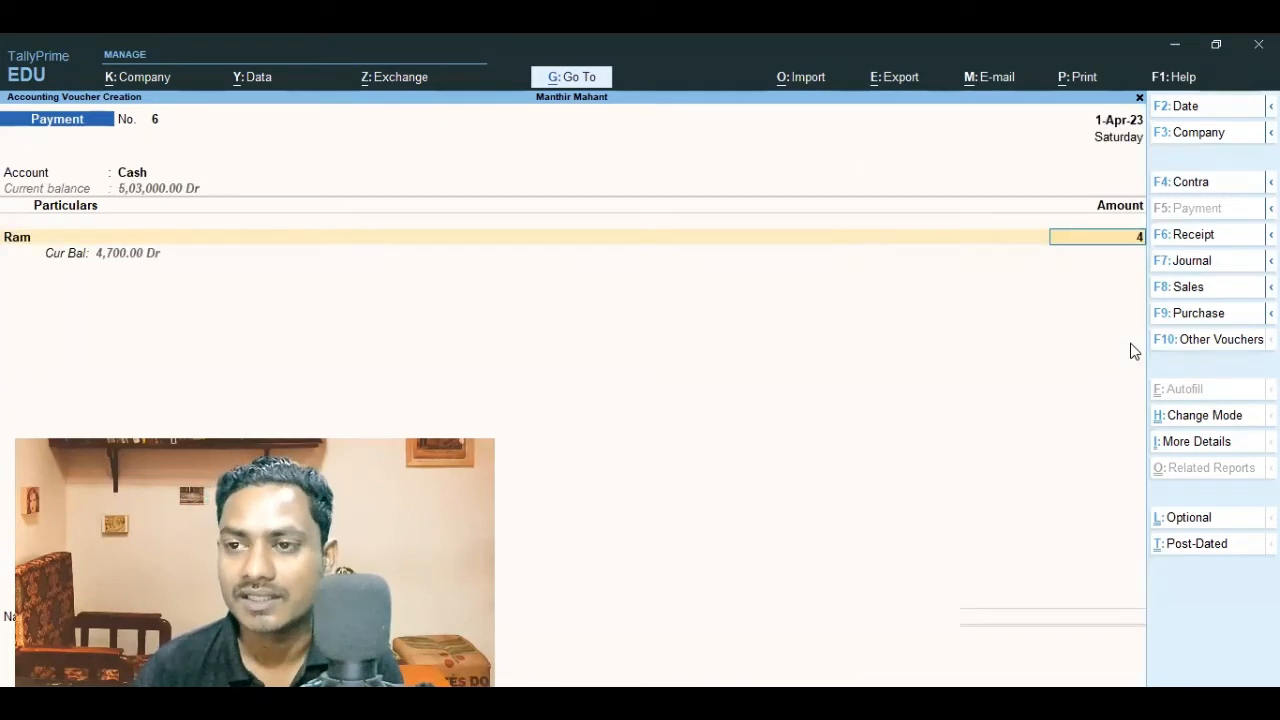
text(,000)
key(Return)
key(Return)
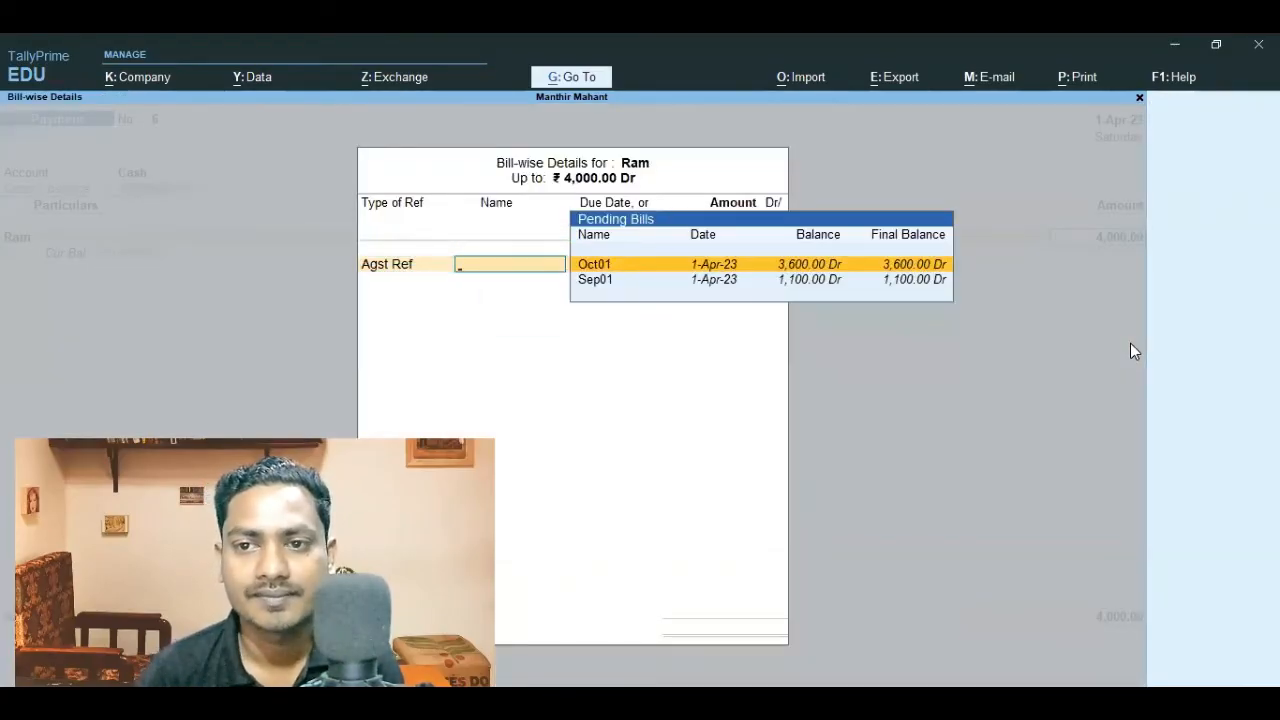
key(Return)
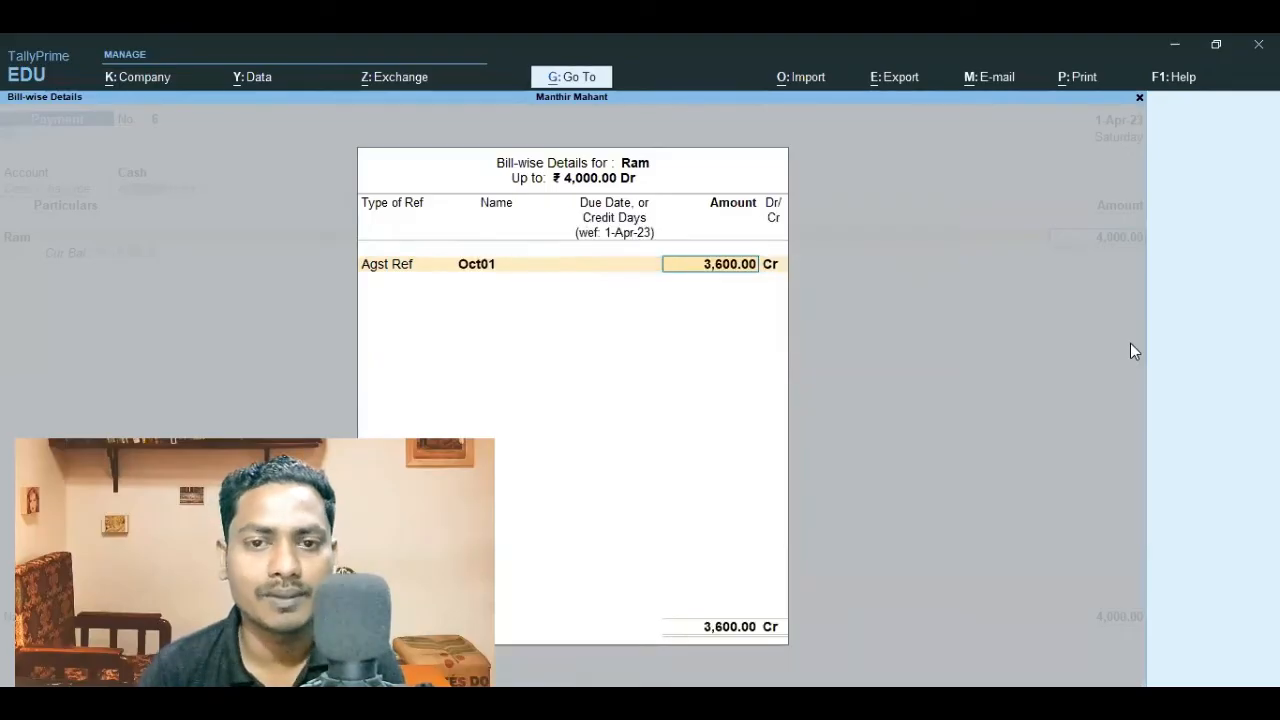
text(3000)
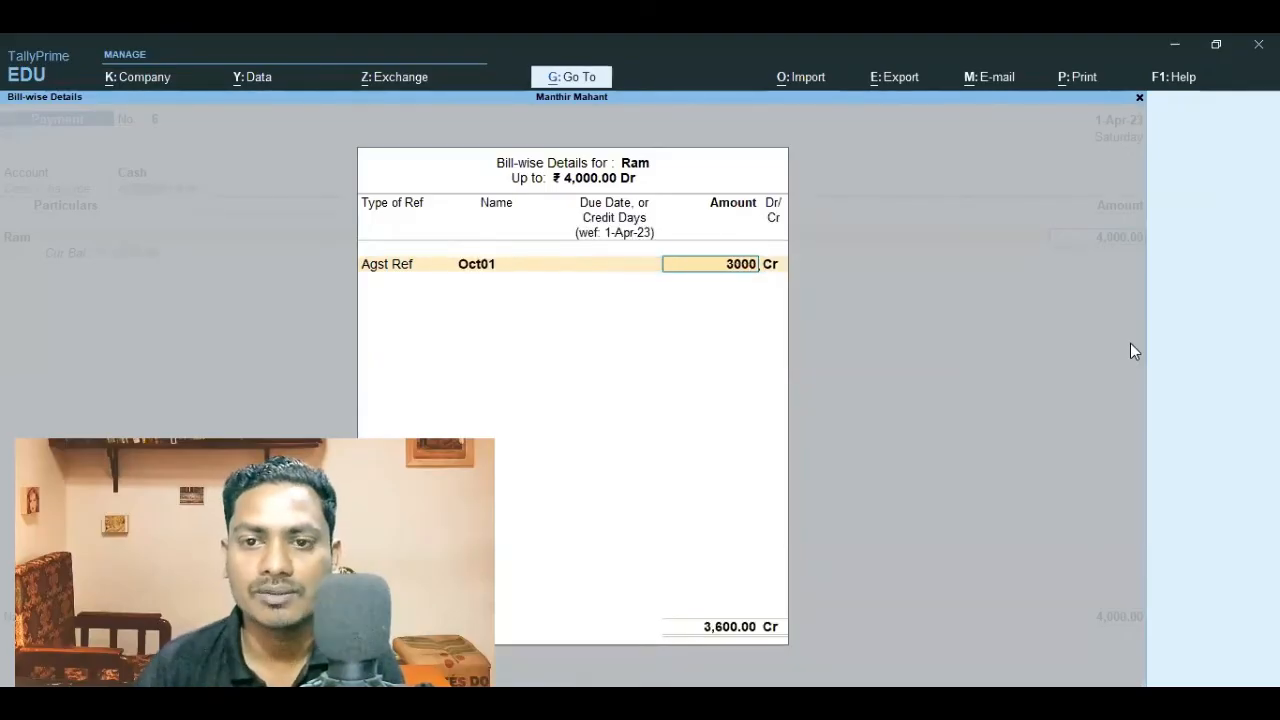
key(Return)
key(Return)
Allocate the remaining 1,000 as Agst Ref to the customer's pending bill Sep01
key(Return)
key(Return)
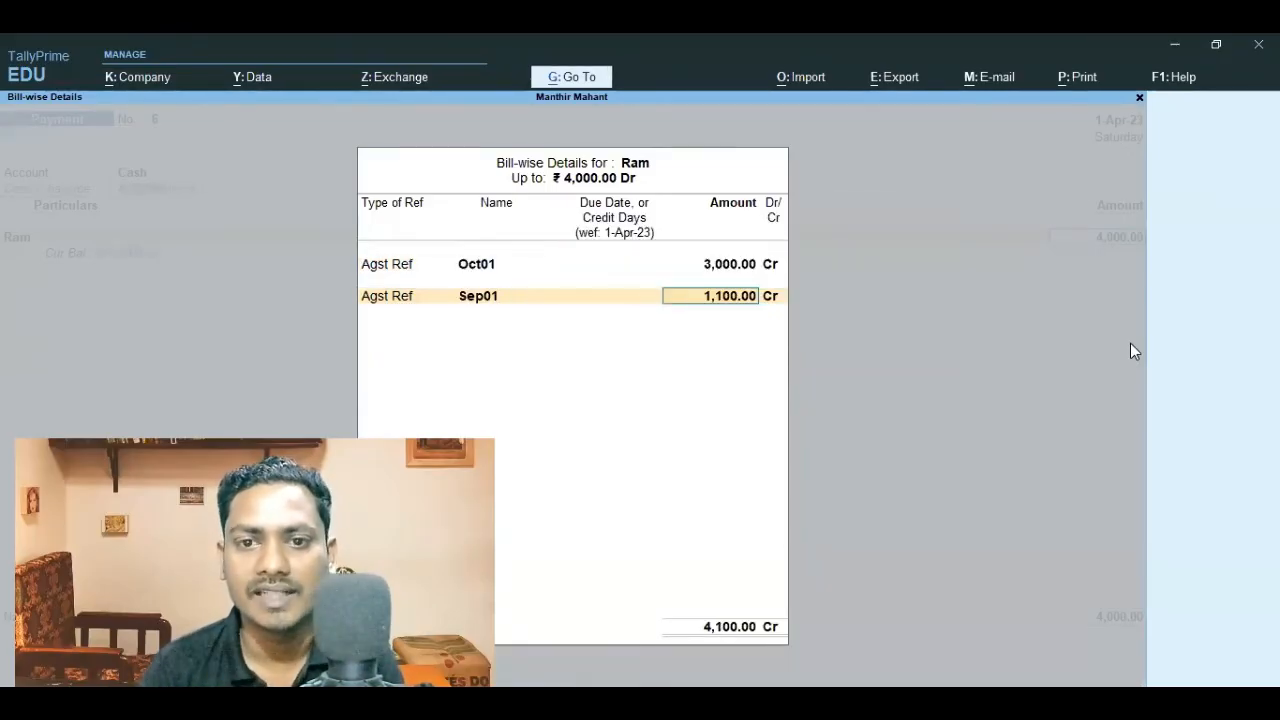
text(1000)
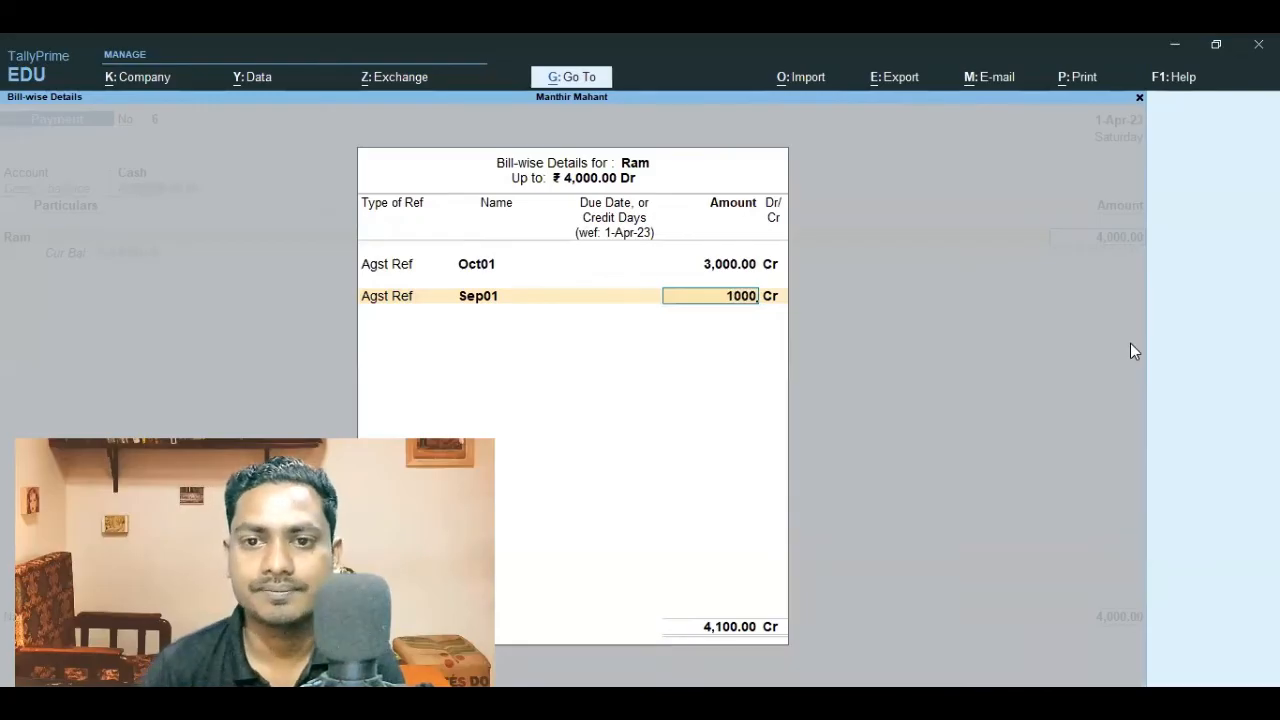
key(Return)
key(Return)
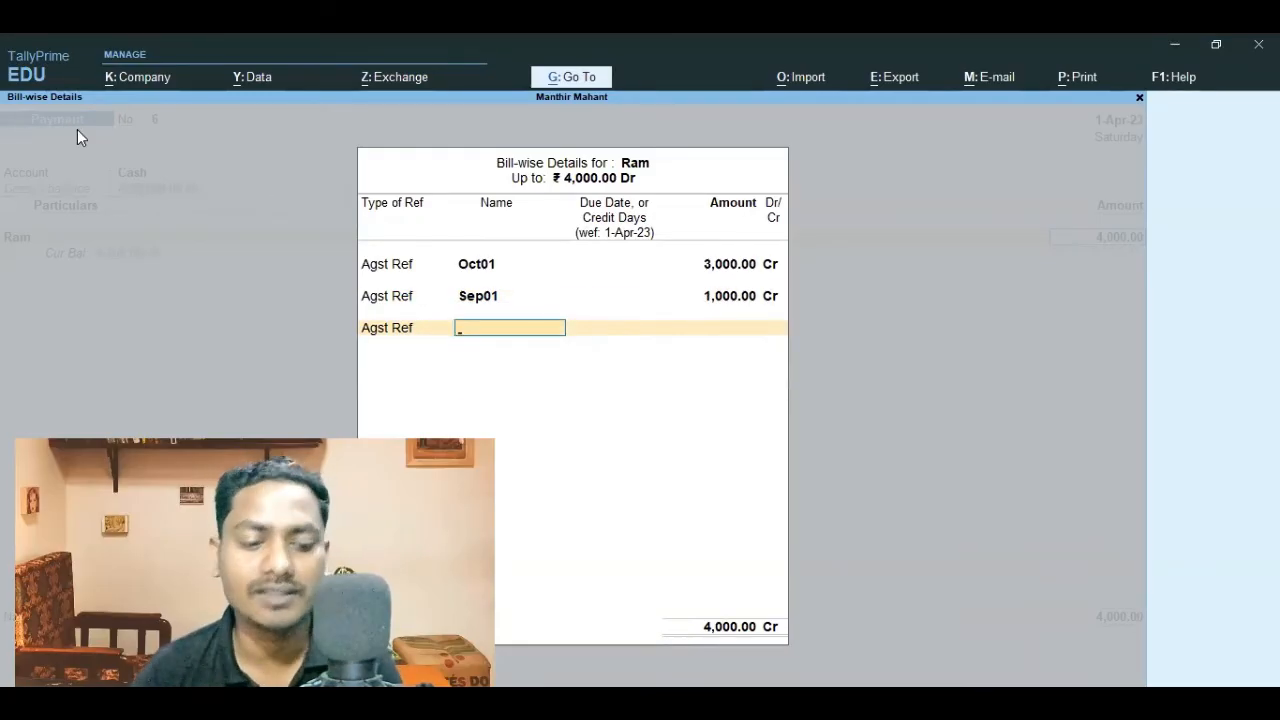
Switch the voucher type from Payment to Receipt and save it with the Oct01 and Sep01 allocations
key(Escape)
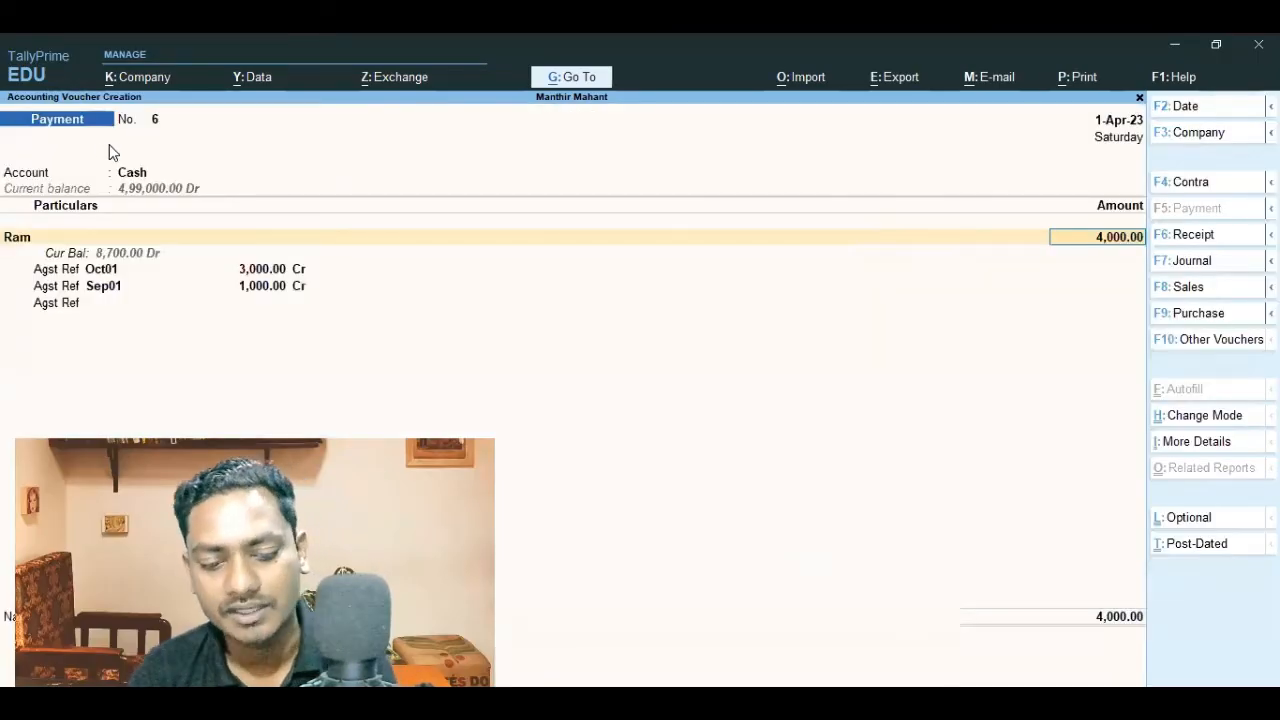
key(F6)
key(Return)
key(Return)
key(Return)
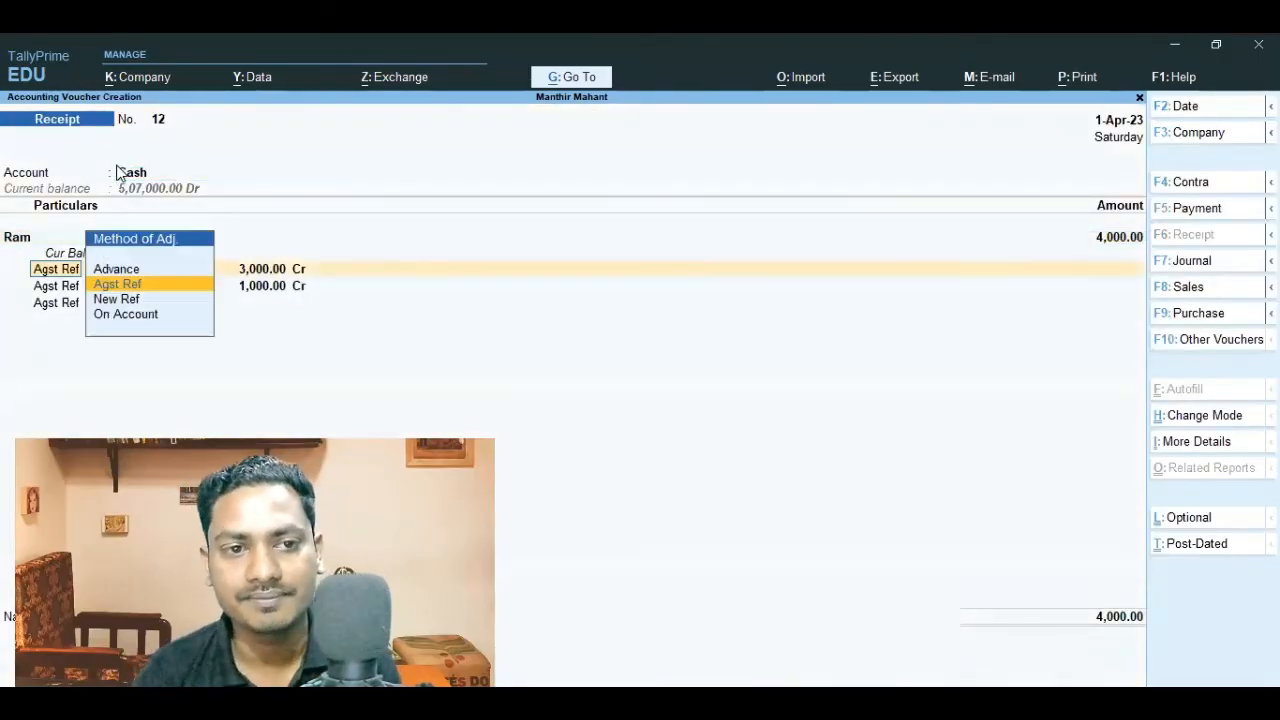
key(Return)
key(Return)
key(Return)
key(Return)
key(Return)
key(Return)
key(Return)
key(Return)
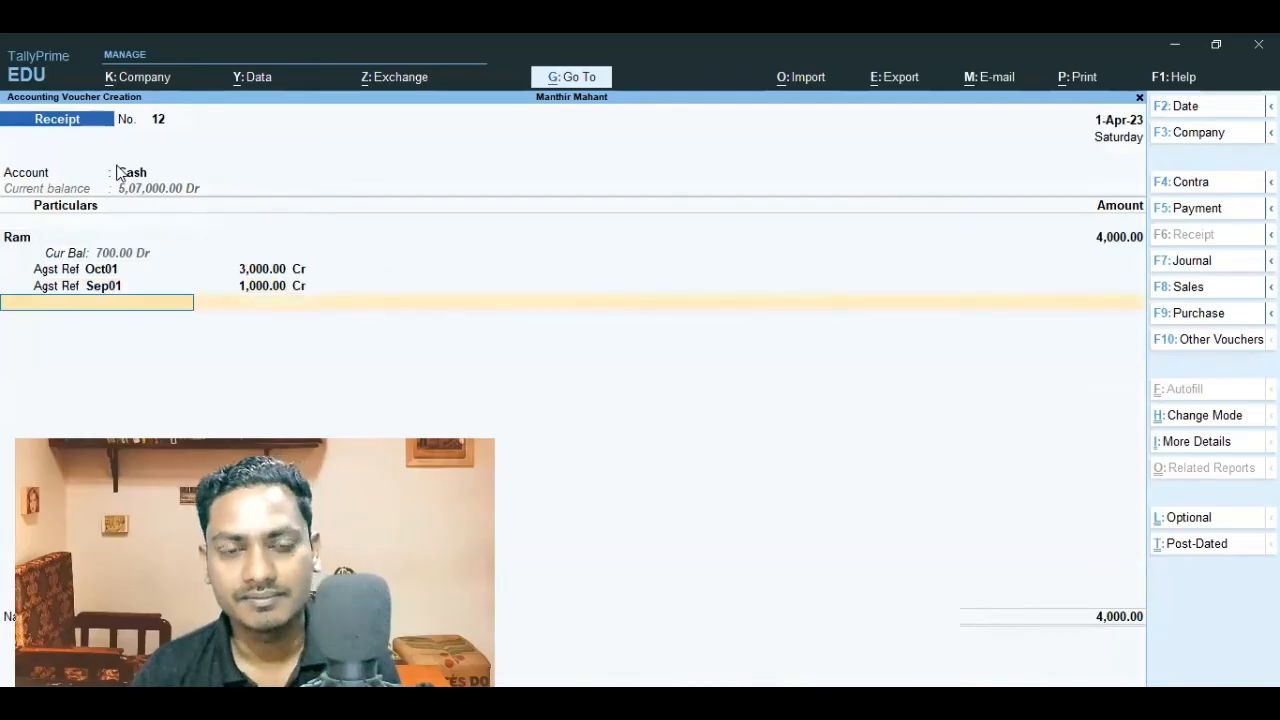
key(Return)
key(Return)
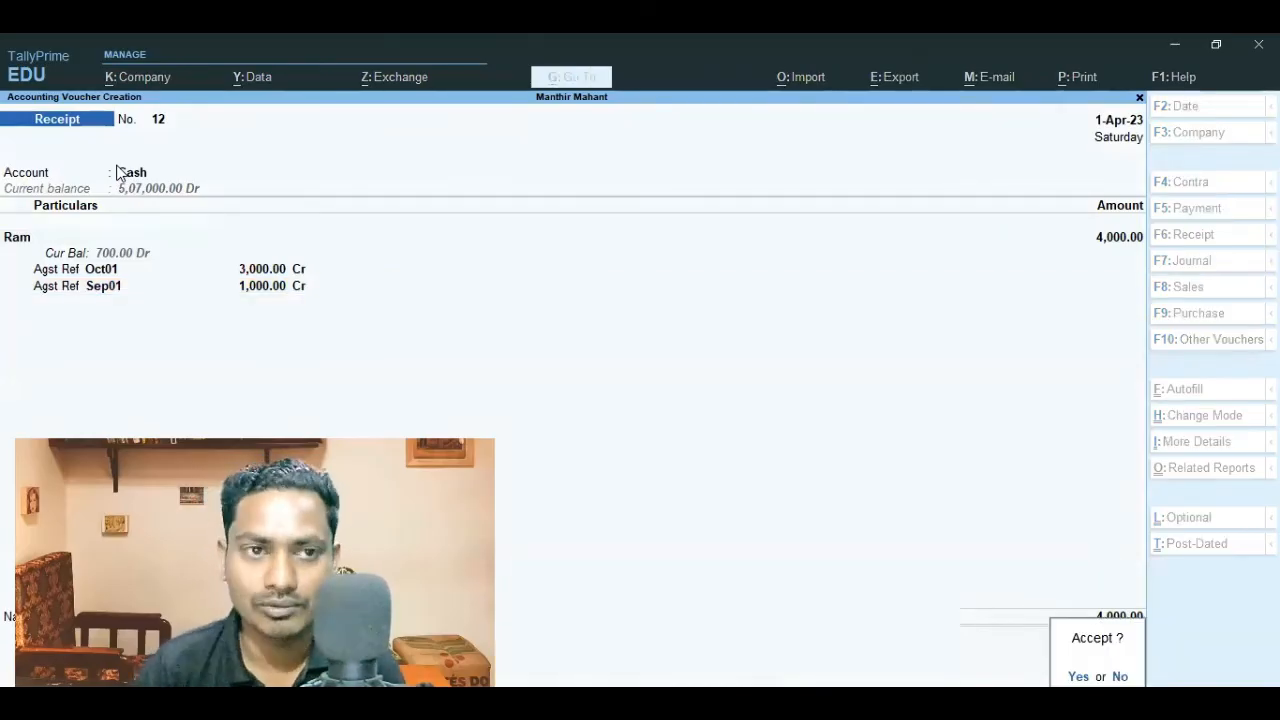
key(Return)
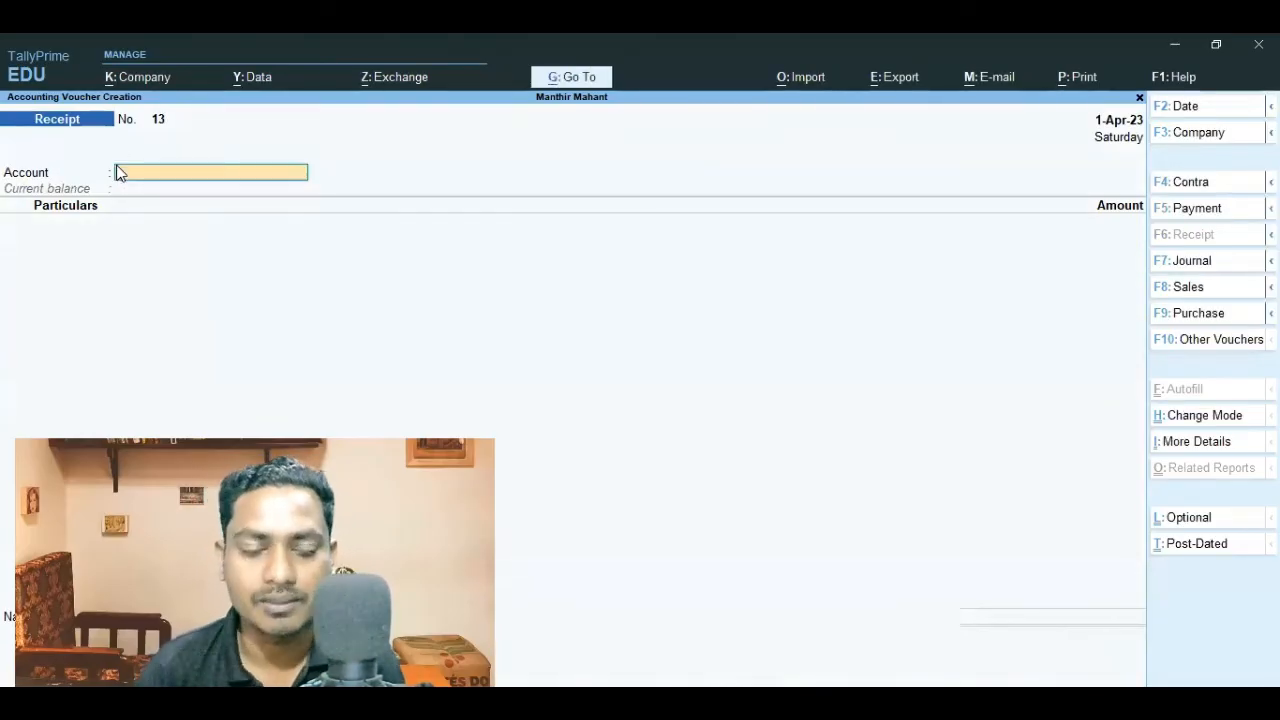
key(Escape)
key(Down)
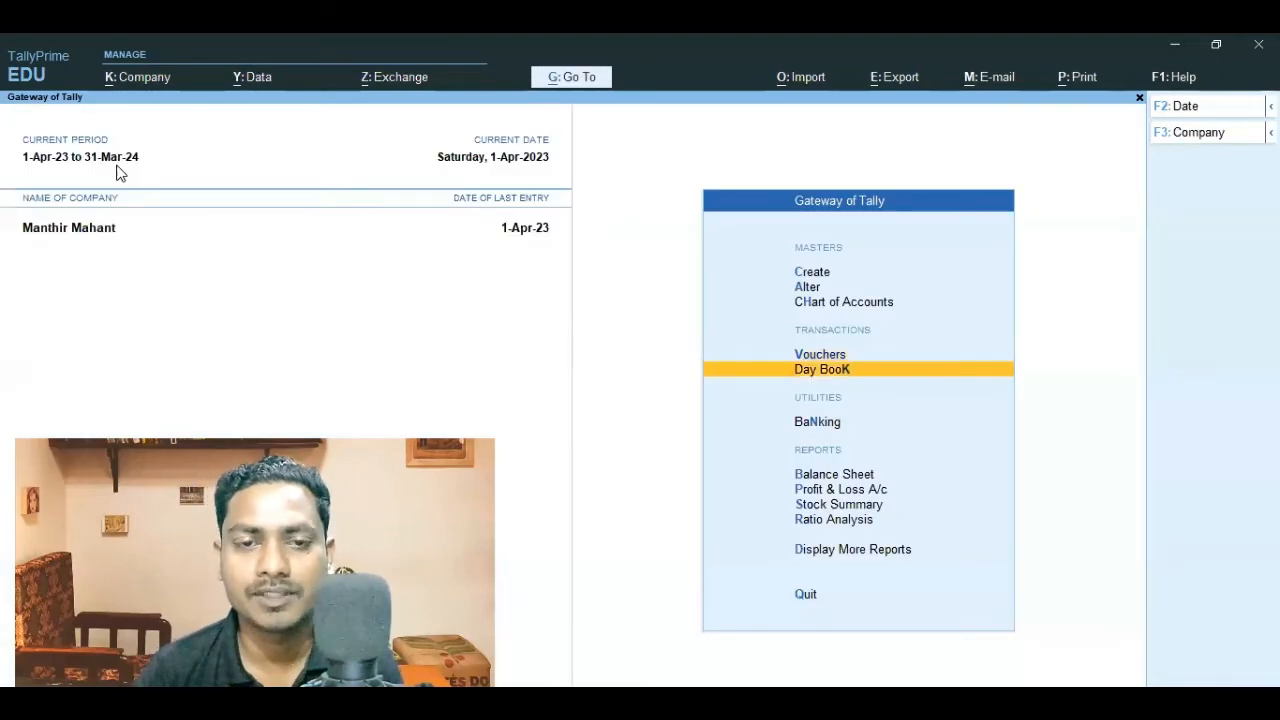
key(Return)
key(Escape)
key(Up)
key(Return)
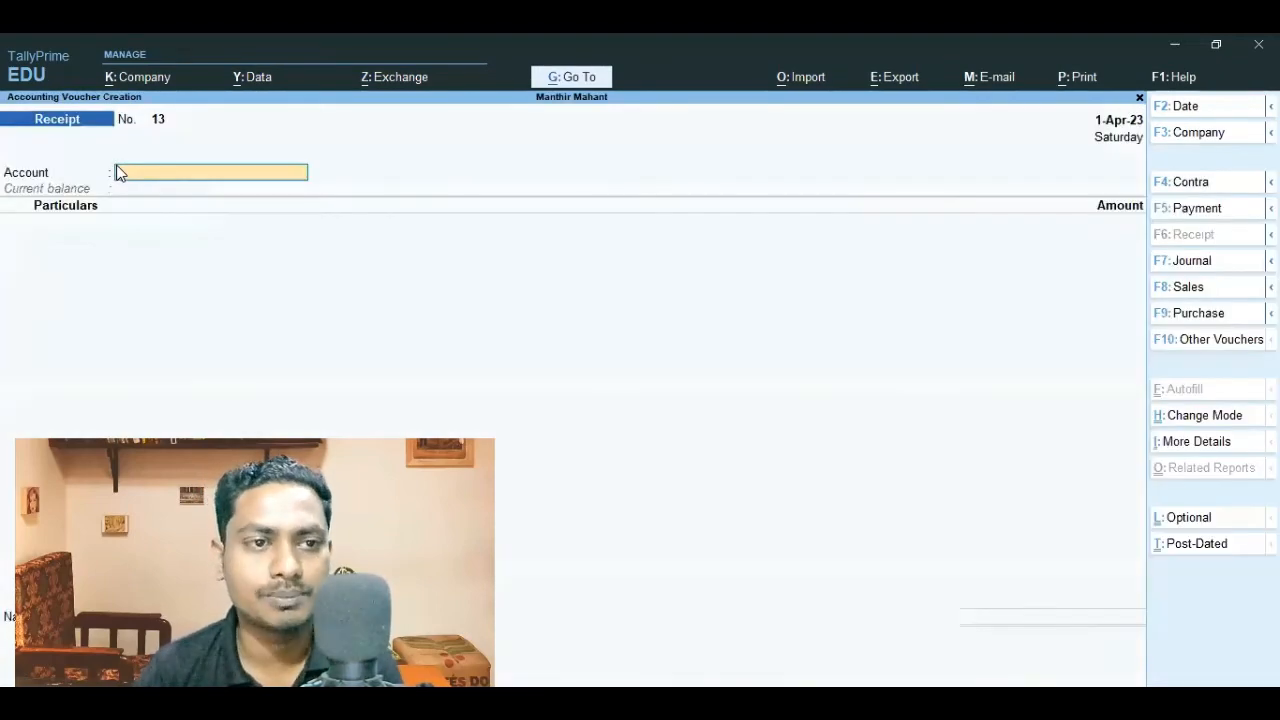
Start a payment voucher with Cash as the account and the creditor's ledger as the particulars
key(F5)
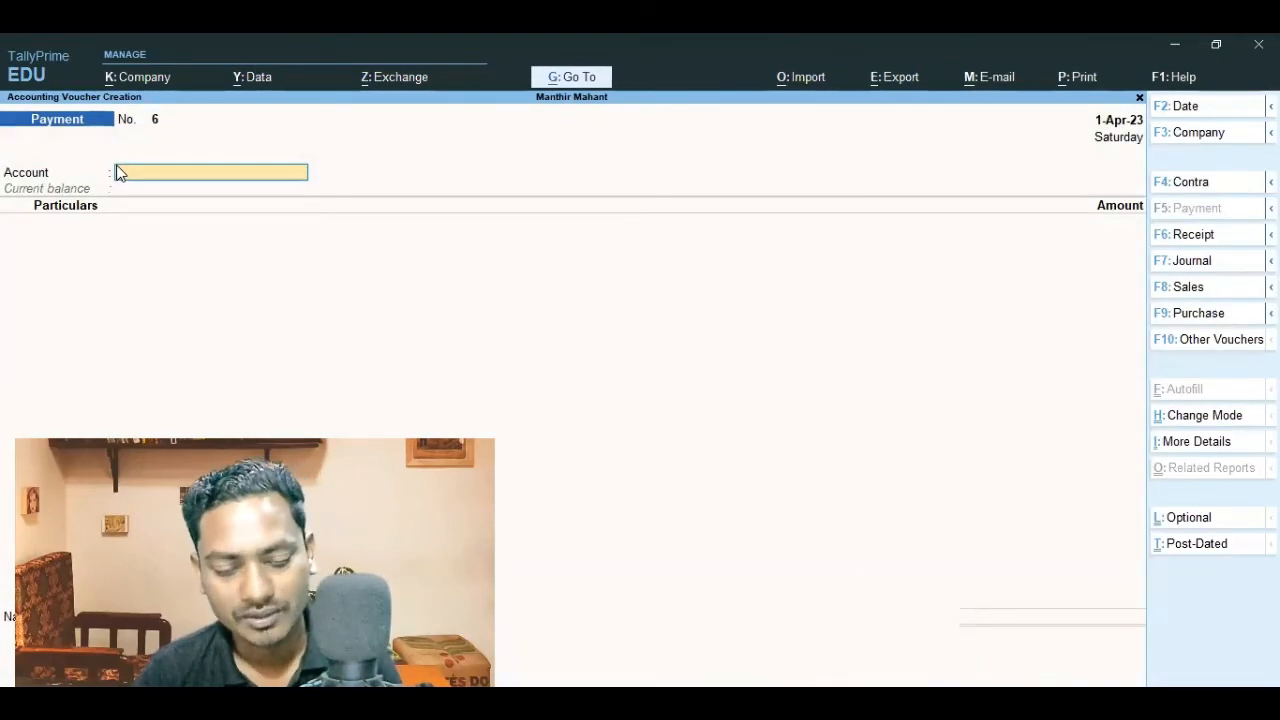
key(Return)
key(Down)
key(Down)
key(Down)
key(Down)
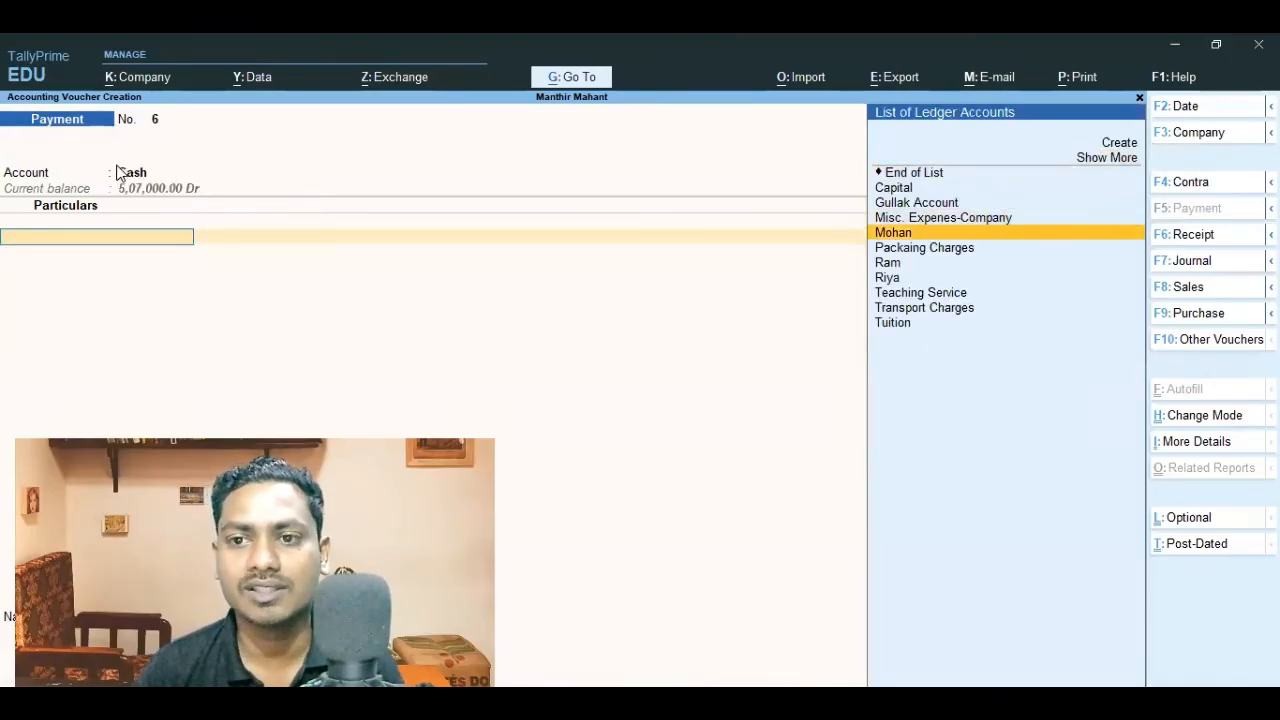
key(Down)
key(Down)
key(Down)
key(Up)
key(Up)
key(Up)
key(Return)
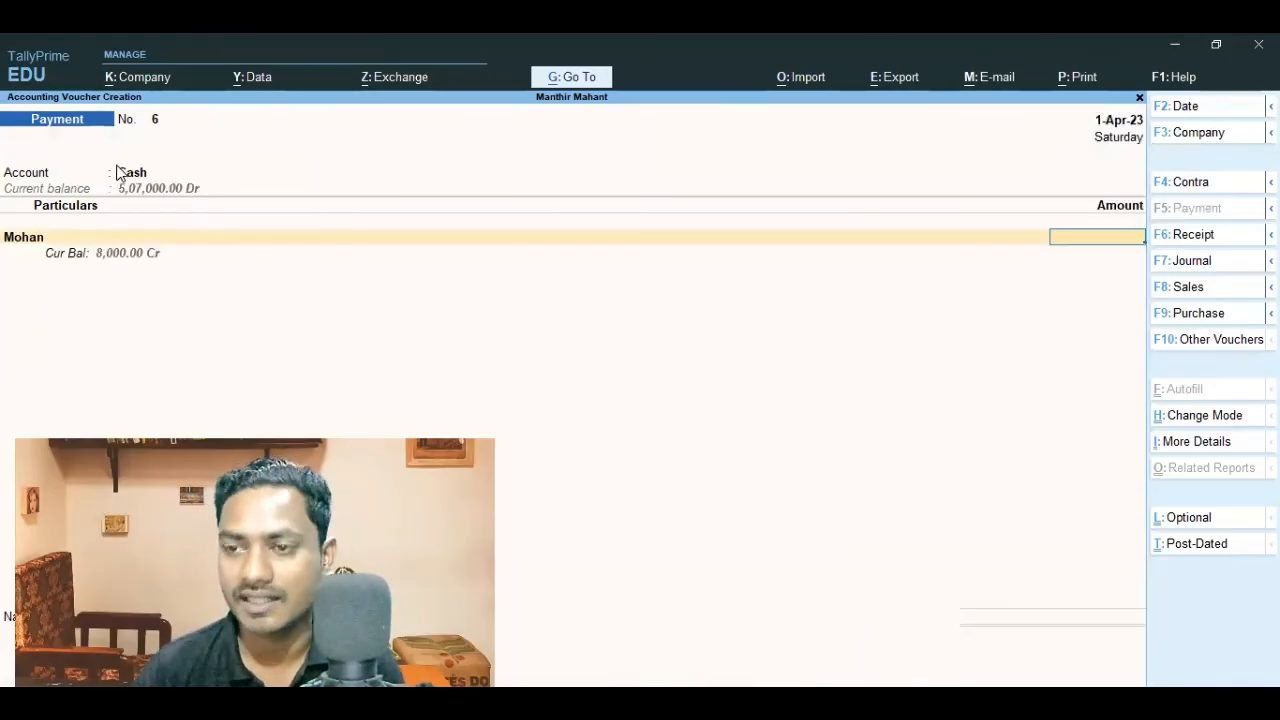
Enter 8,000 as the payment amount, allocate it all as Agst Ref to bill SEP01 and leave voucher entry
text(8,000)
key(Return)
key(Return)
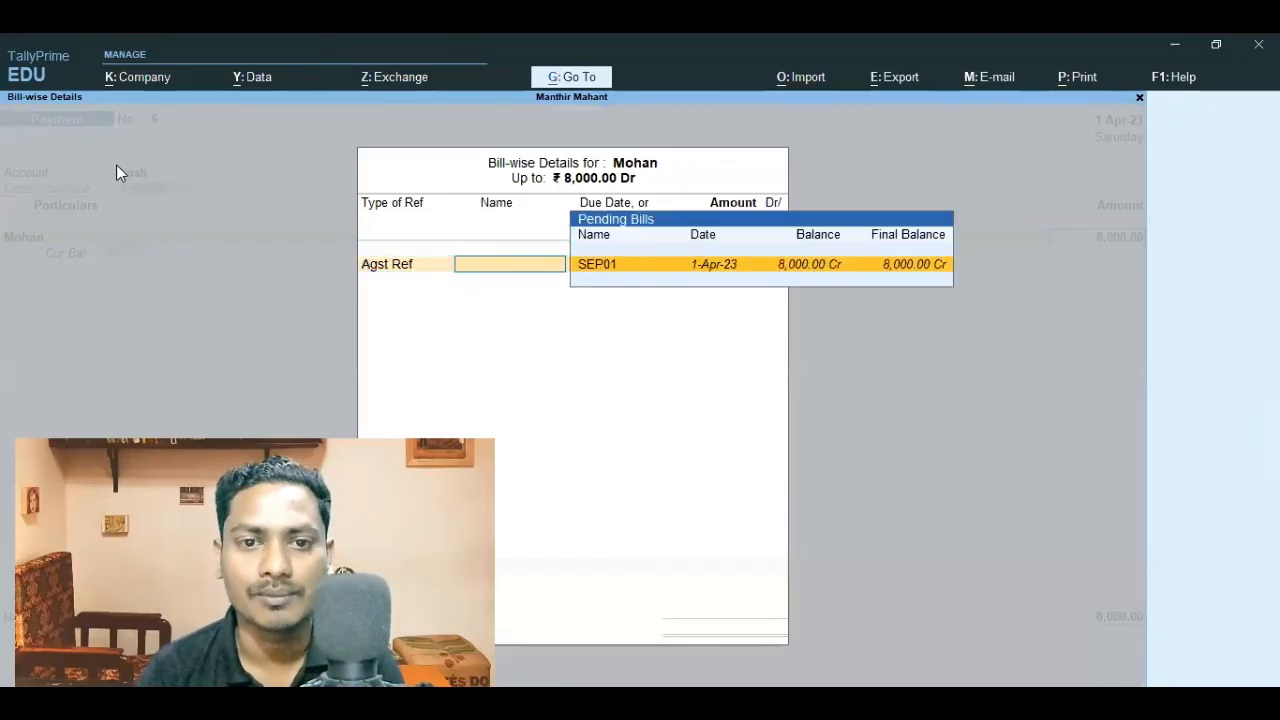
key(Return)
key(Return)
key(Return)
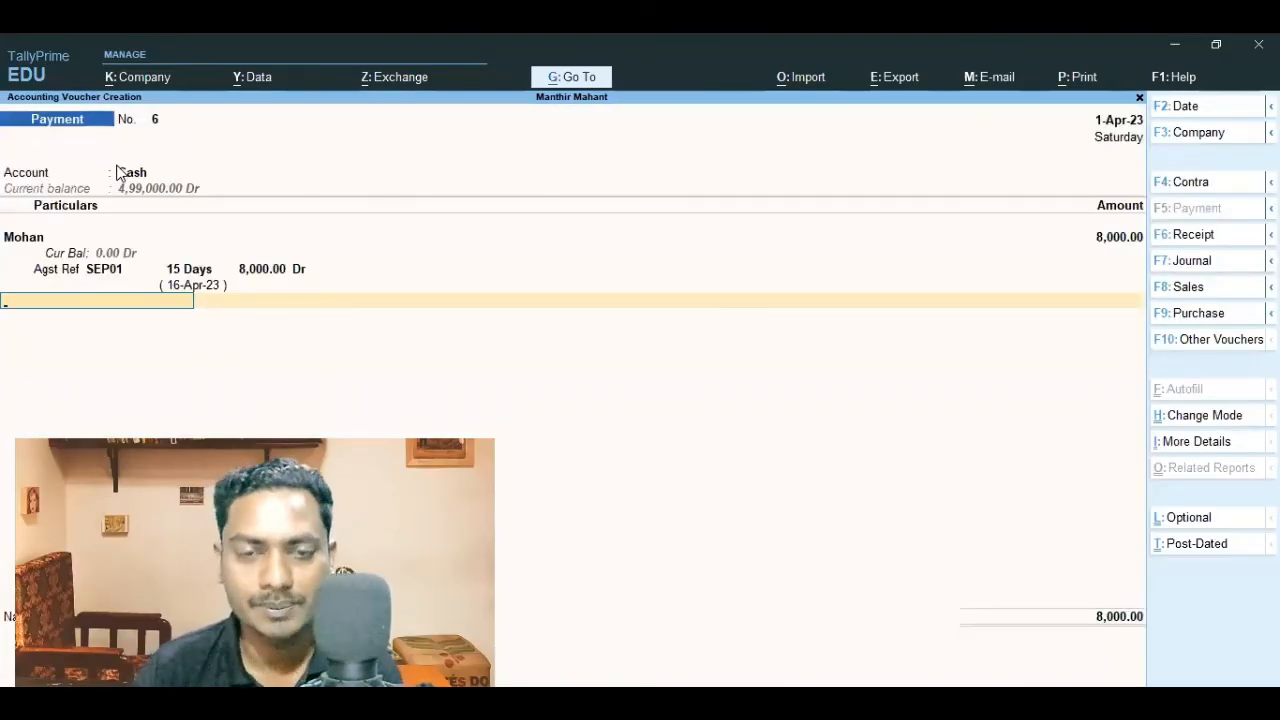
key(Escape)
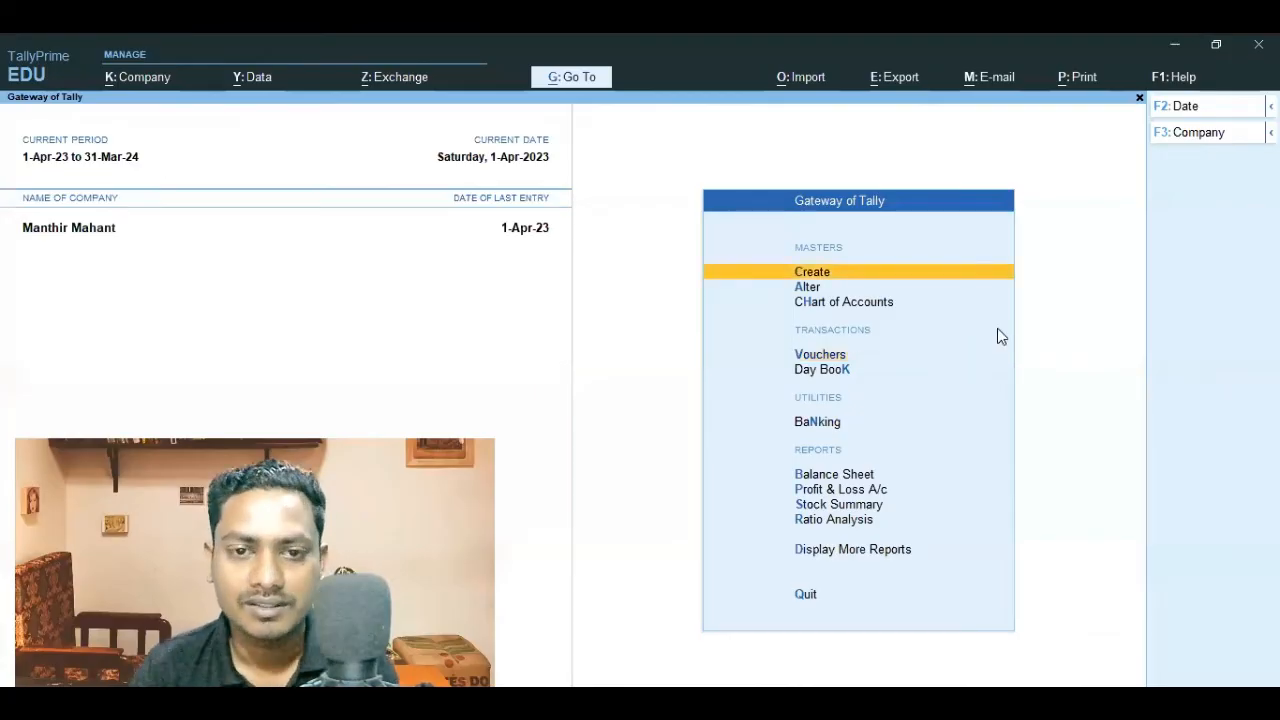